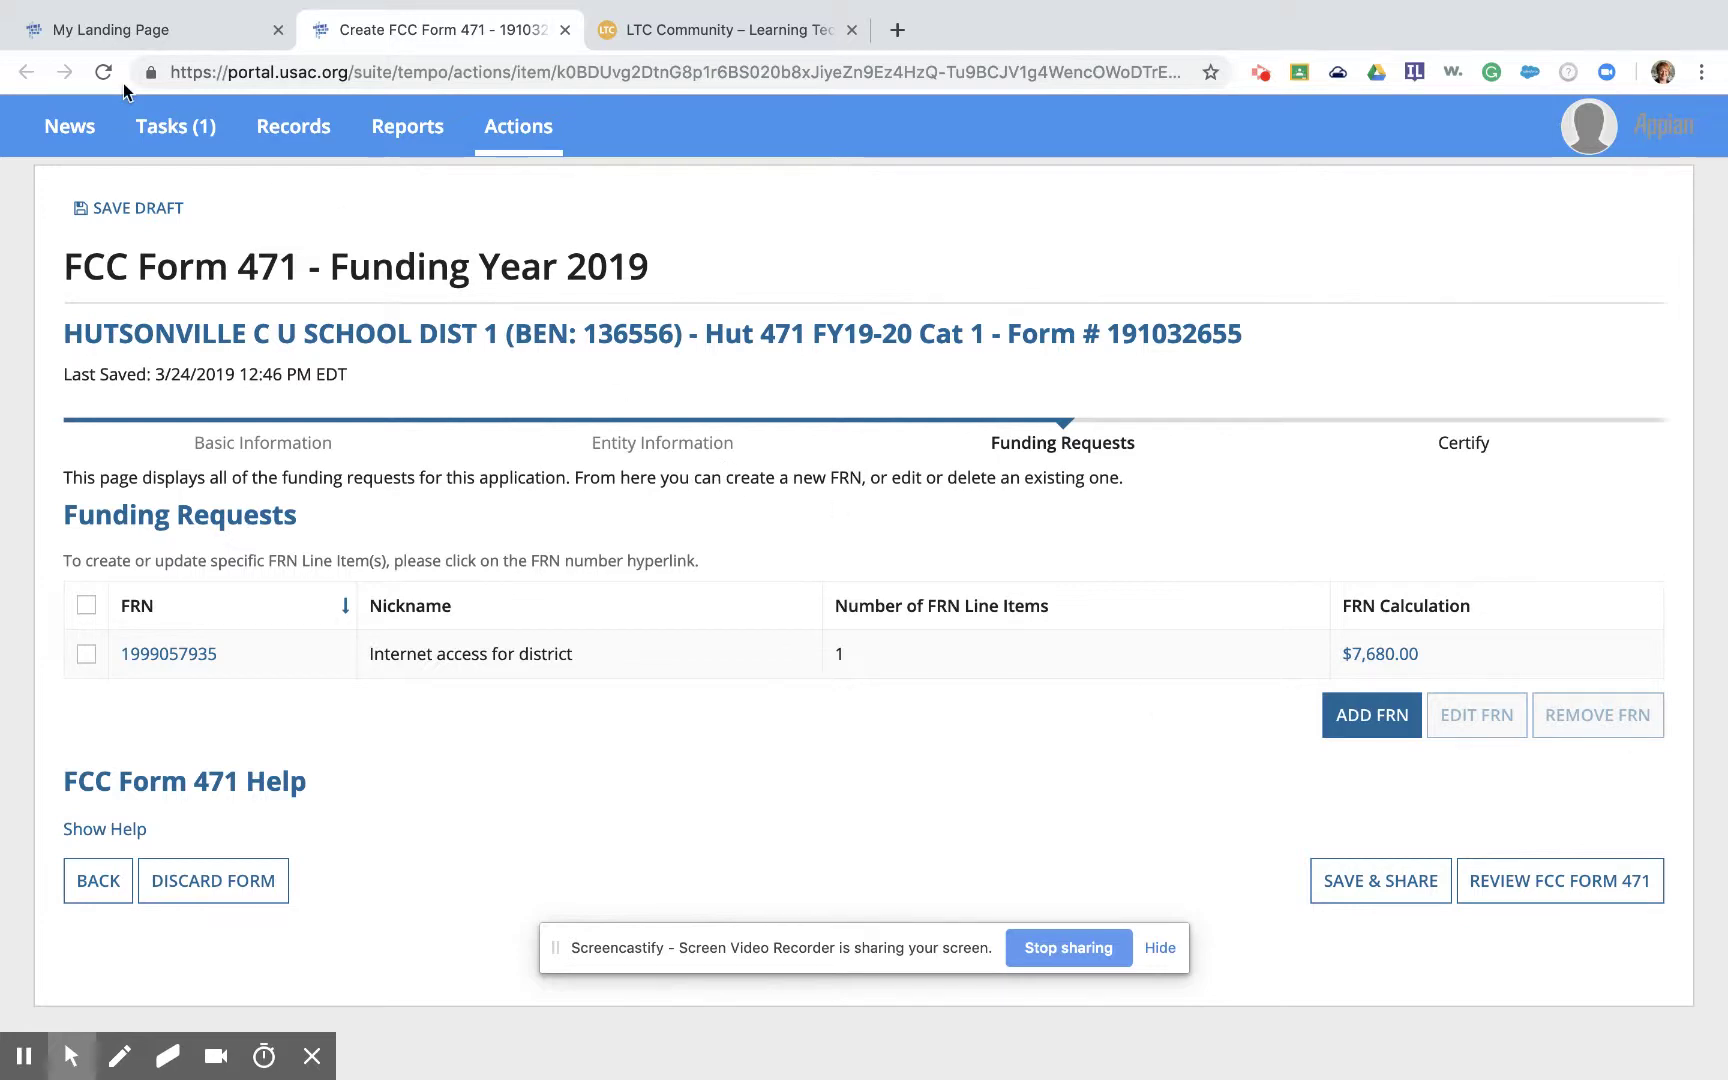
Open the Original Version PDF of the 2018 FCC Form 471 from the landing page's list of FCC forms
left_click(115, 27)
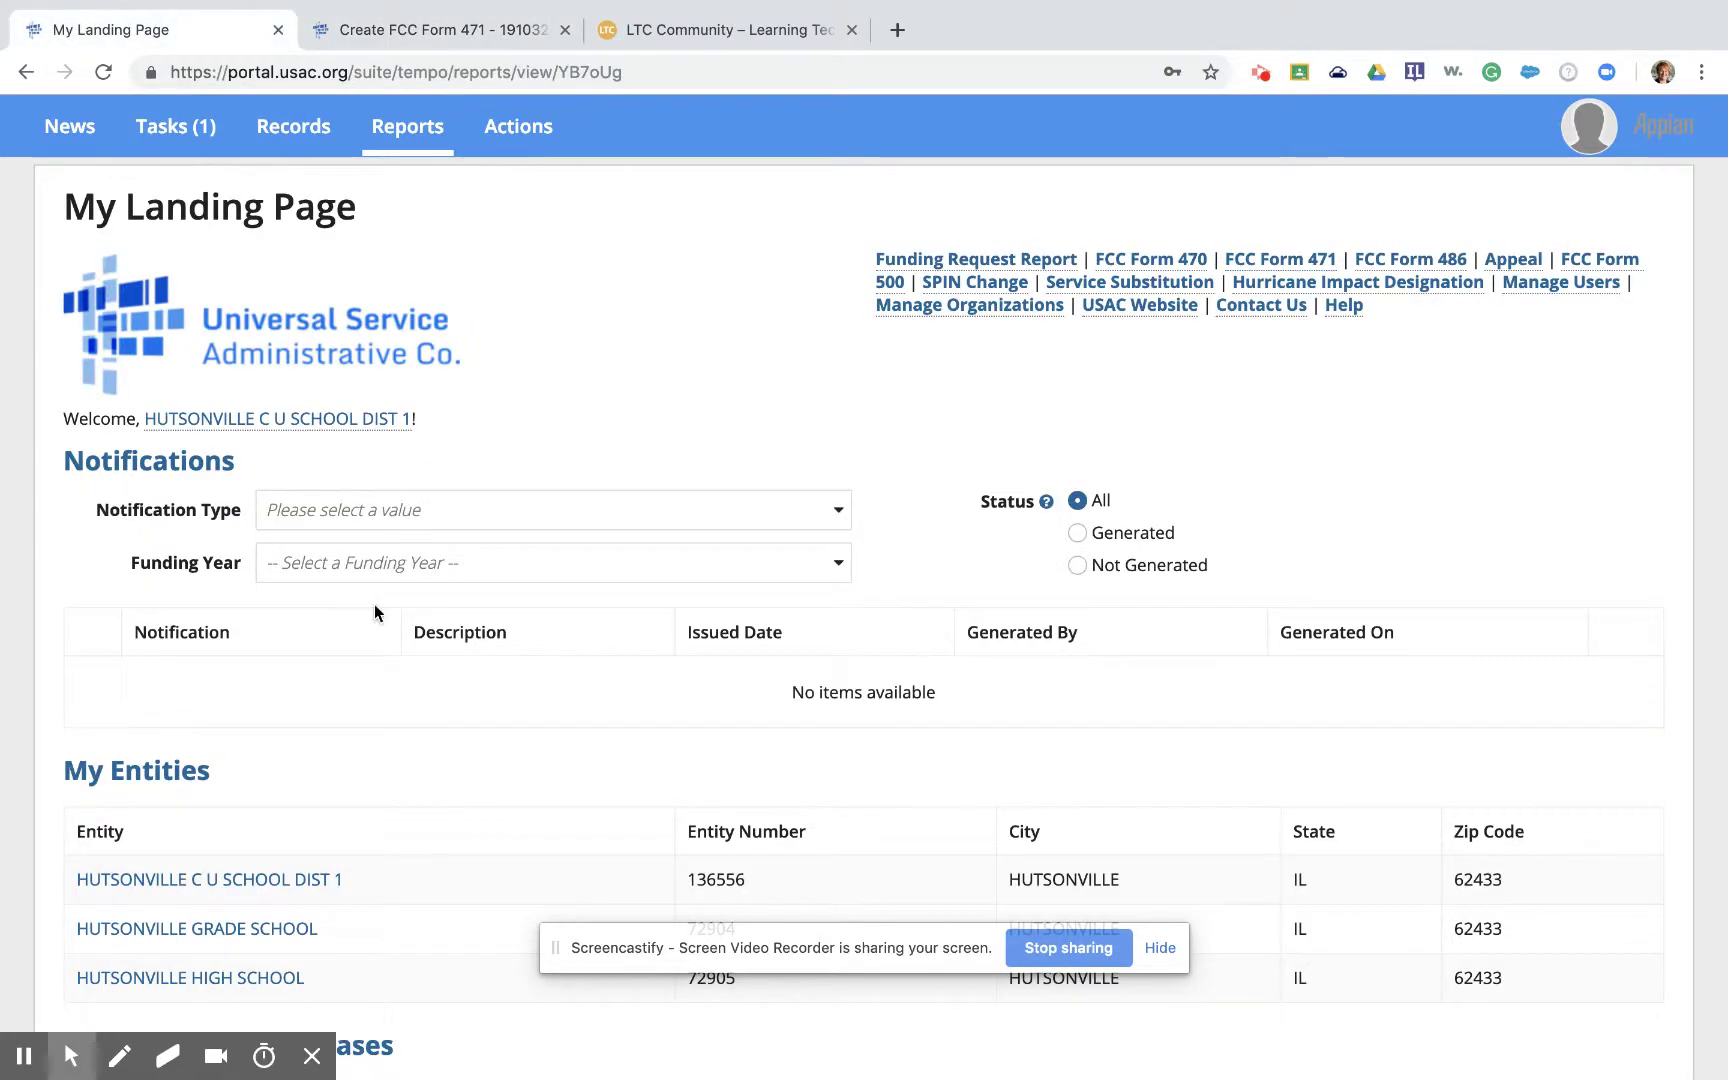
scroll(374, 606, "down", 1)
scroll(374, 603, "down", 7)
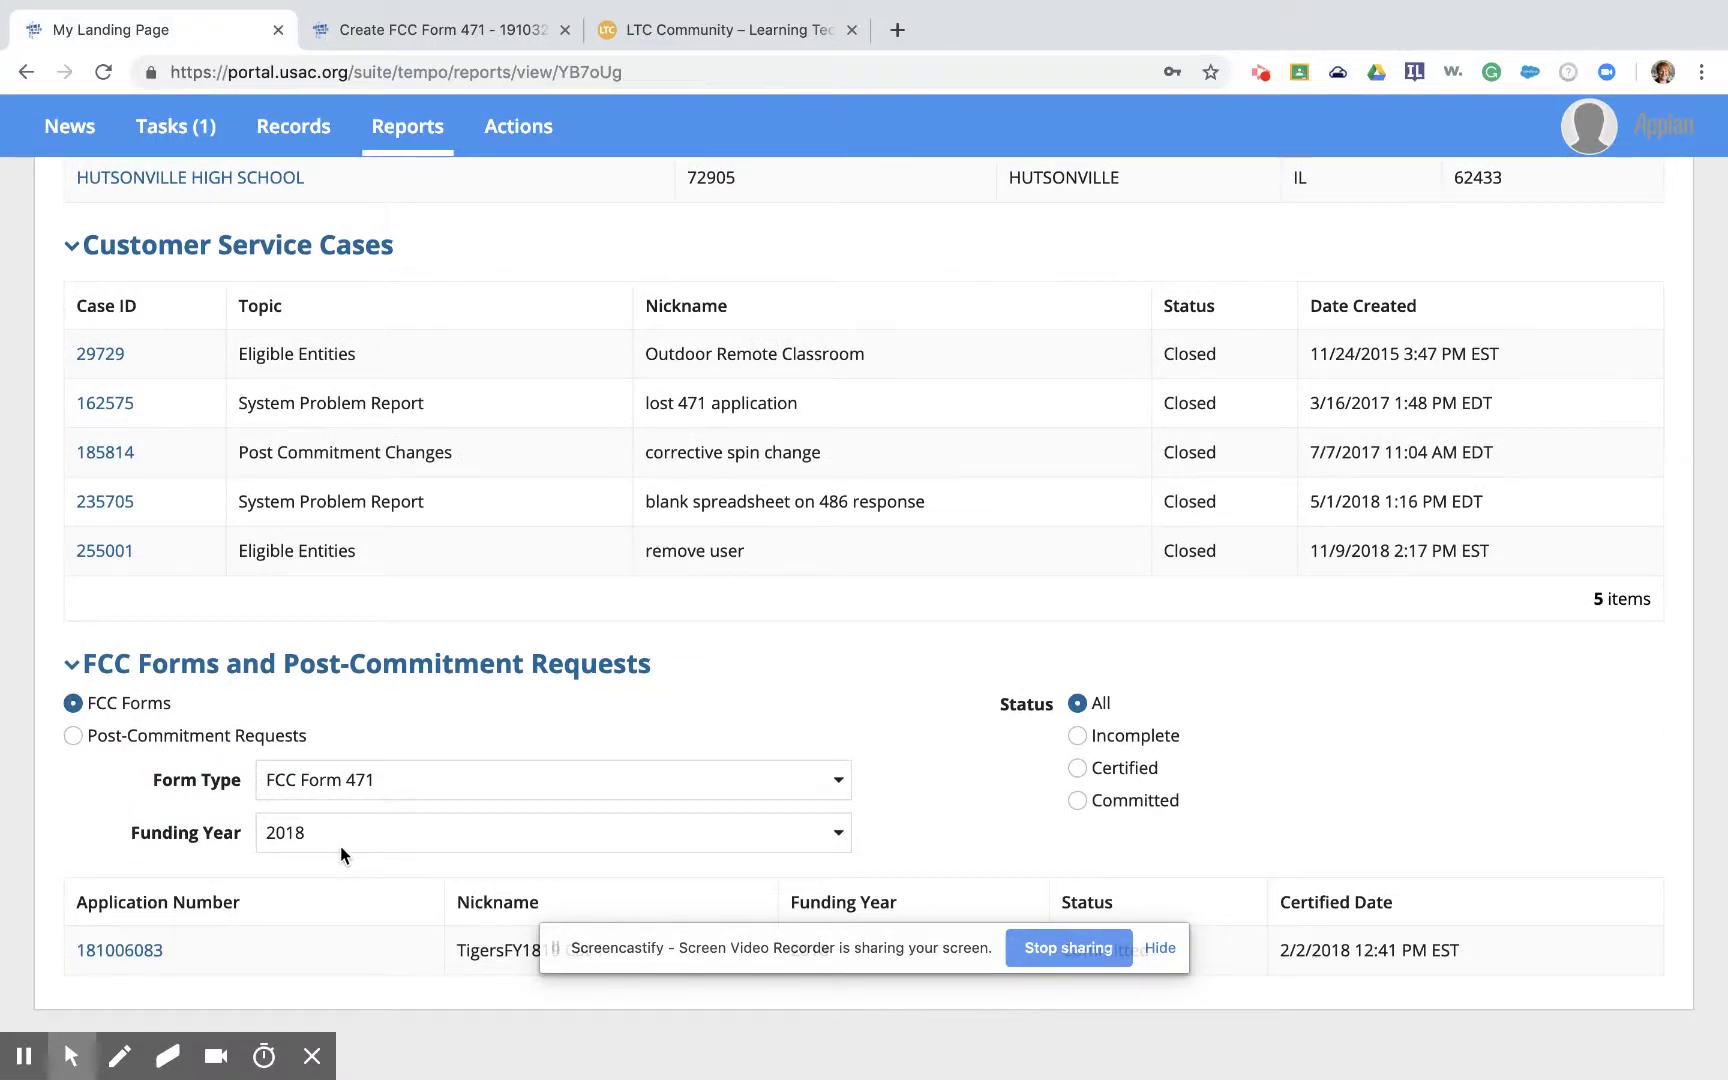
left_click(134, 955)
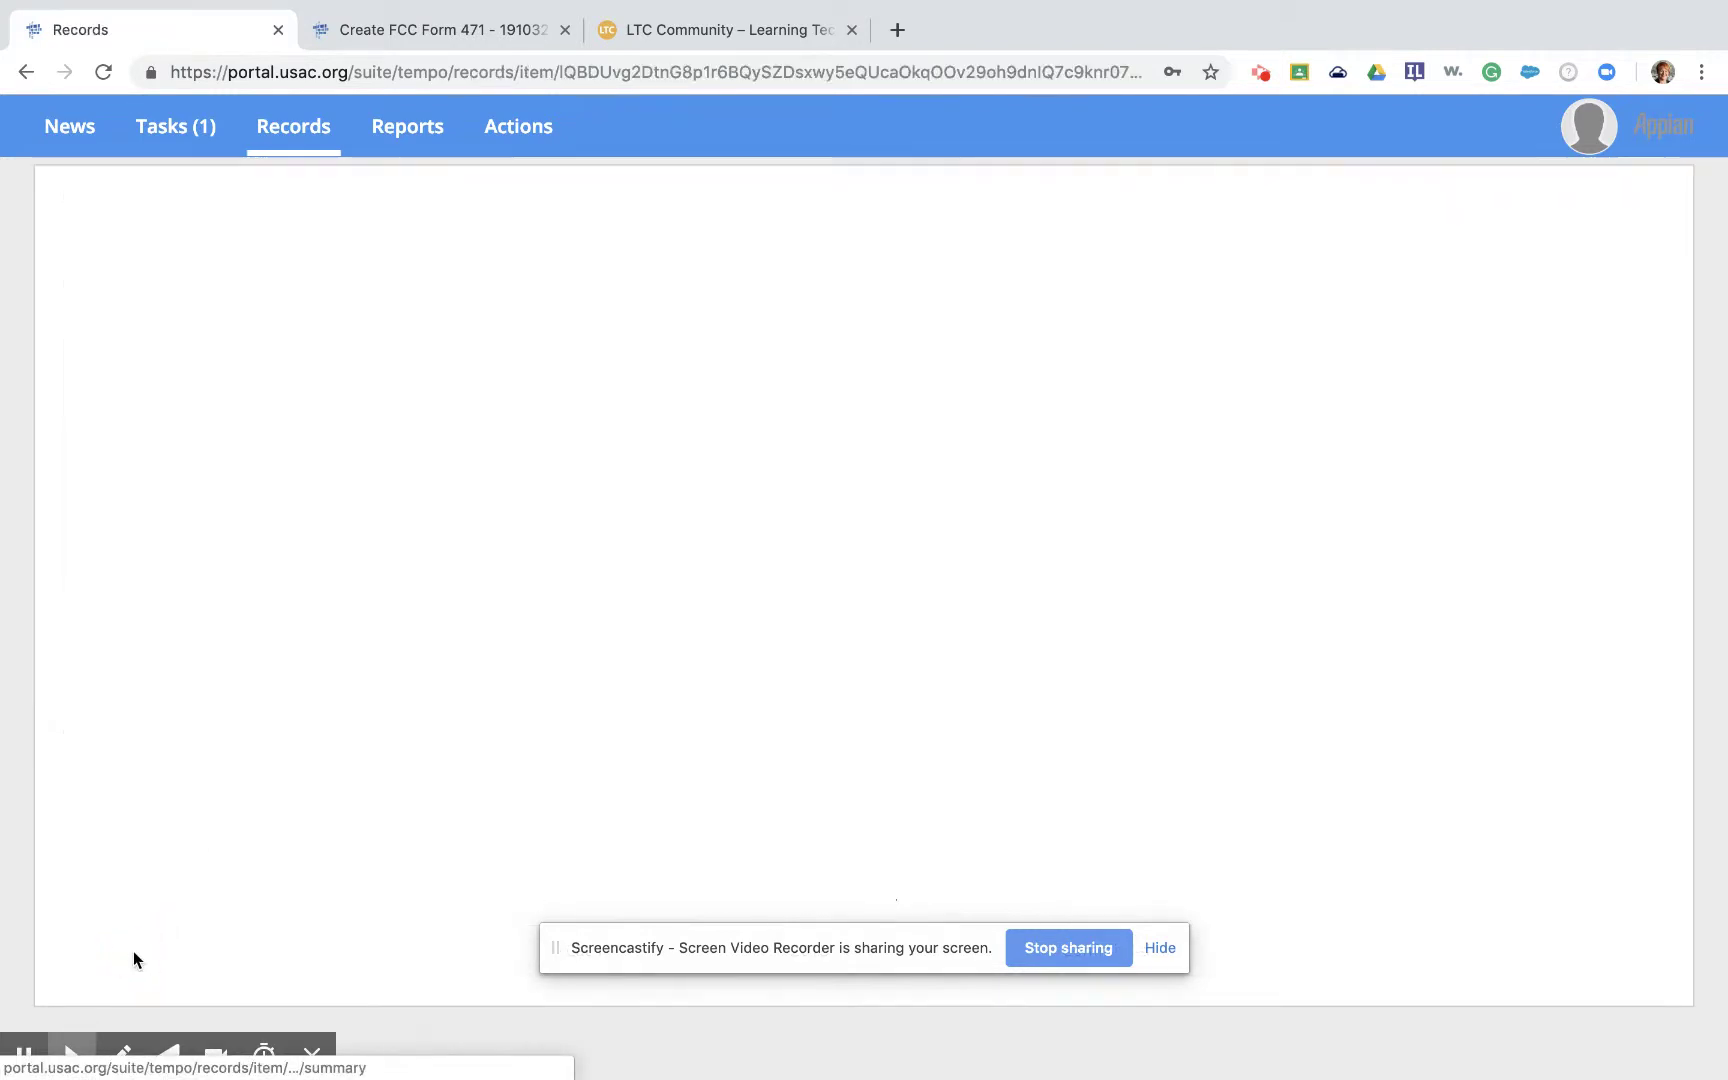
scroll(163, 775, "down", 4)
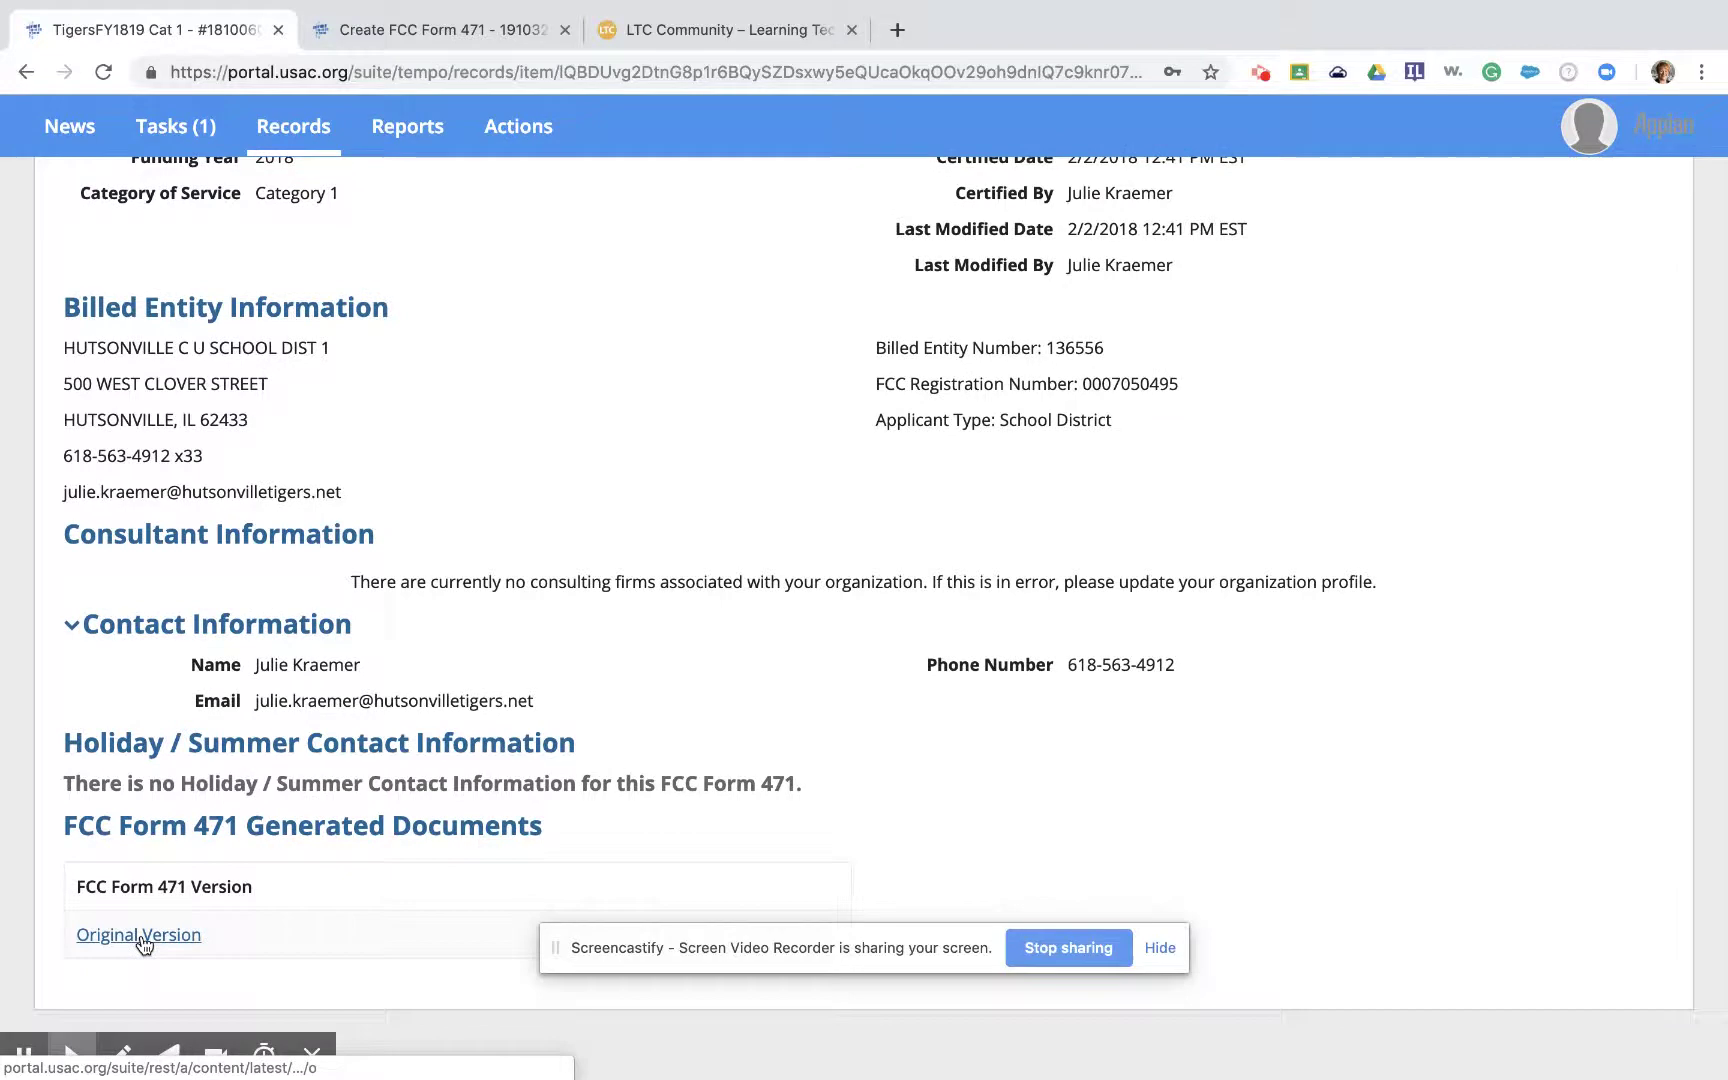
left_click(141, 936)
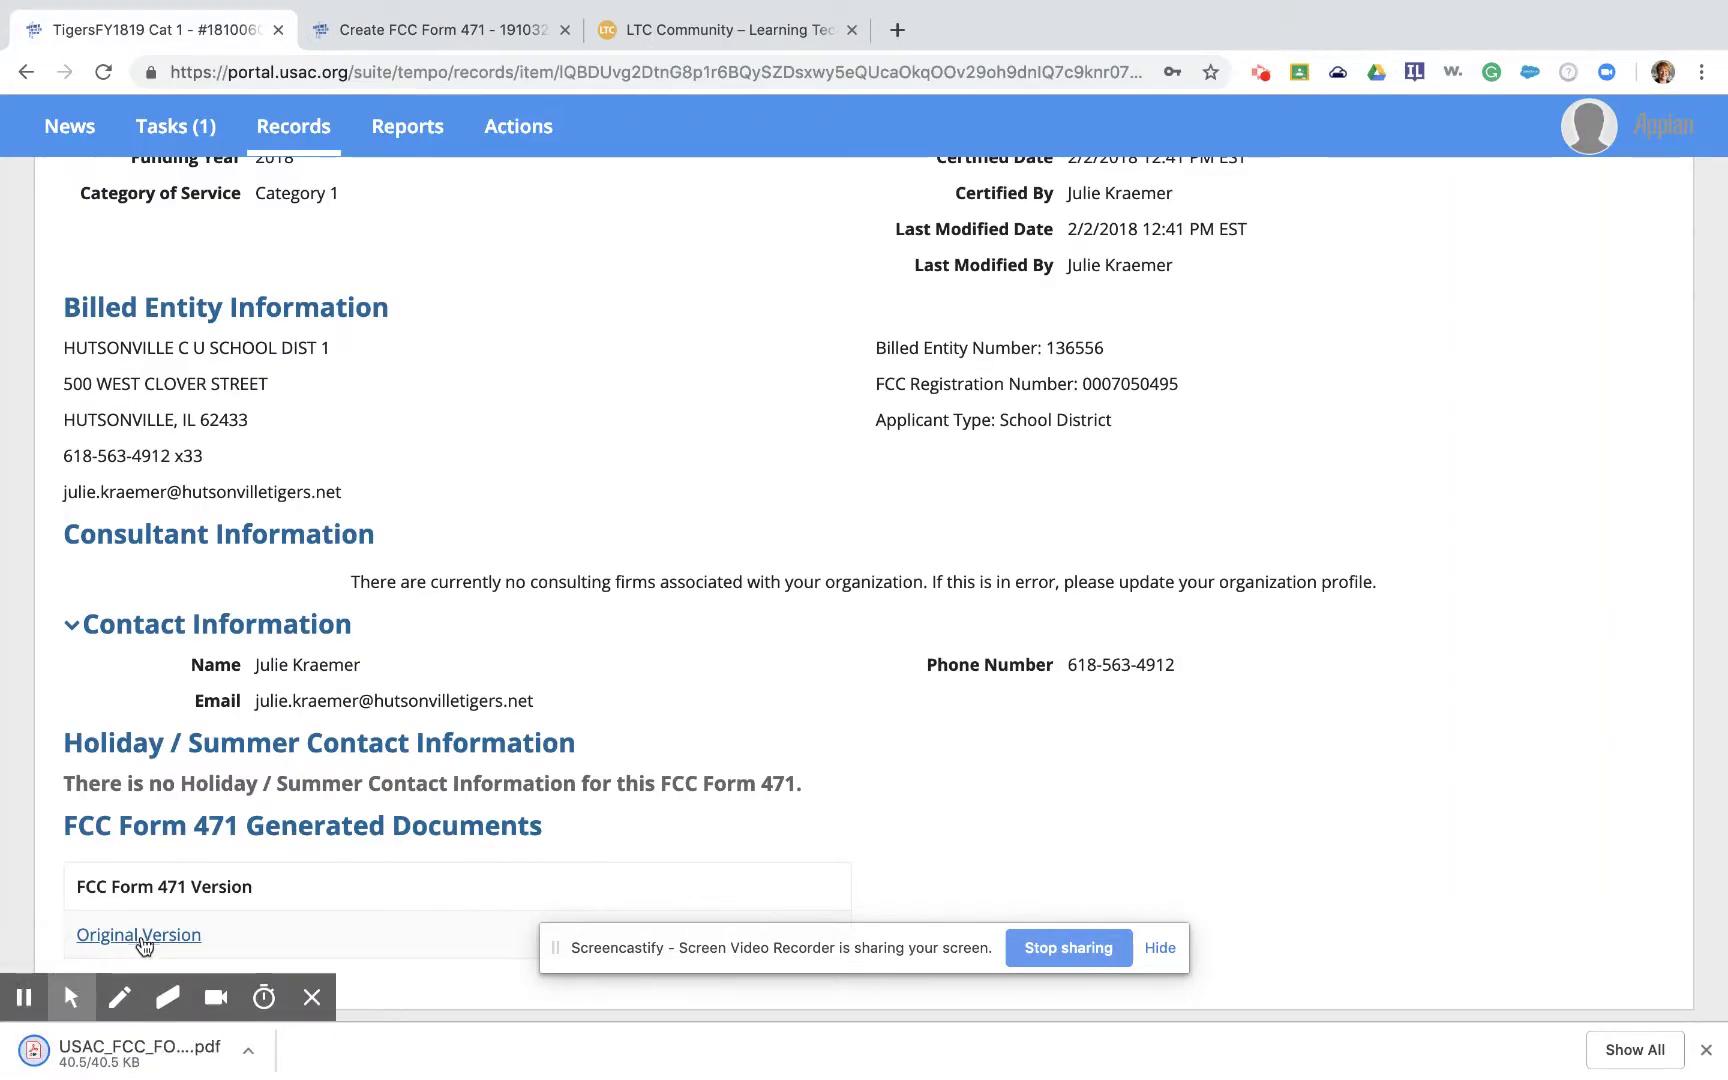
left_click(128, 1058)
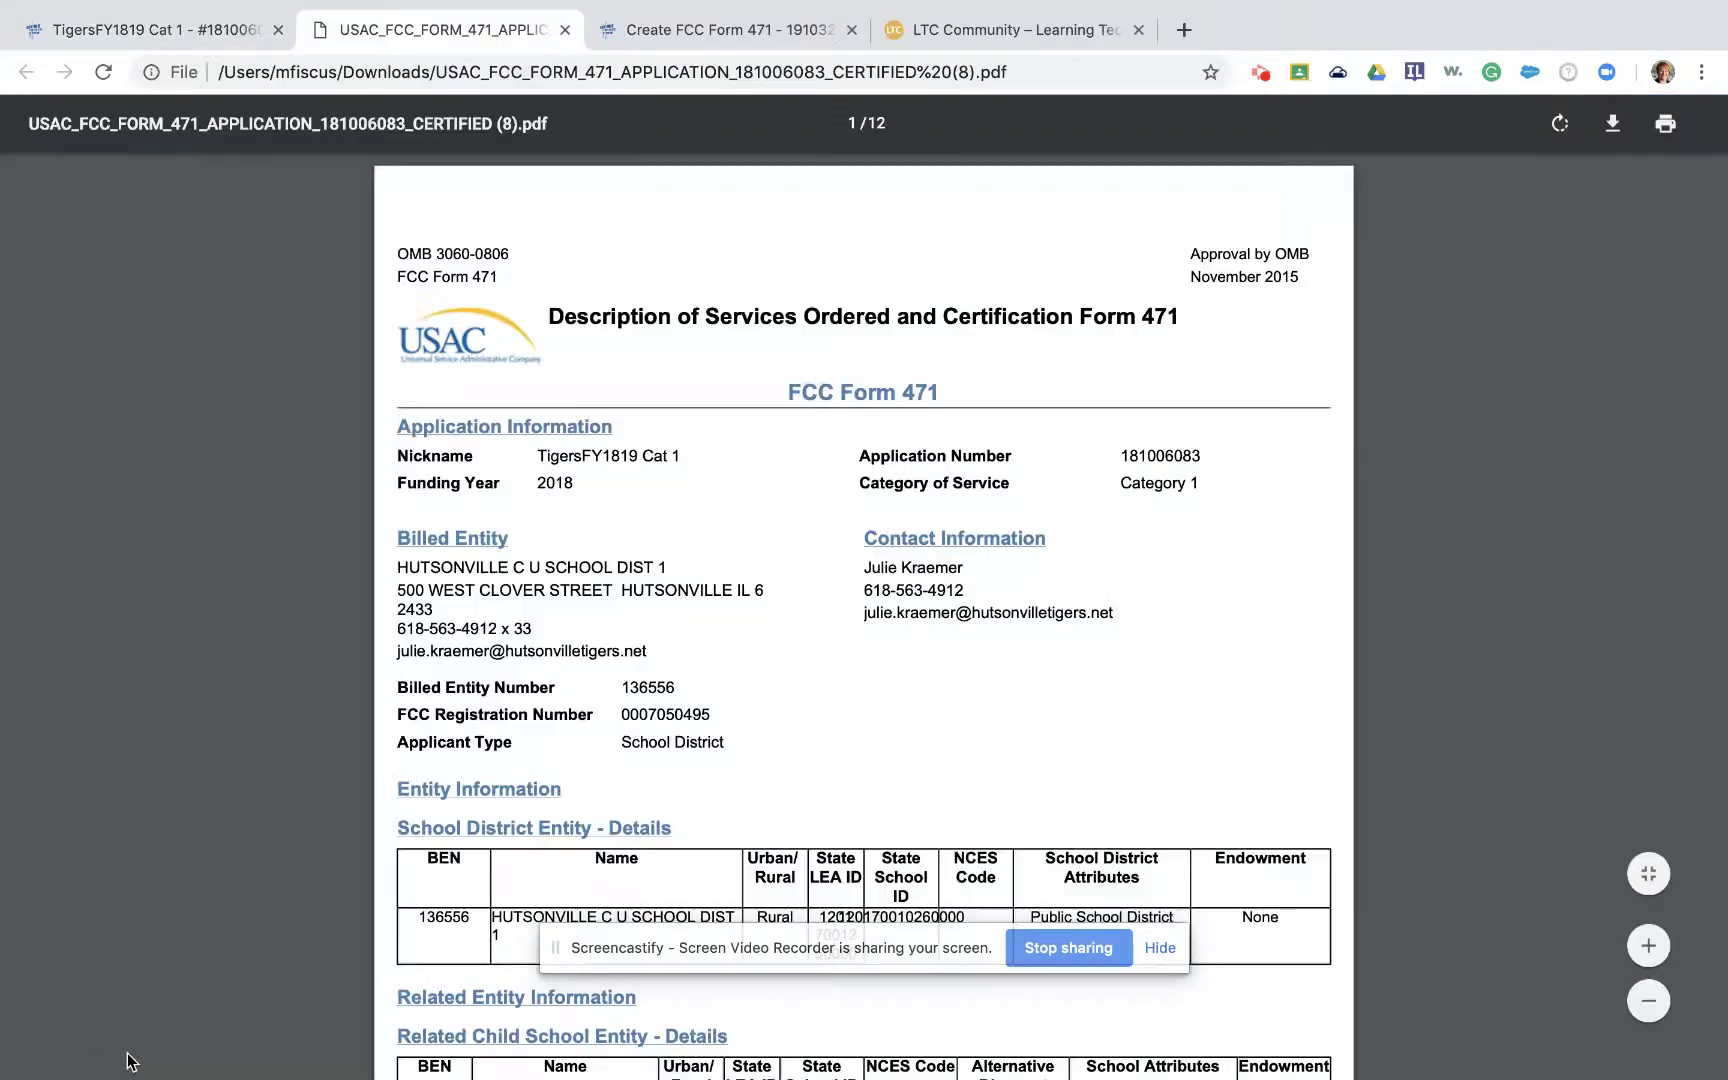
Find the "Transport to district" funding request in last year's PDF and copy its FRN number
scroll(605, 828, "down", 10)
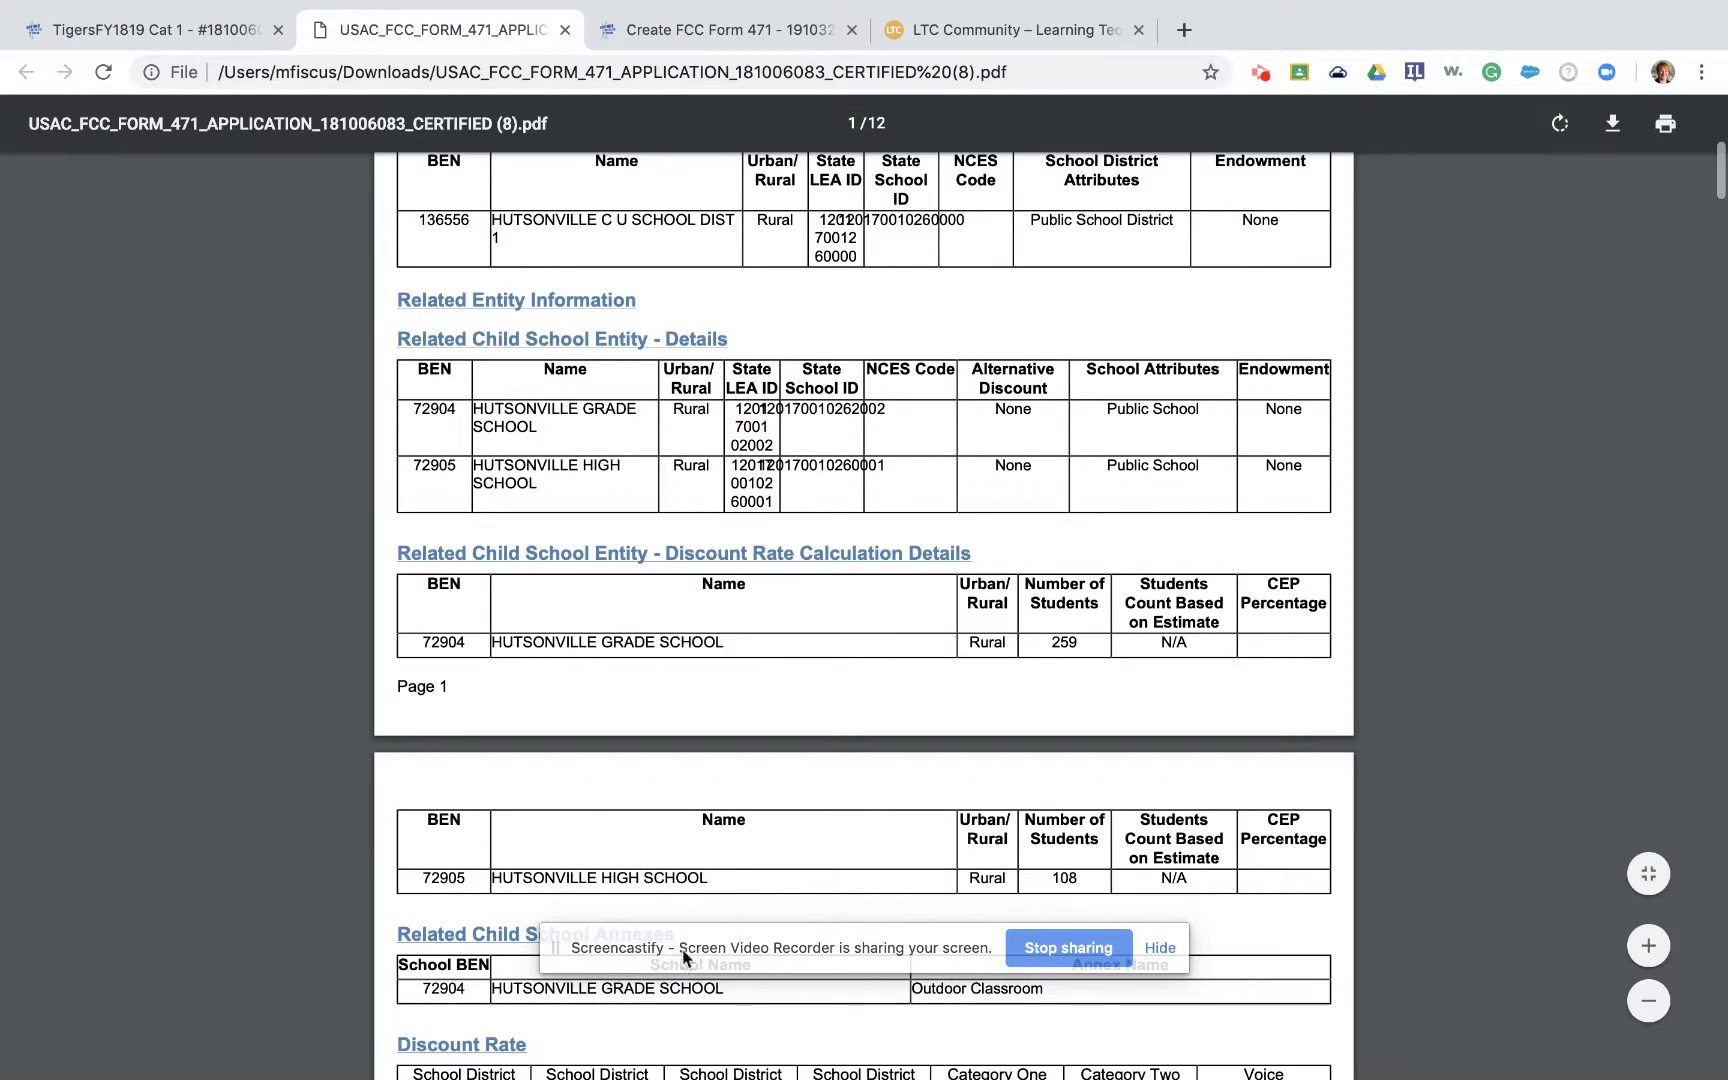
scroll(682, 913, "down", 12)
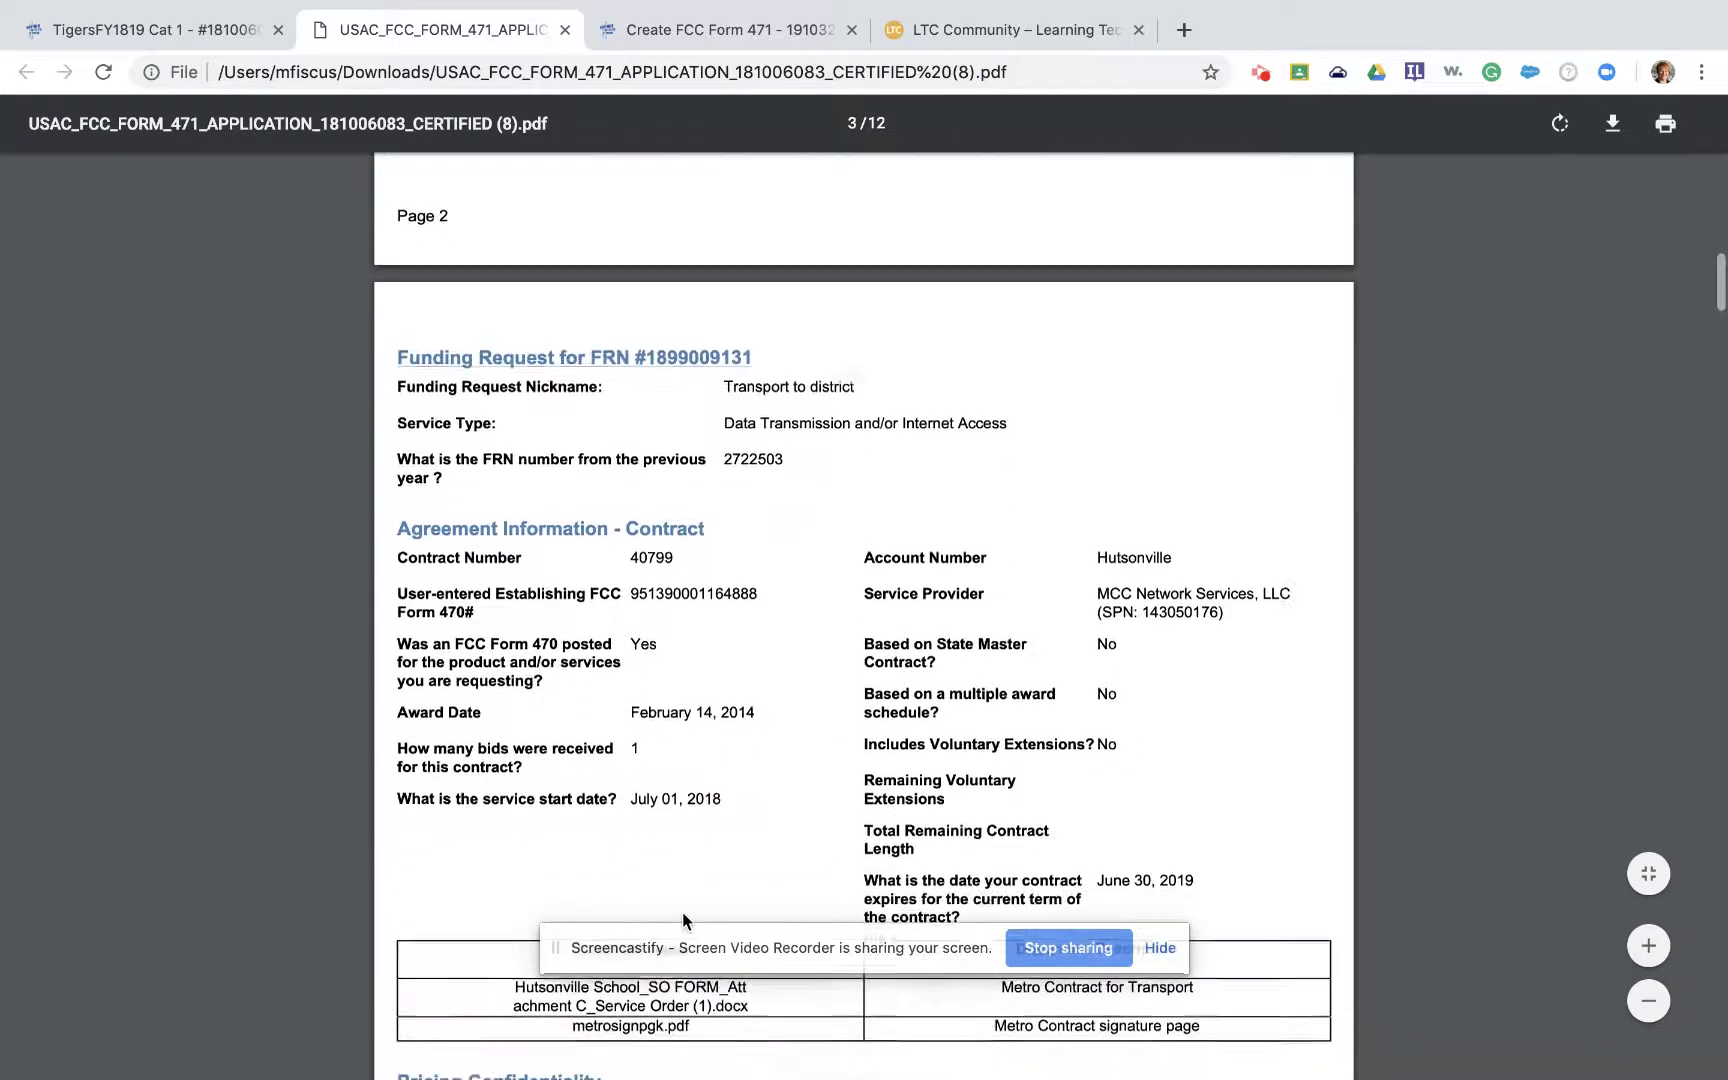
scroll(682, 913, "down", 1)
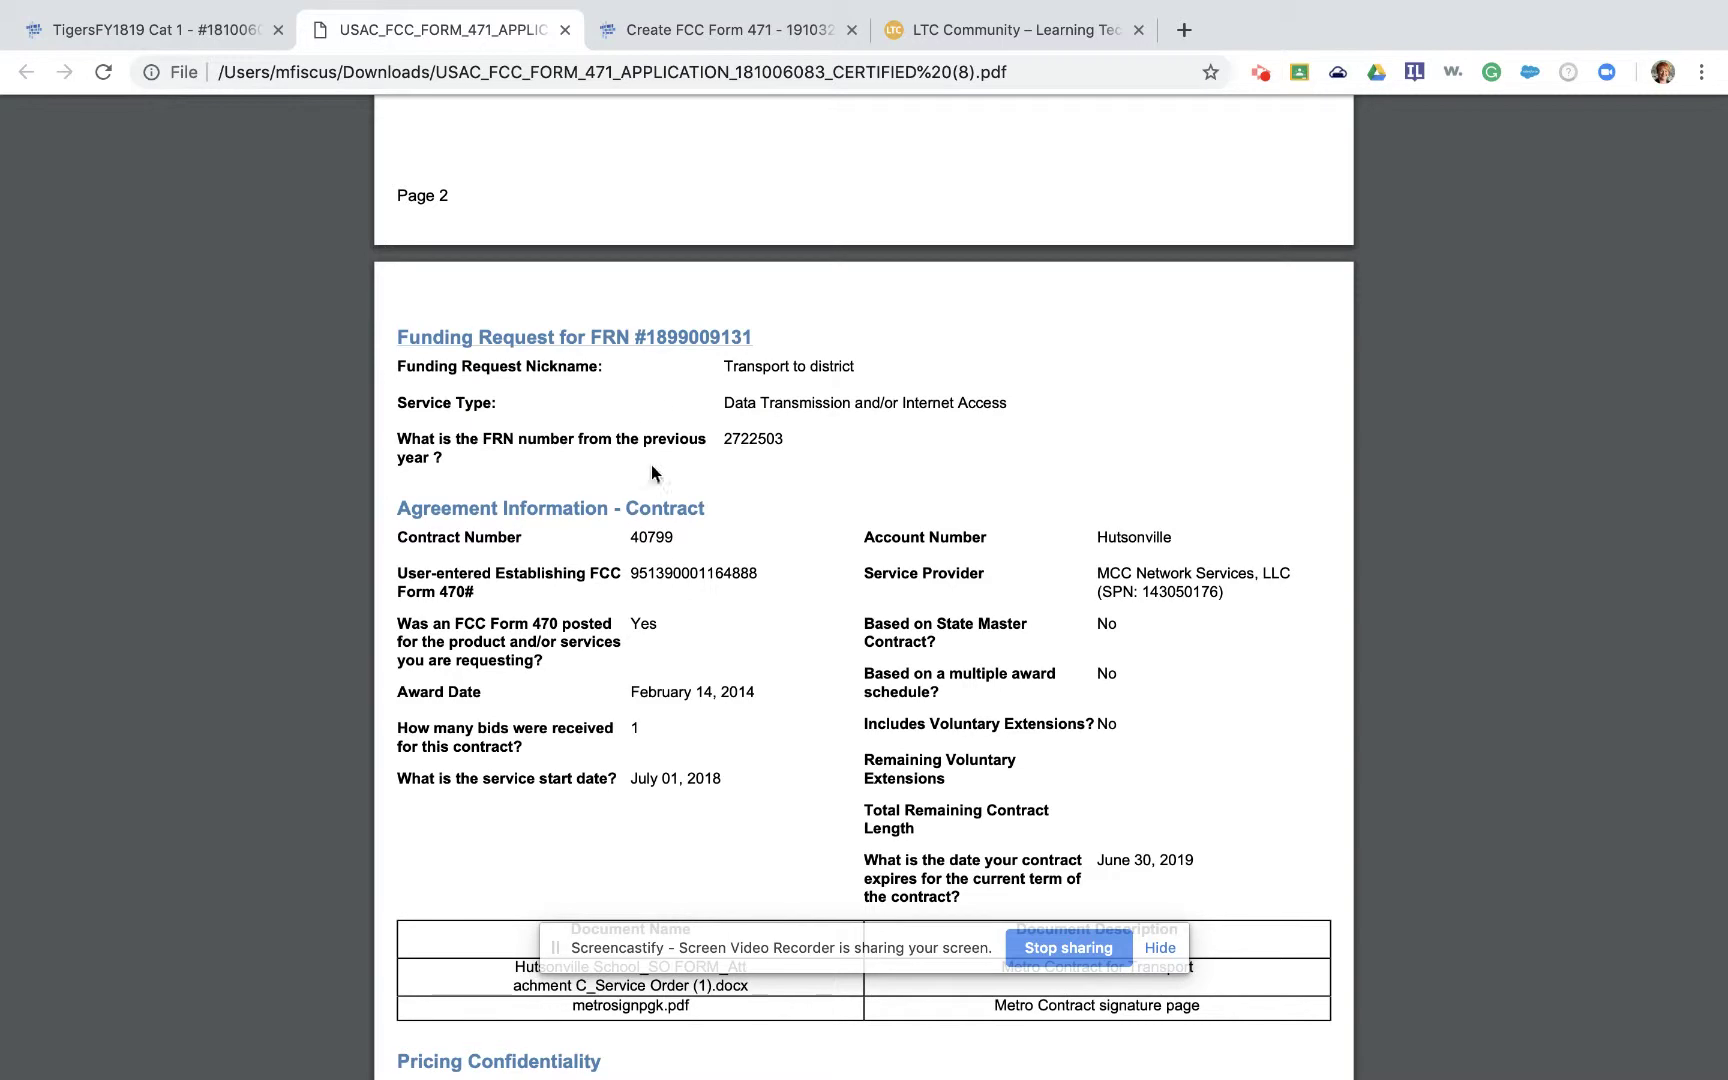
left_click_drag(645, 336, 752, 336)
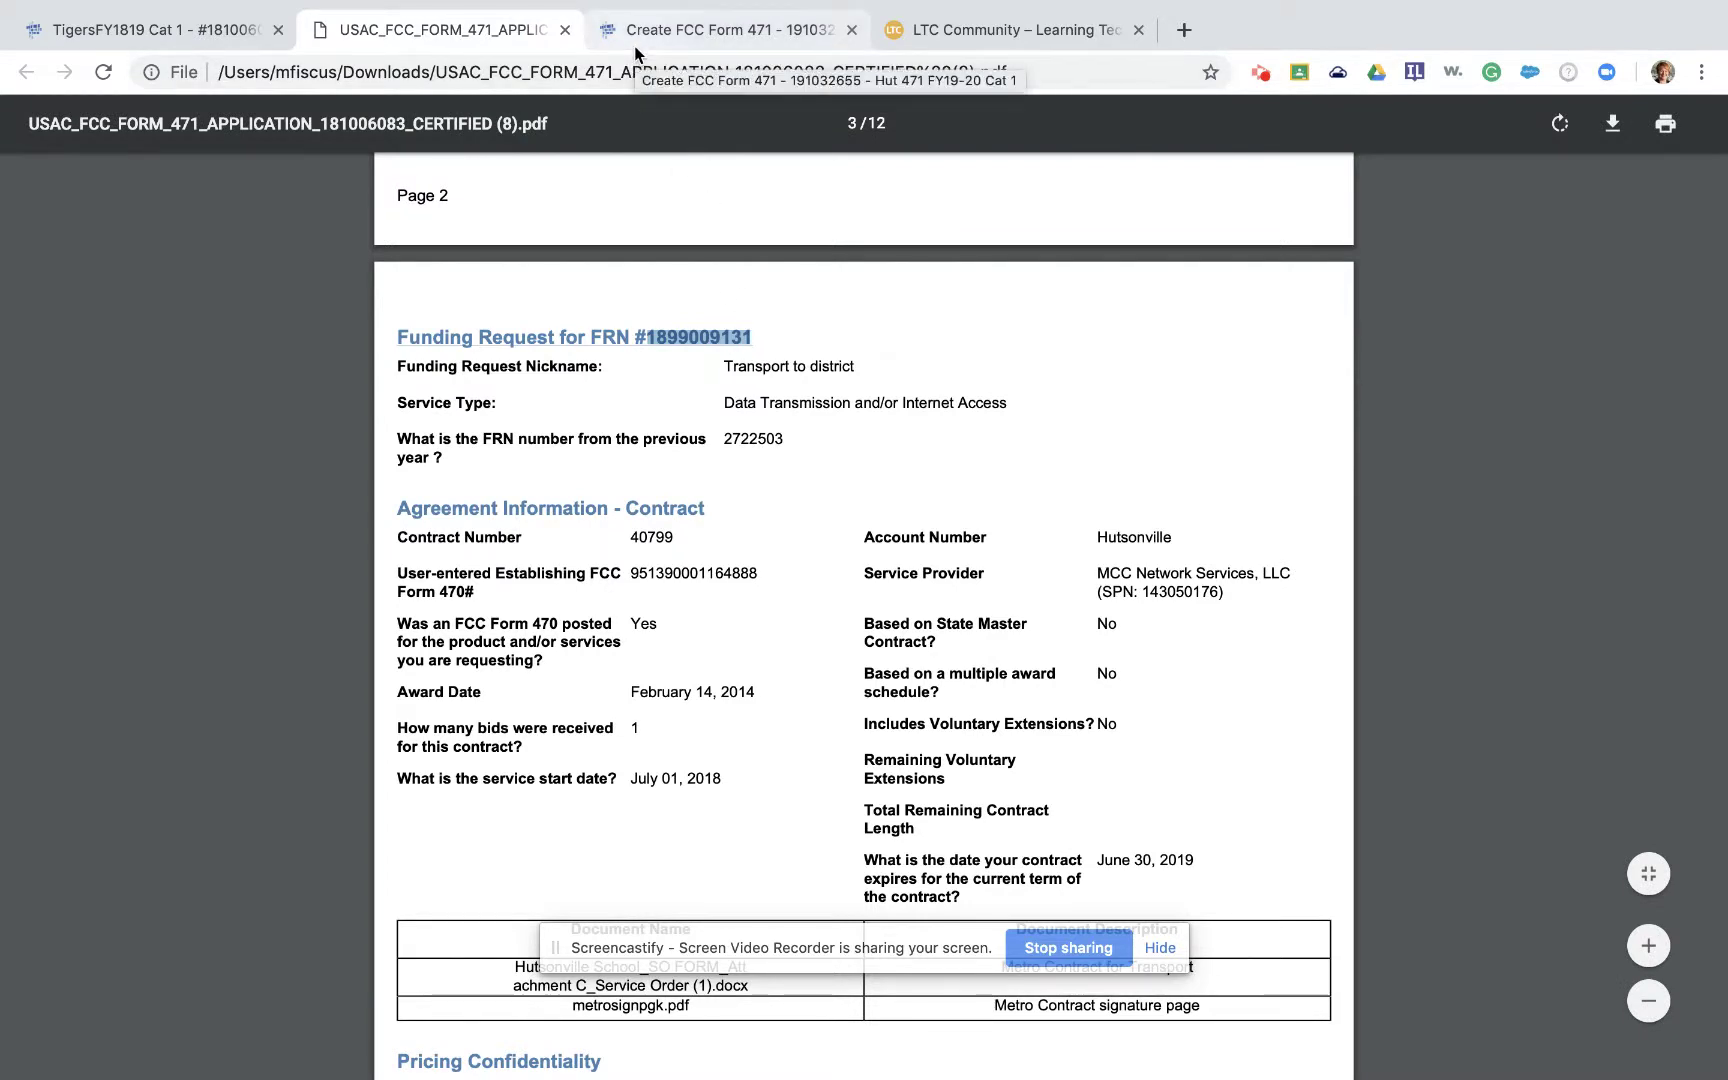
mouse_move(215, 3)
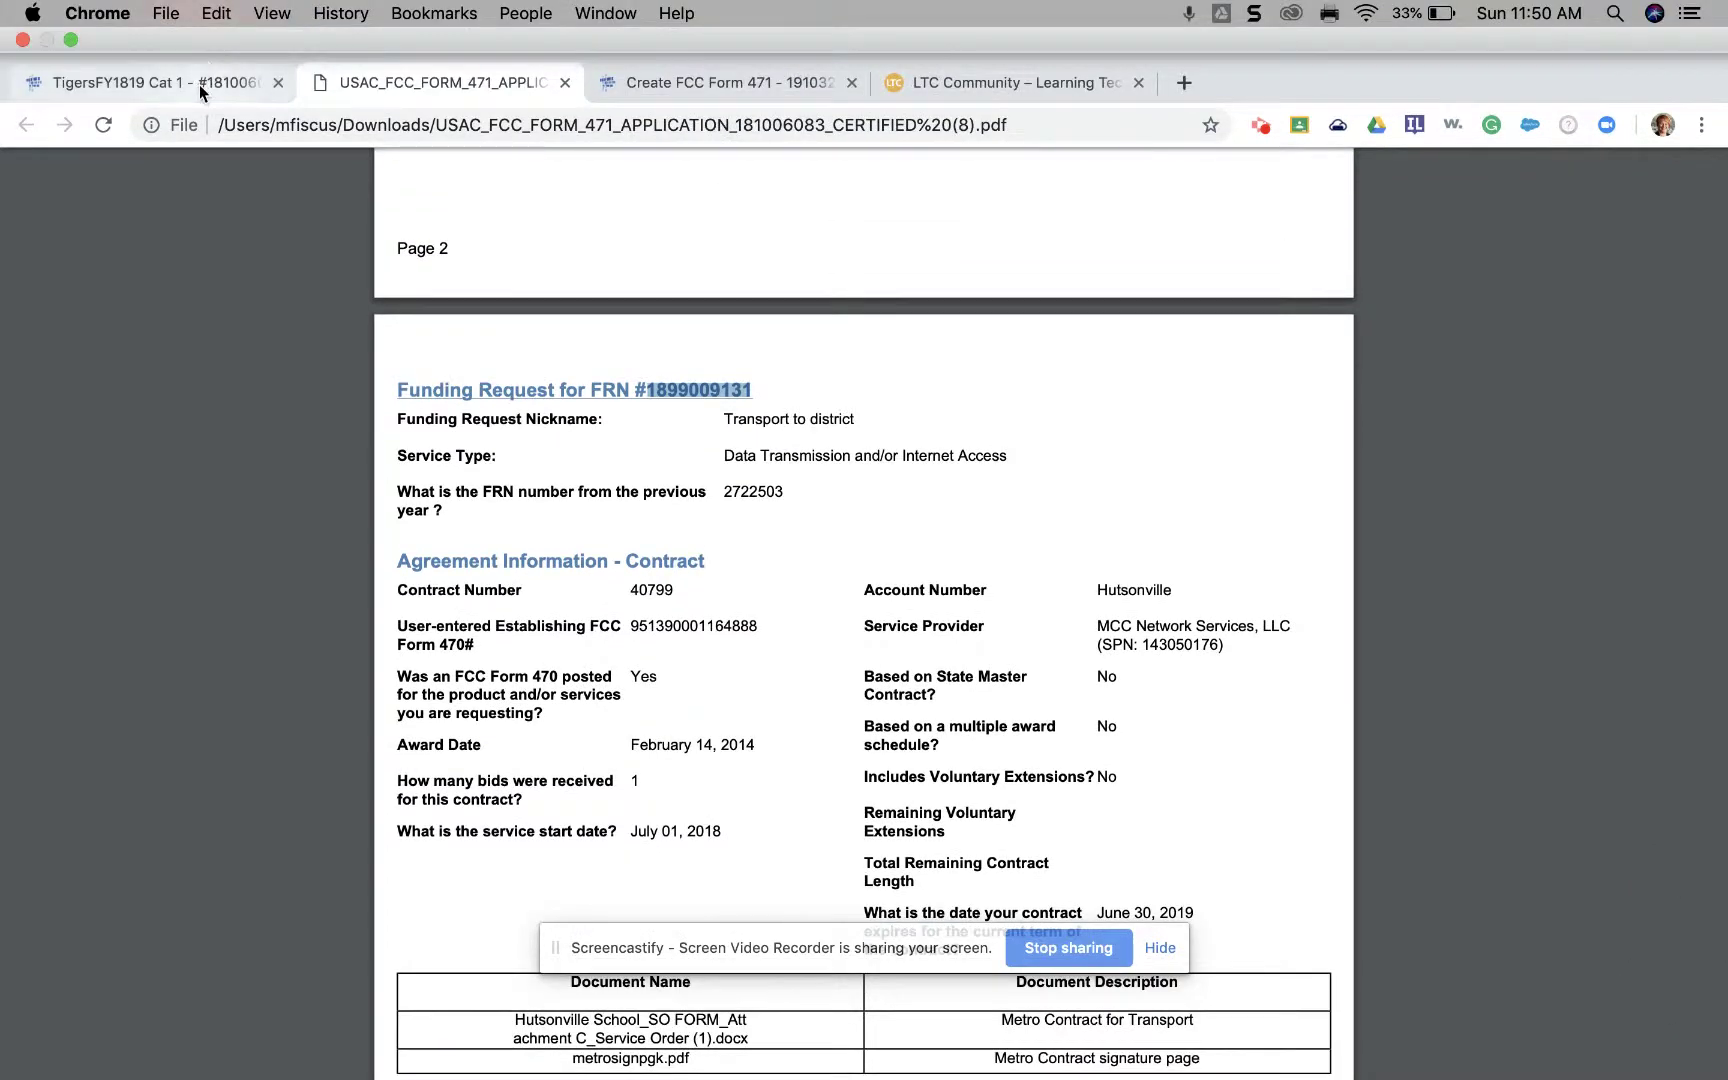
left_click(198, 84)
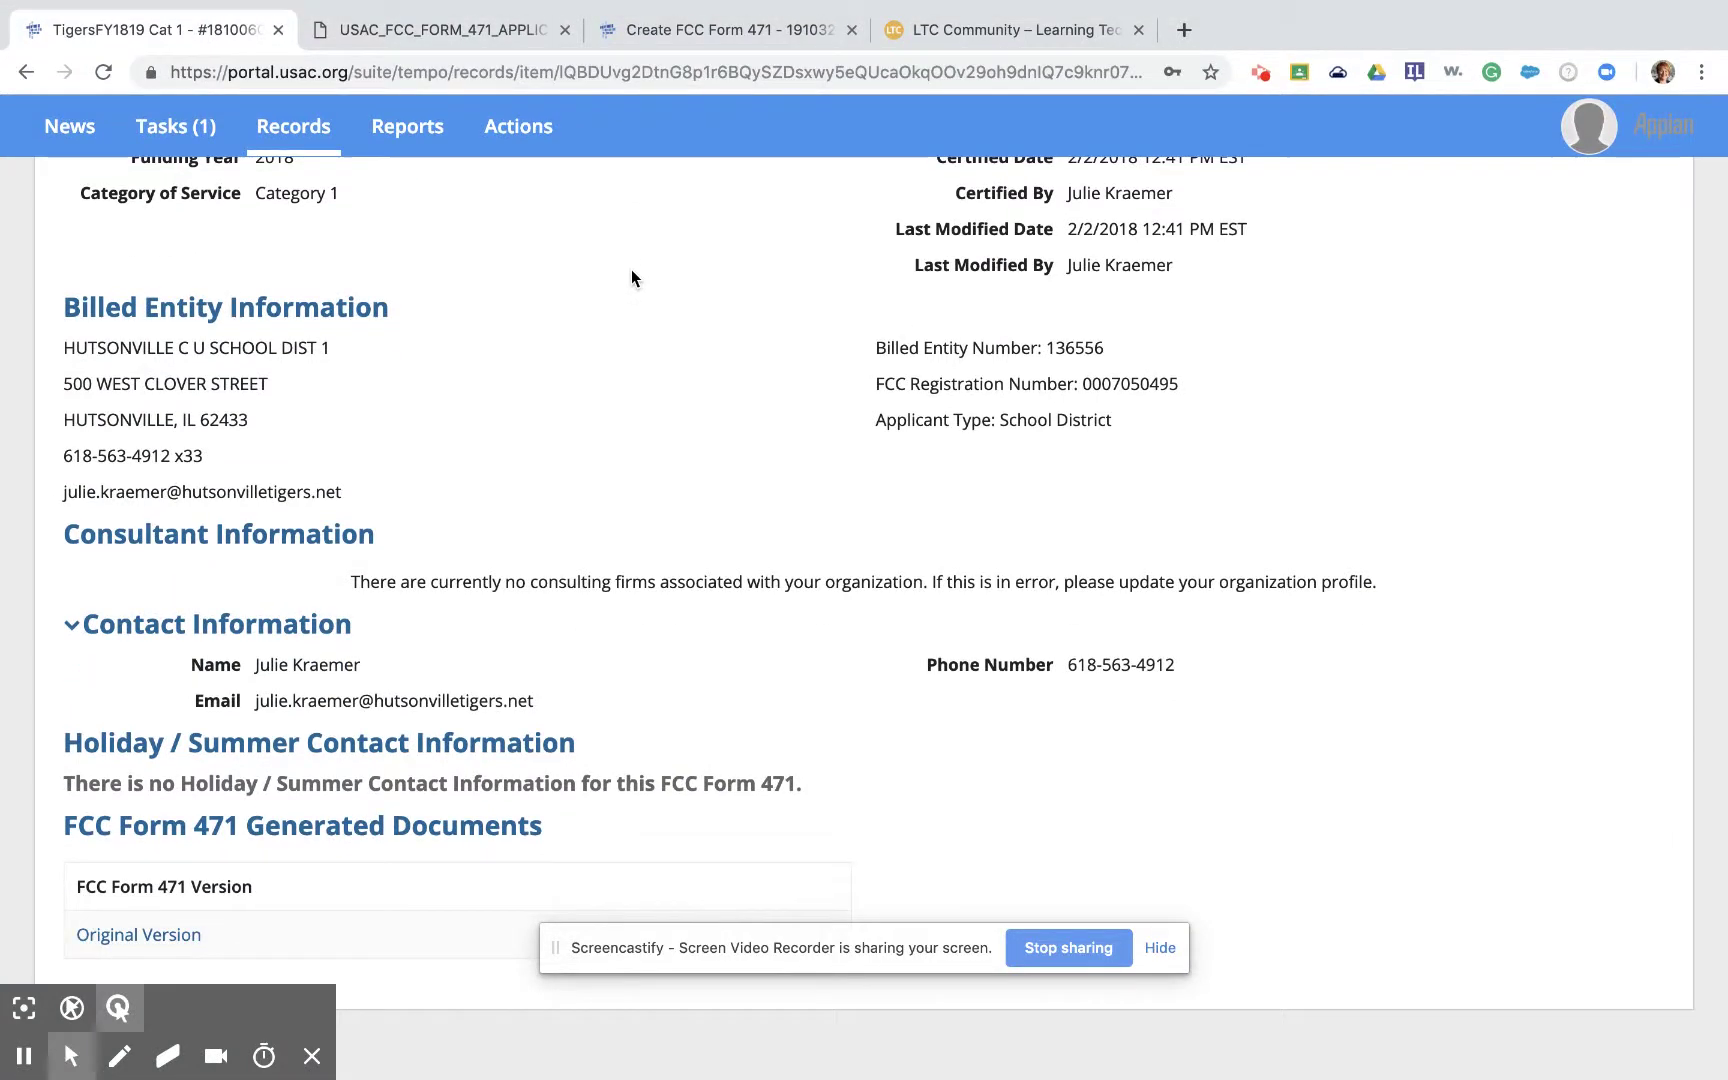
Add an FRN to the 2019 form, nicknamed "Transport for district", marked as a continuation with the copied previous-year FRN number
left_click(664, 22)
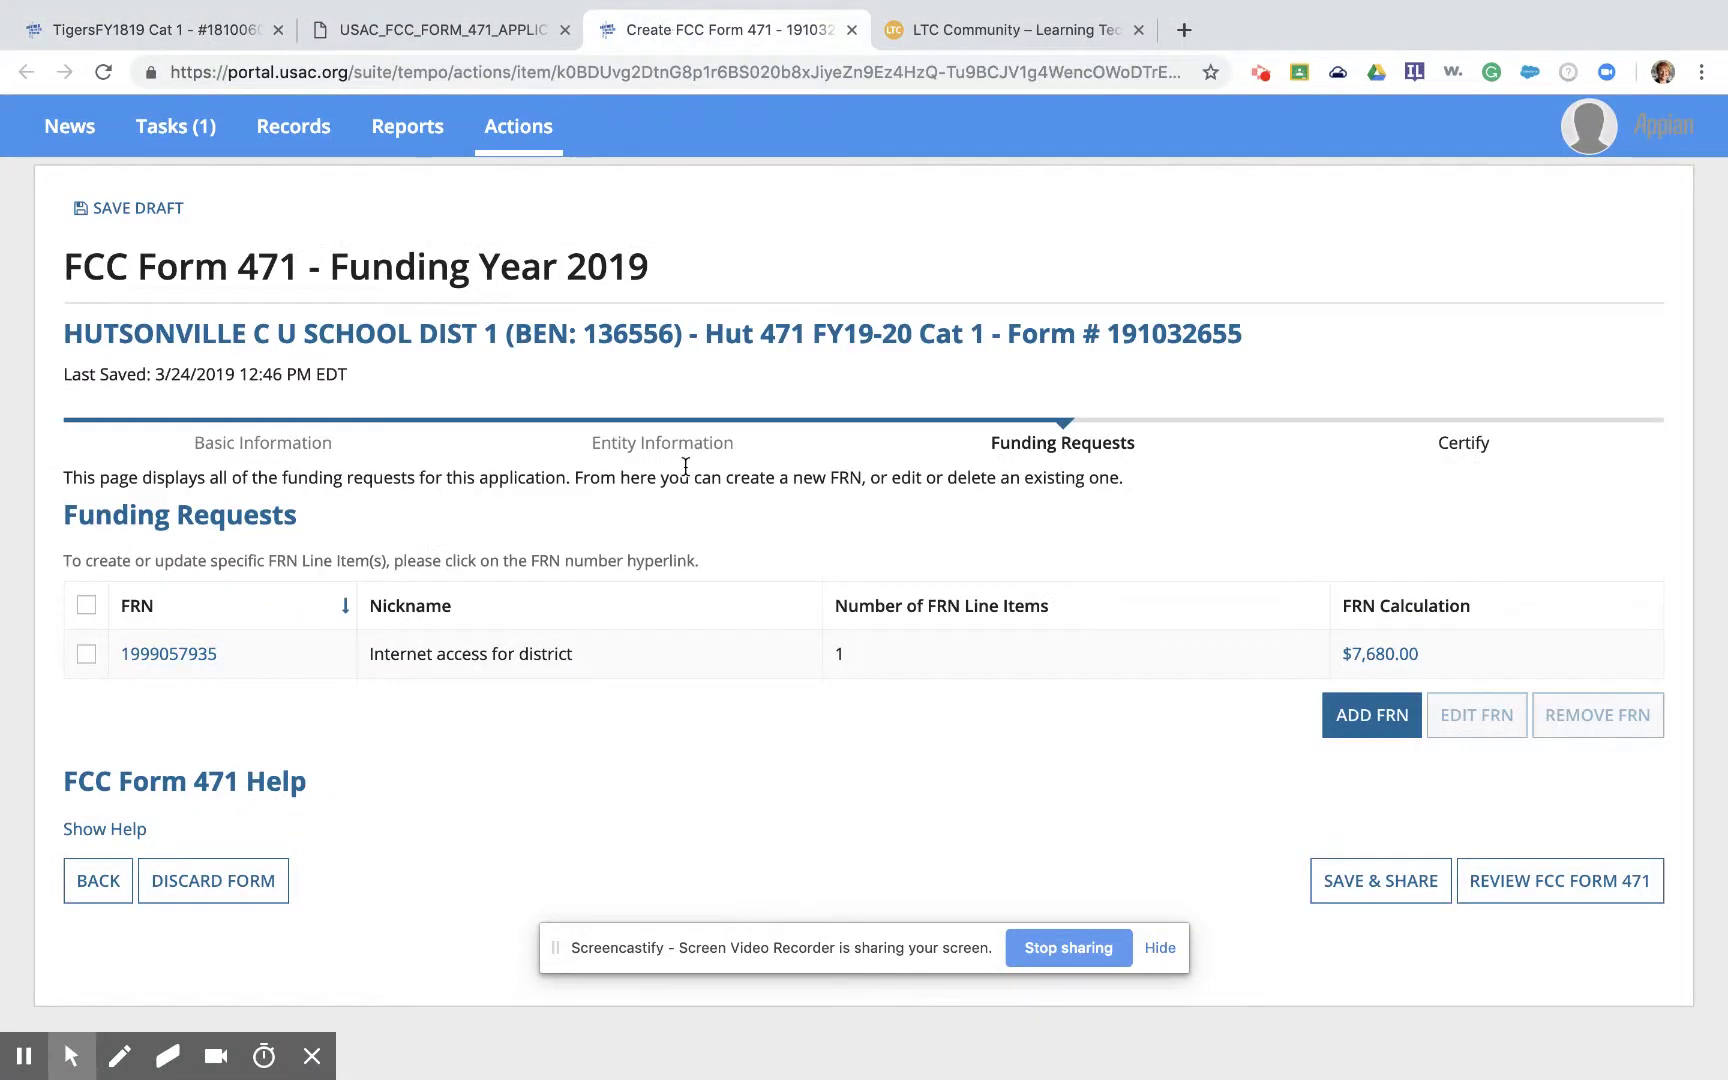
left_click(1359, 726)
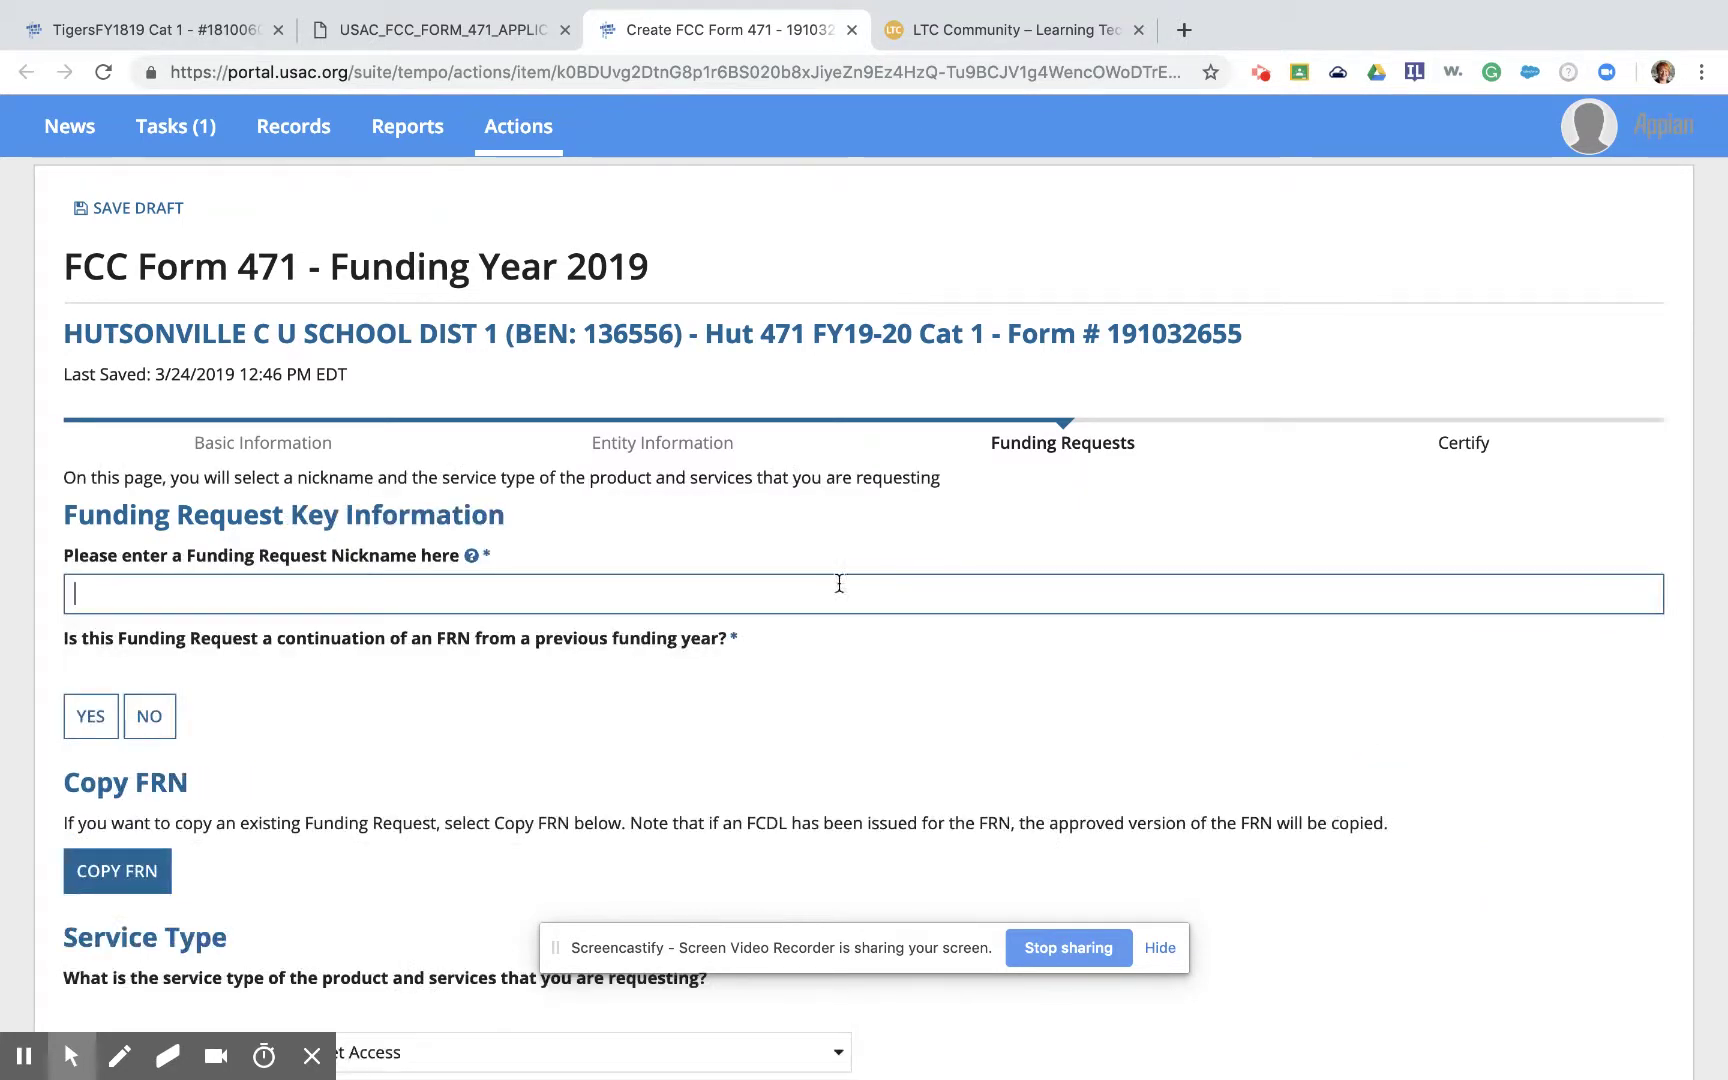
type("Transport for district")
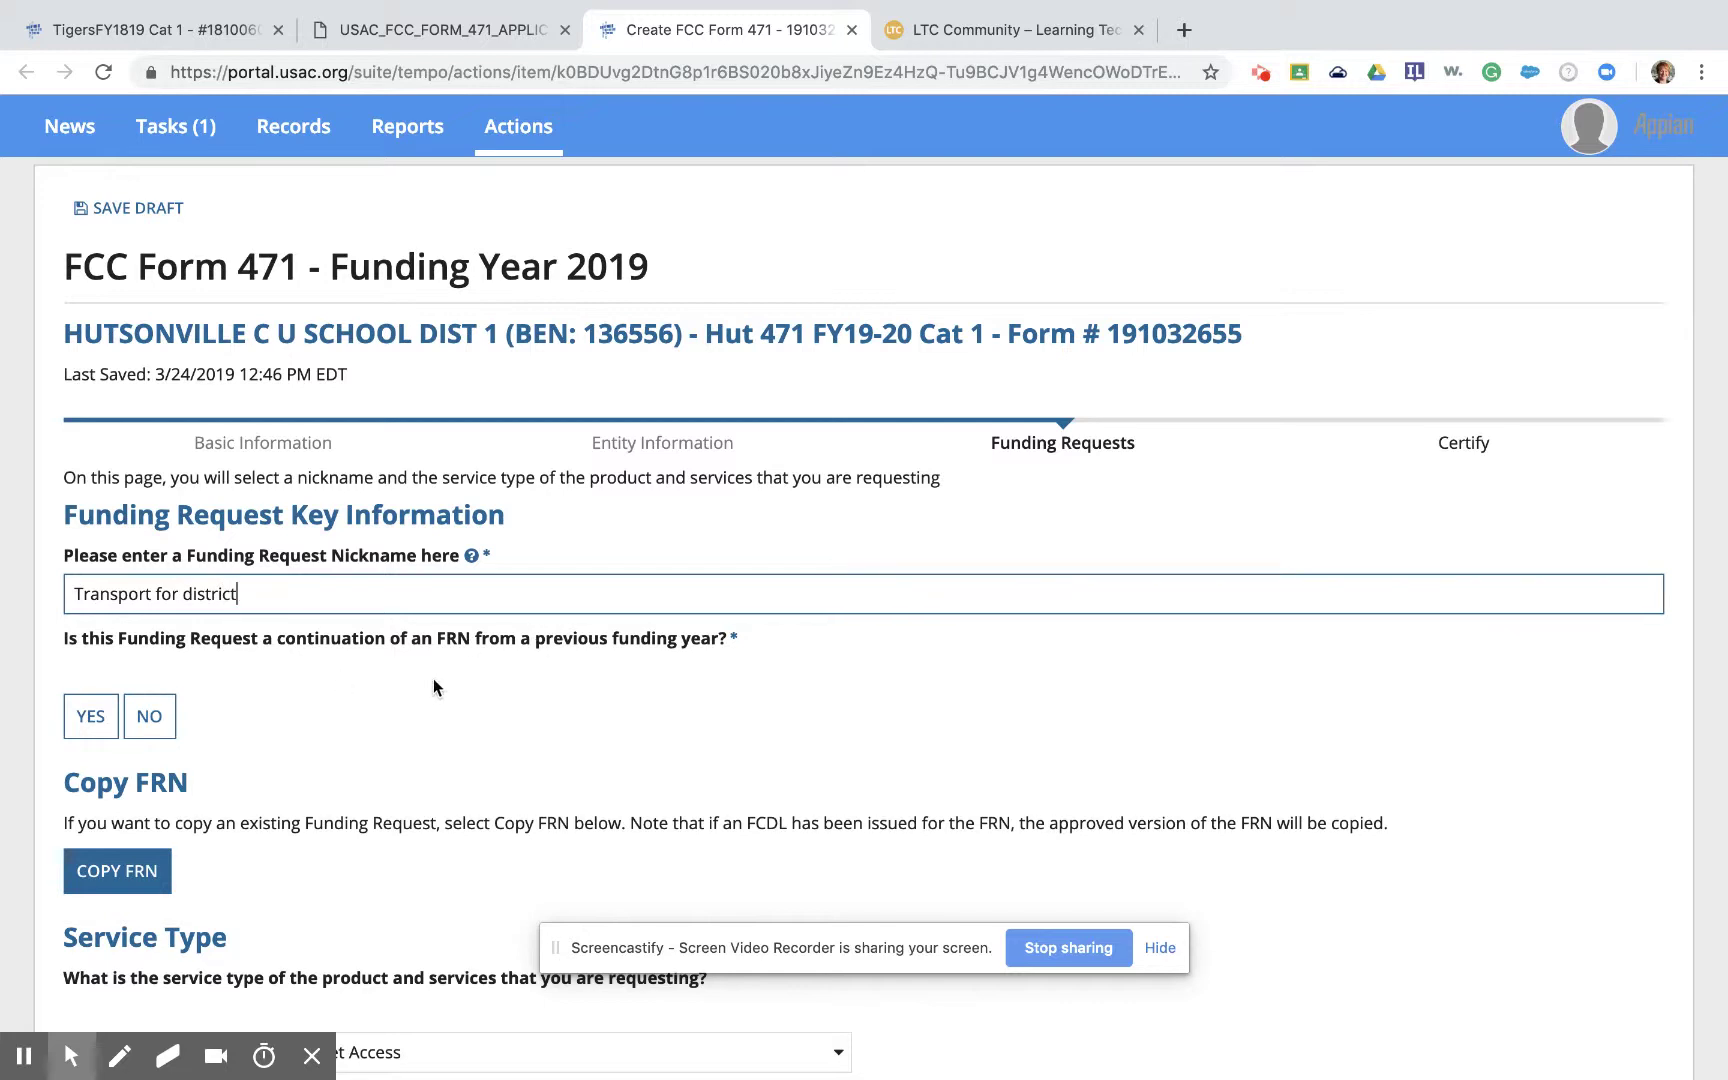
left_click(92, 729)
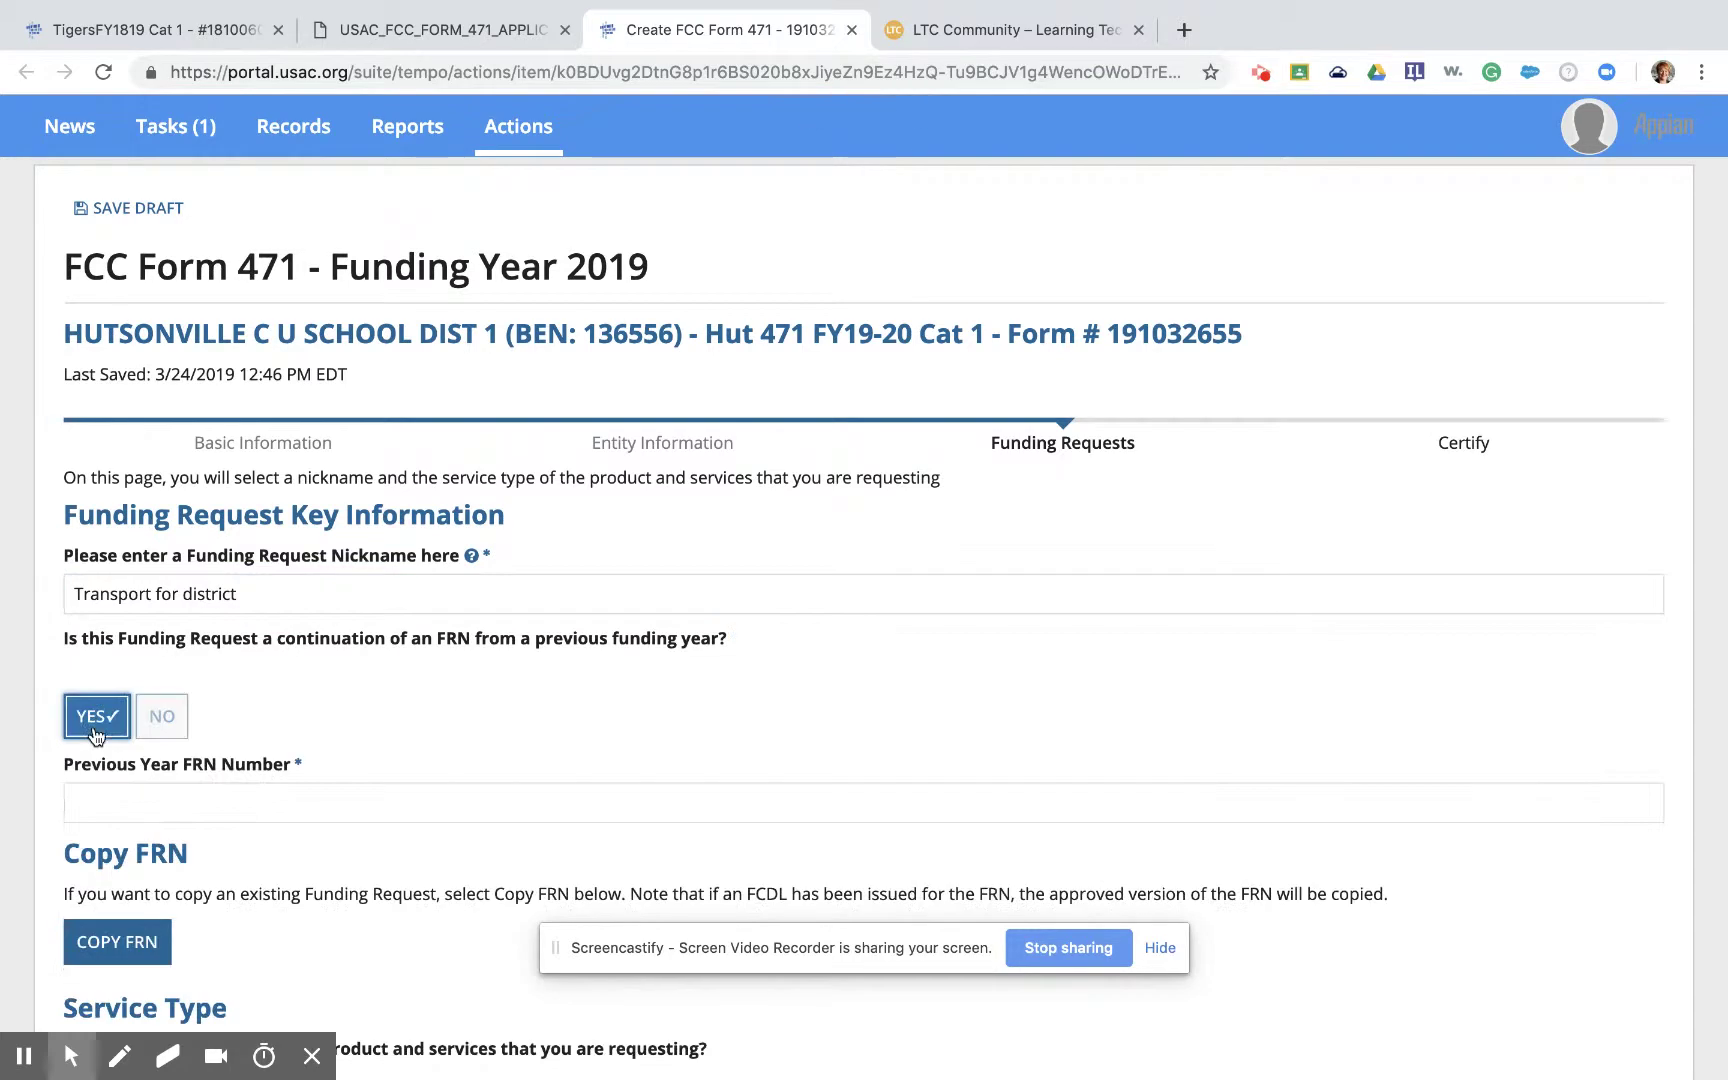
scroll(313, 706, "down", 3)
left_click(301, 672)
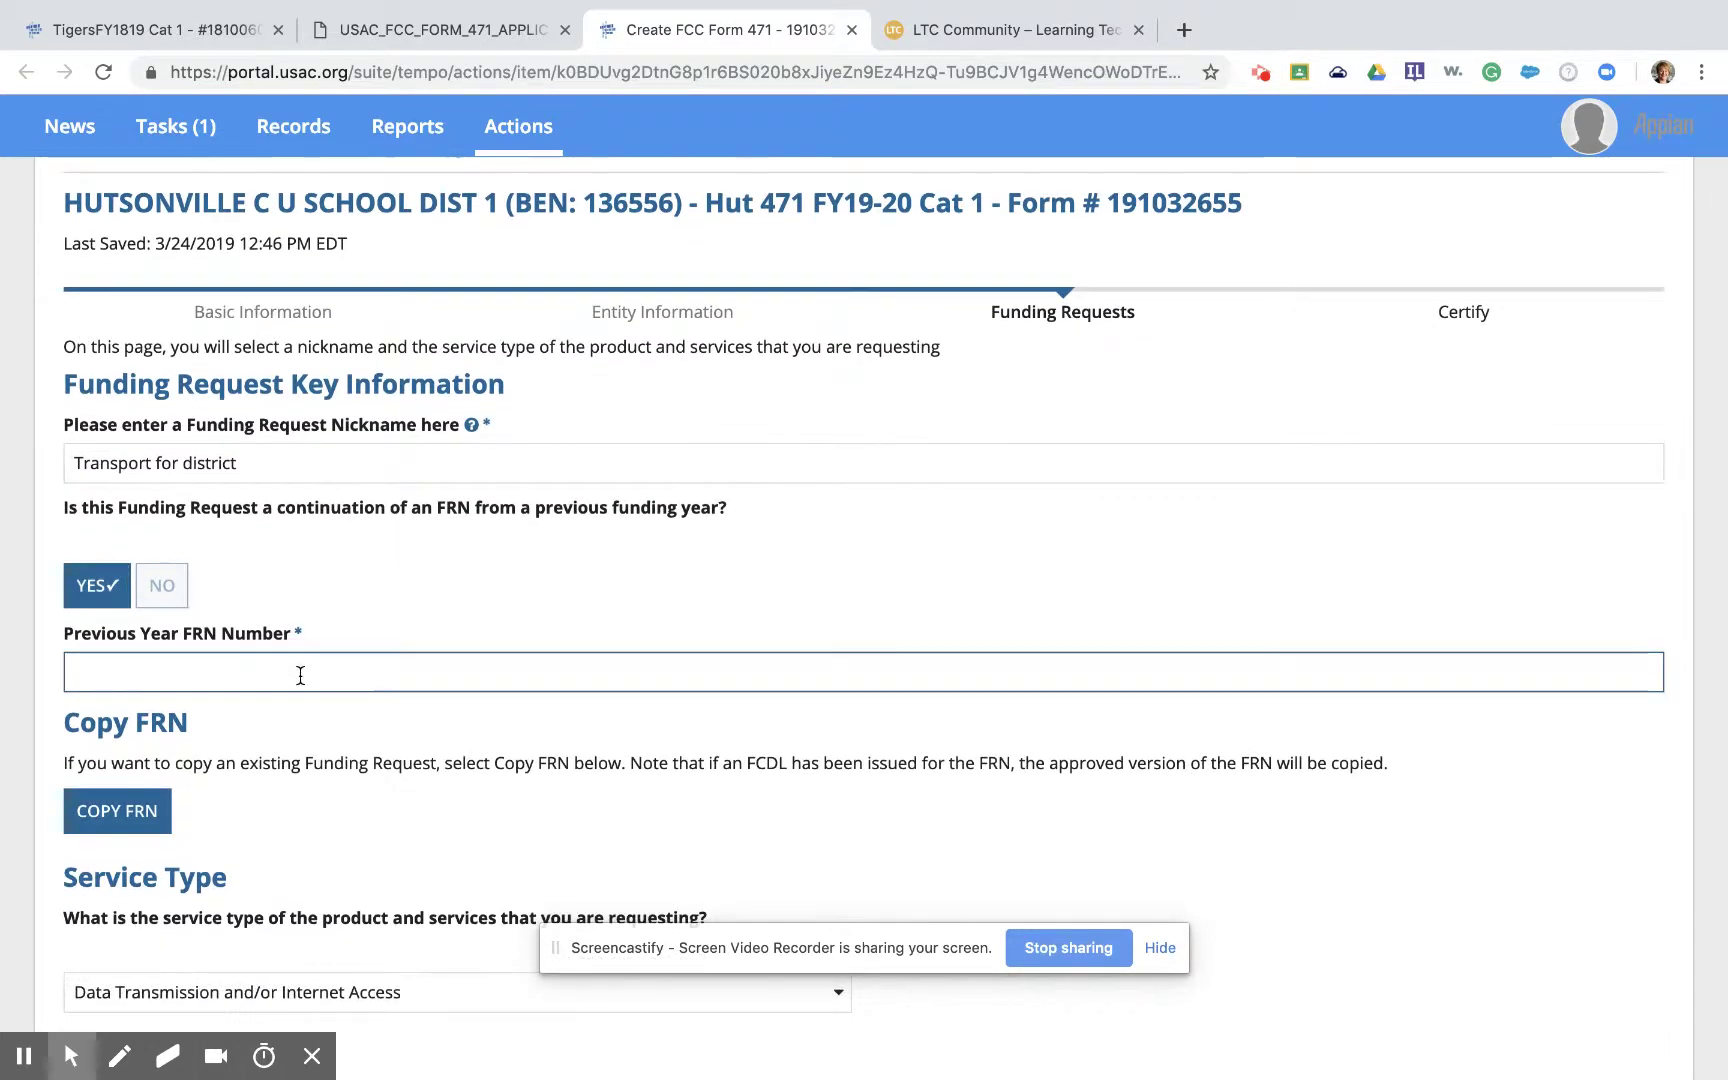
key("ctrl+v")
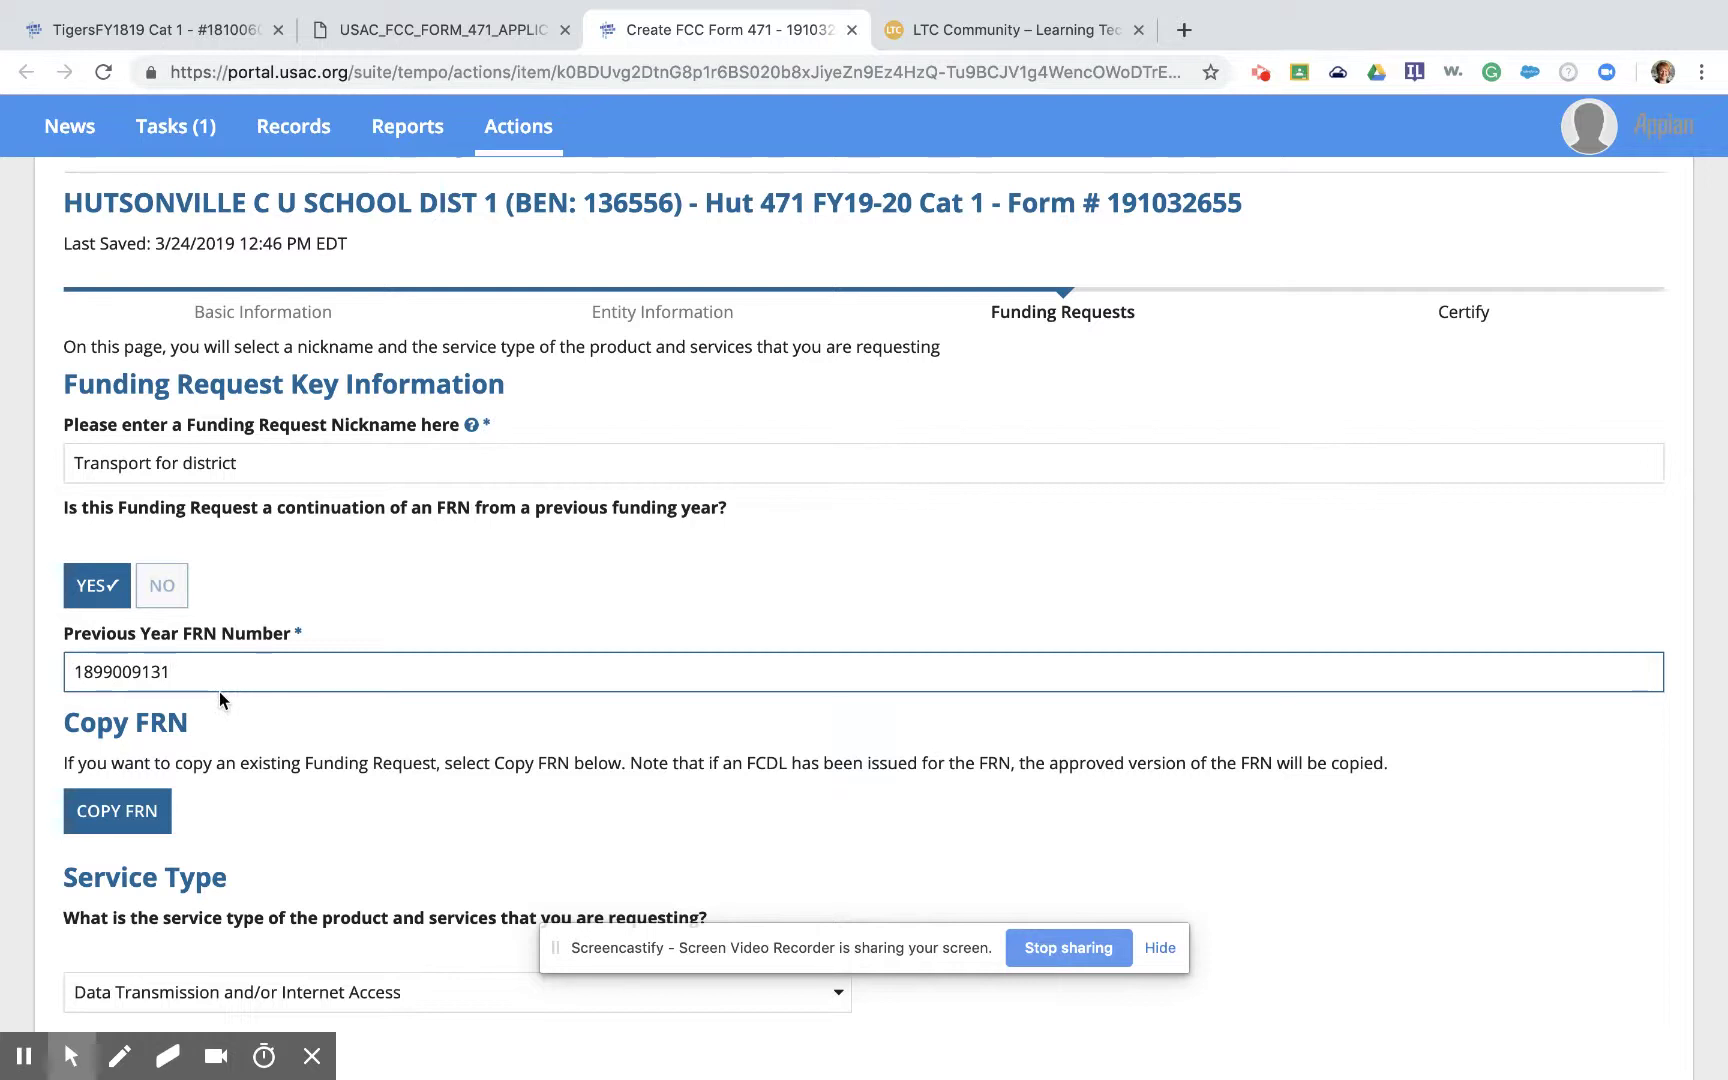
Start copying an existing FRN and search for it by the copied FRN number
left_click(143, 822)
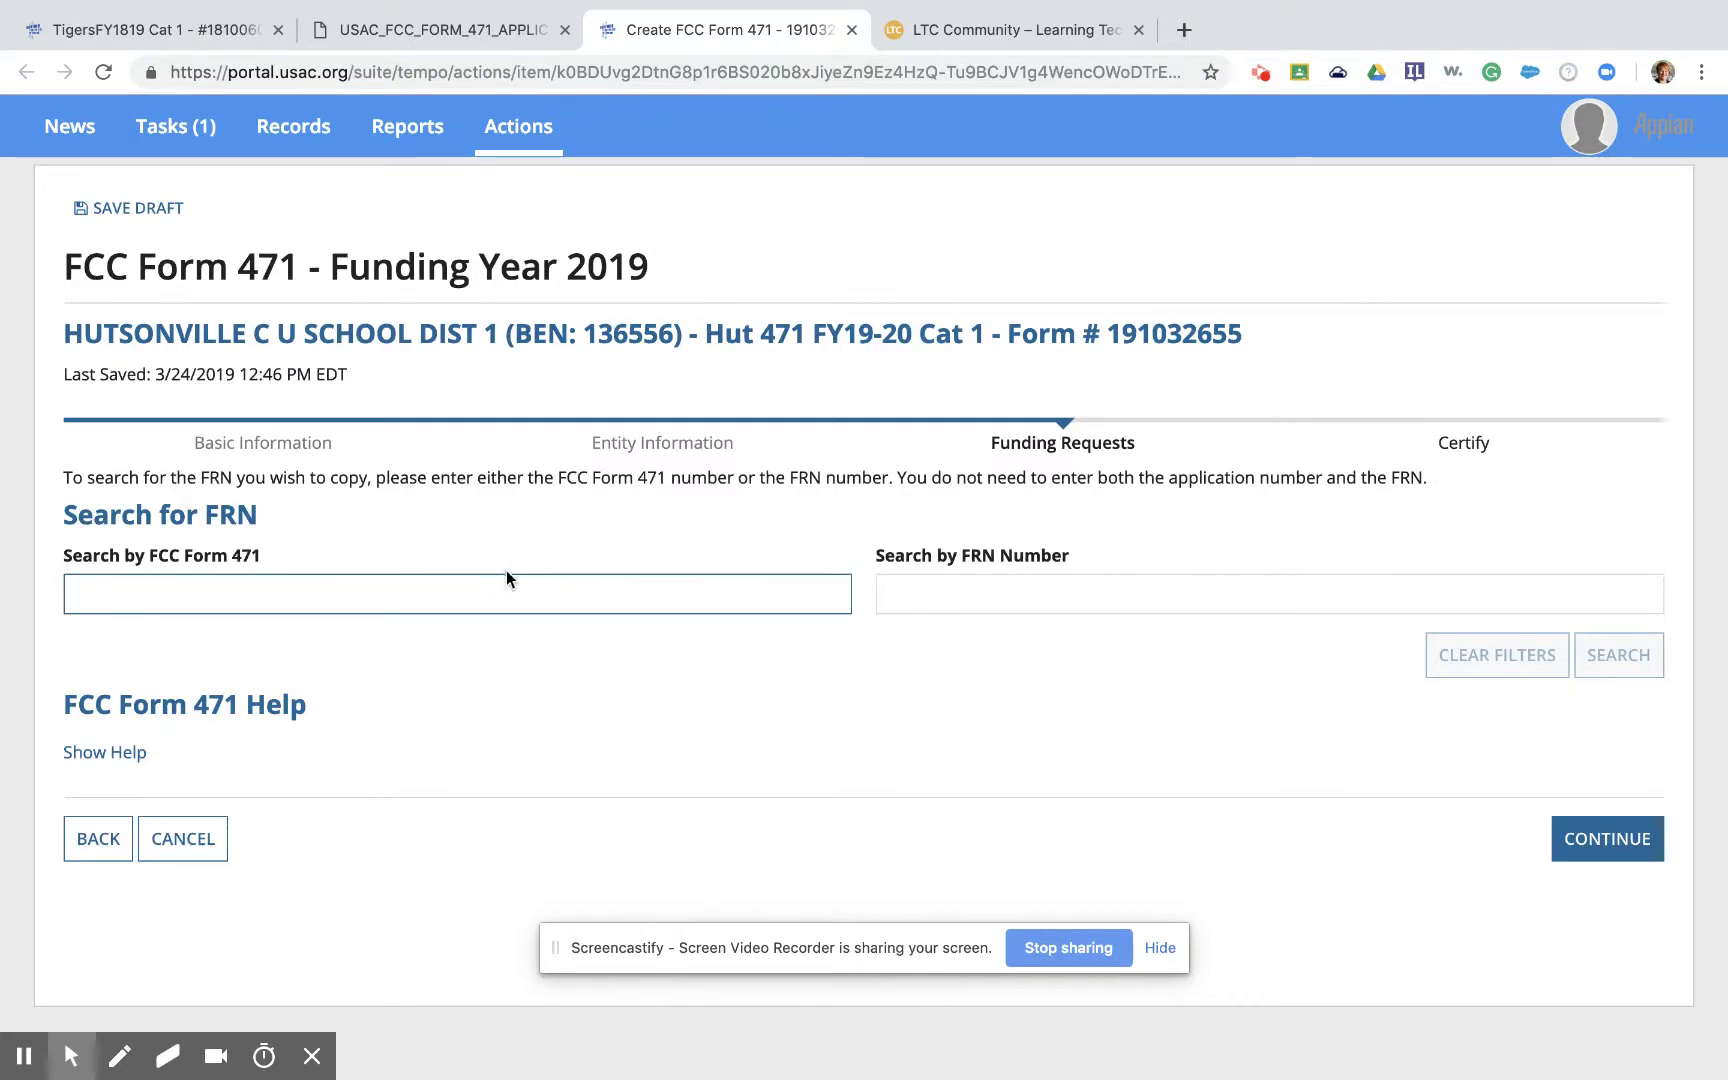
left_click(933, 600)
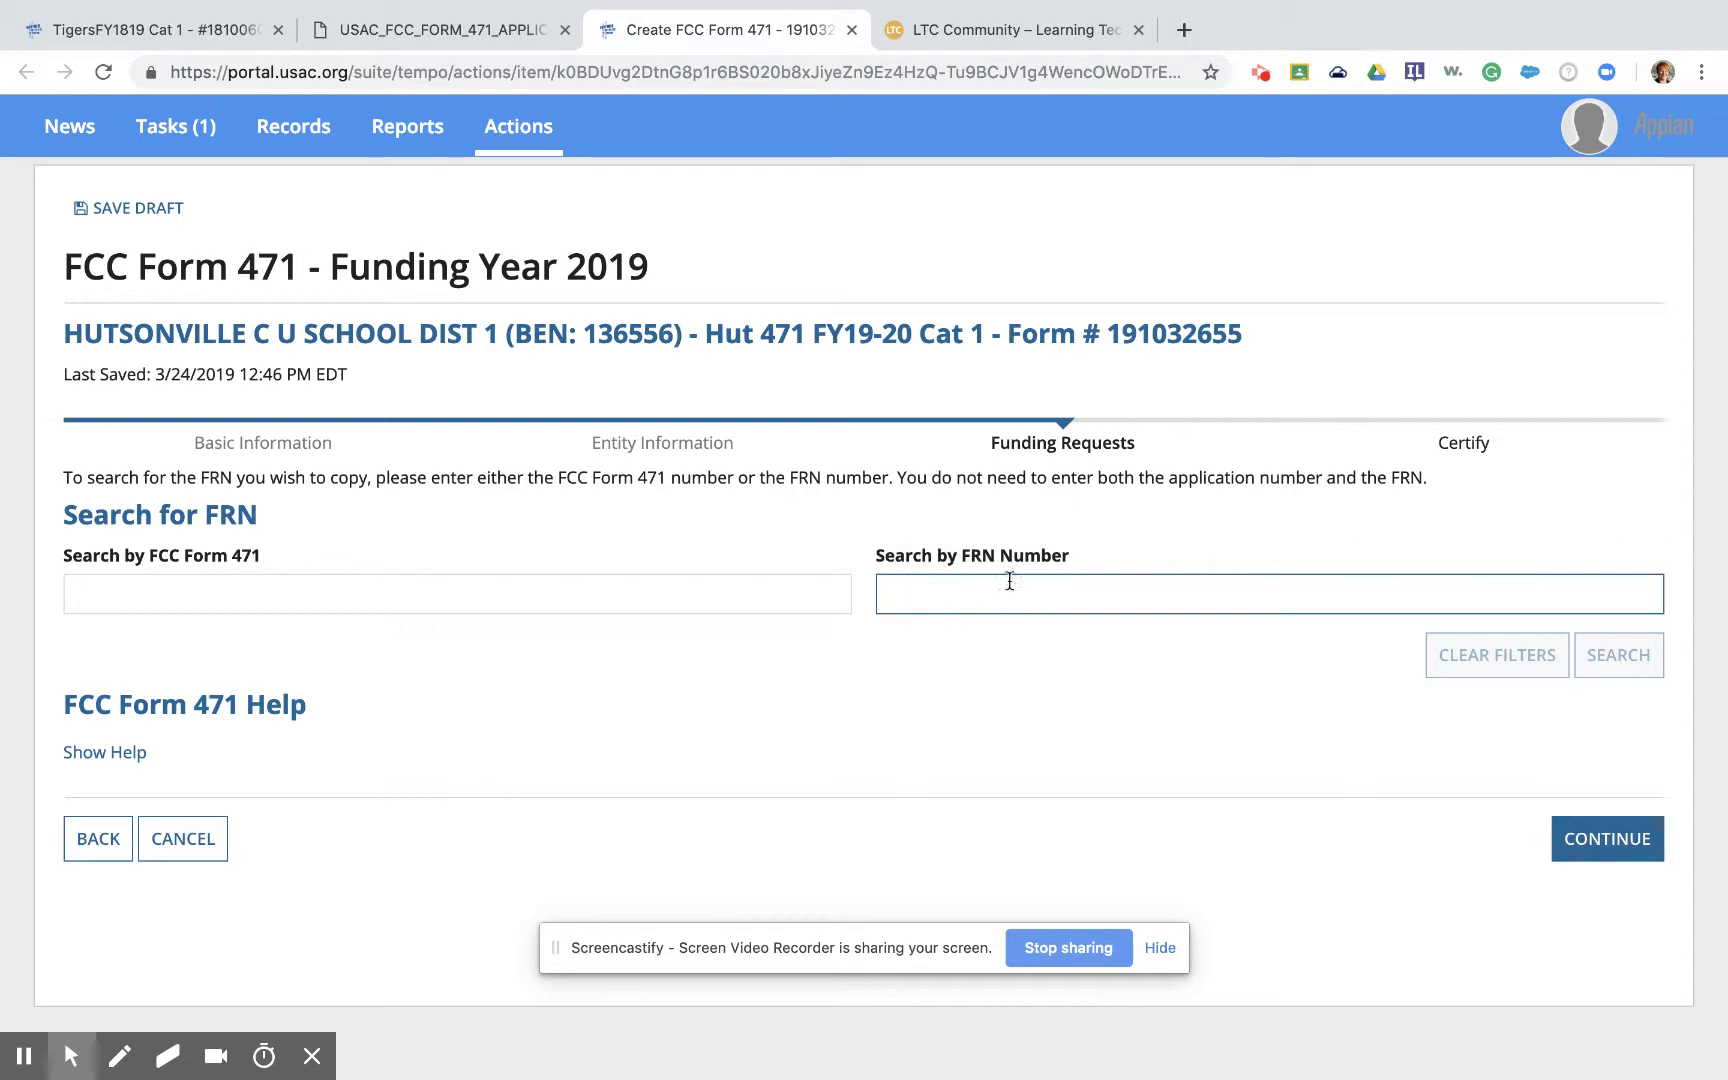
key("super+v")
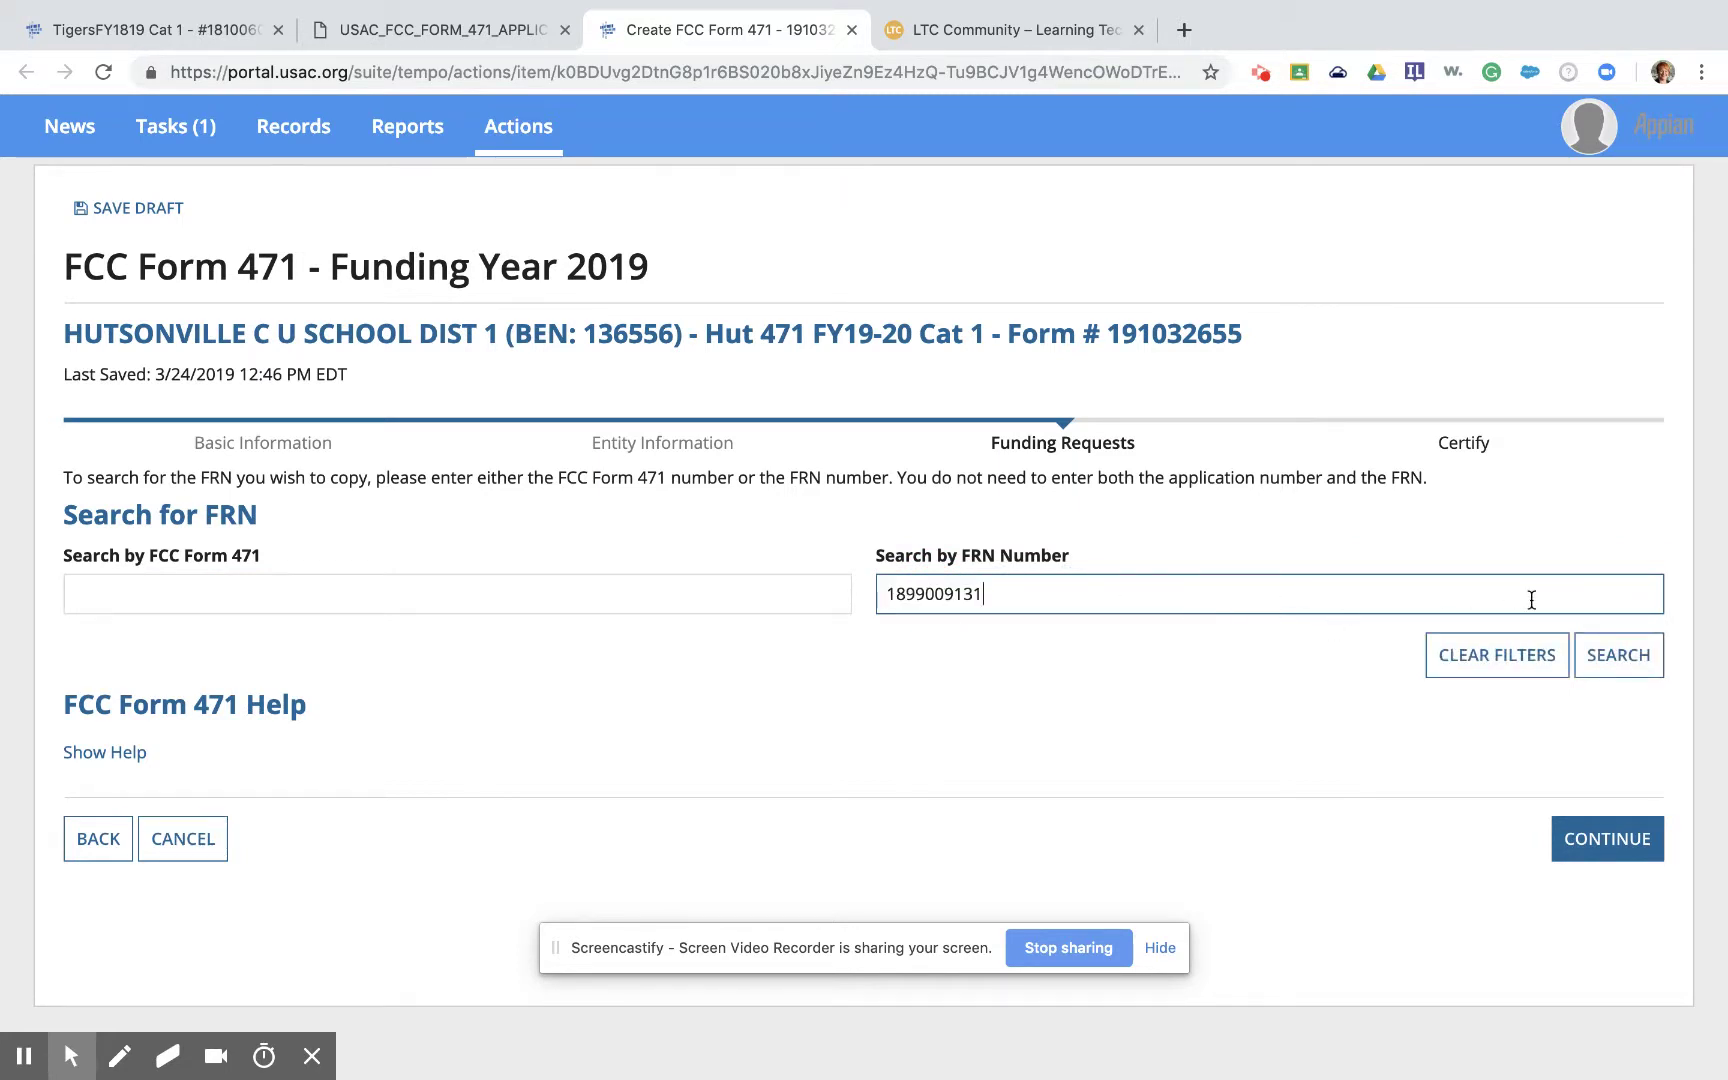
left_click(1612, 660)
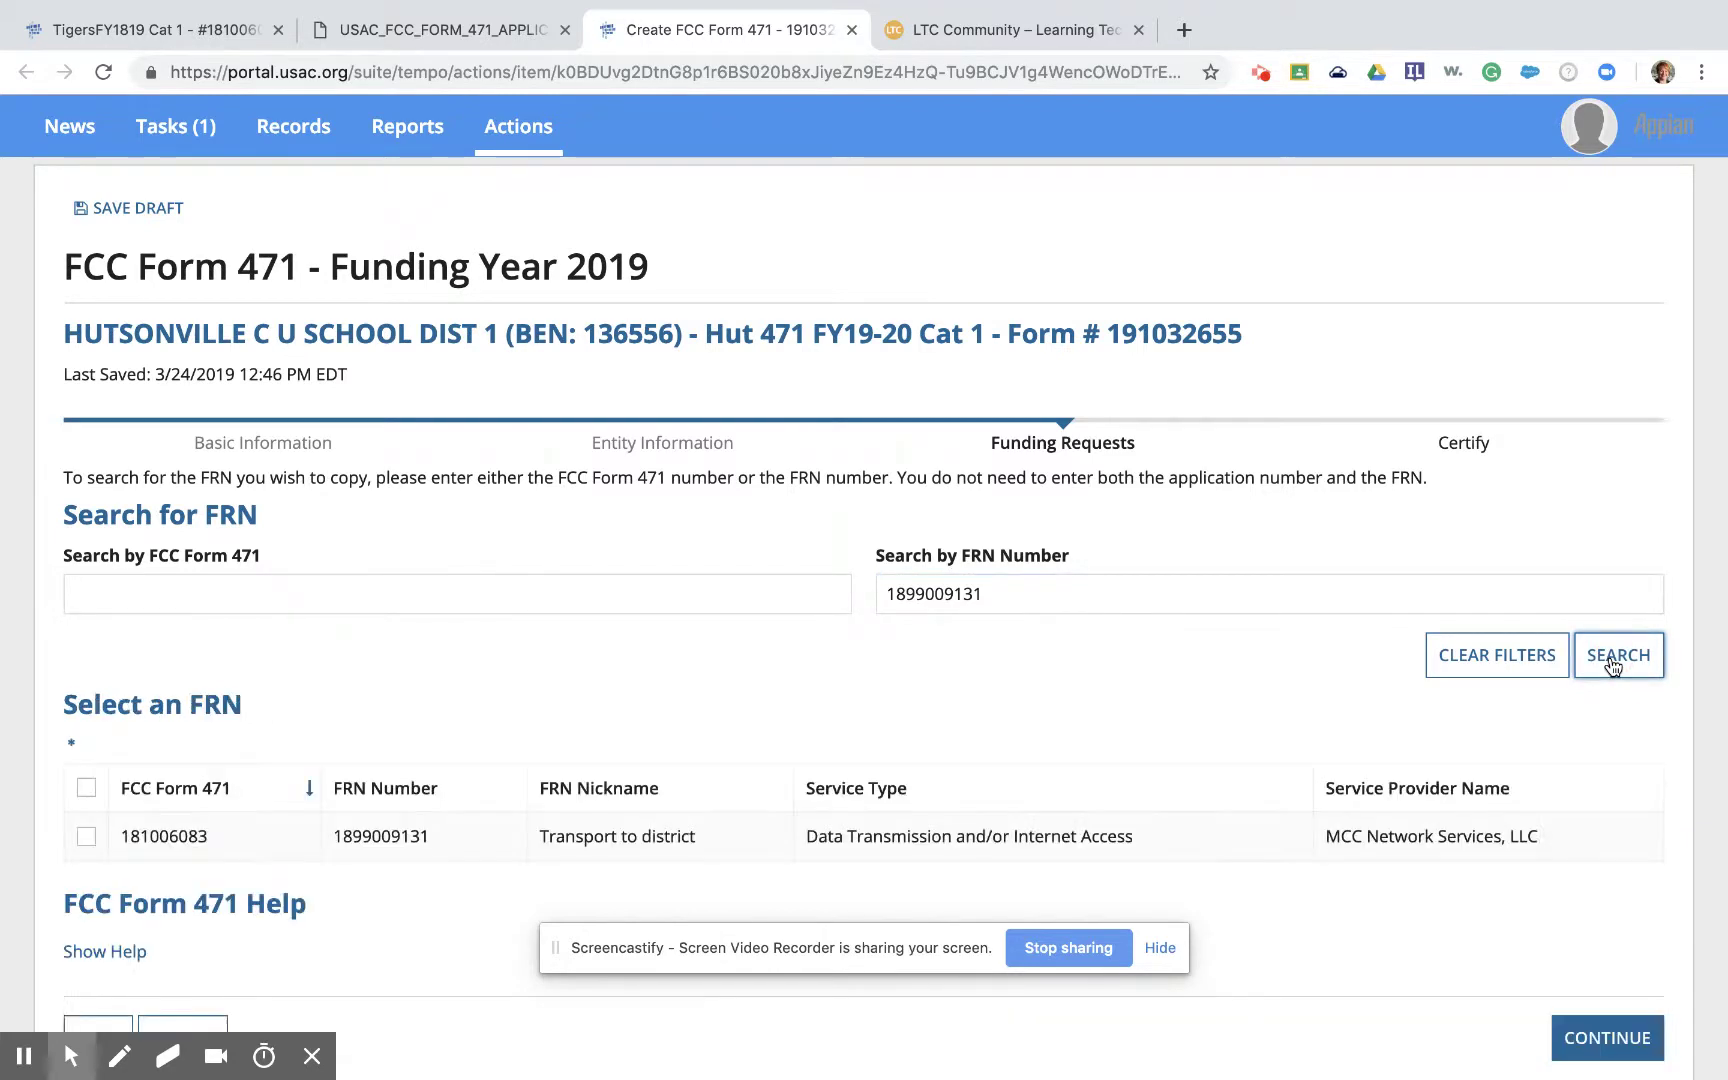
Select the "Transport to district" FRN, confirm copying its data, and continue to the copied funding request once copying finishes
scroll(1058, 701, "down", 2)
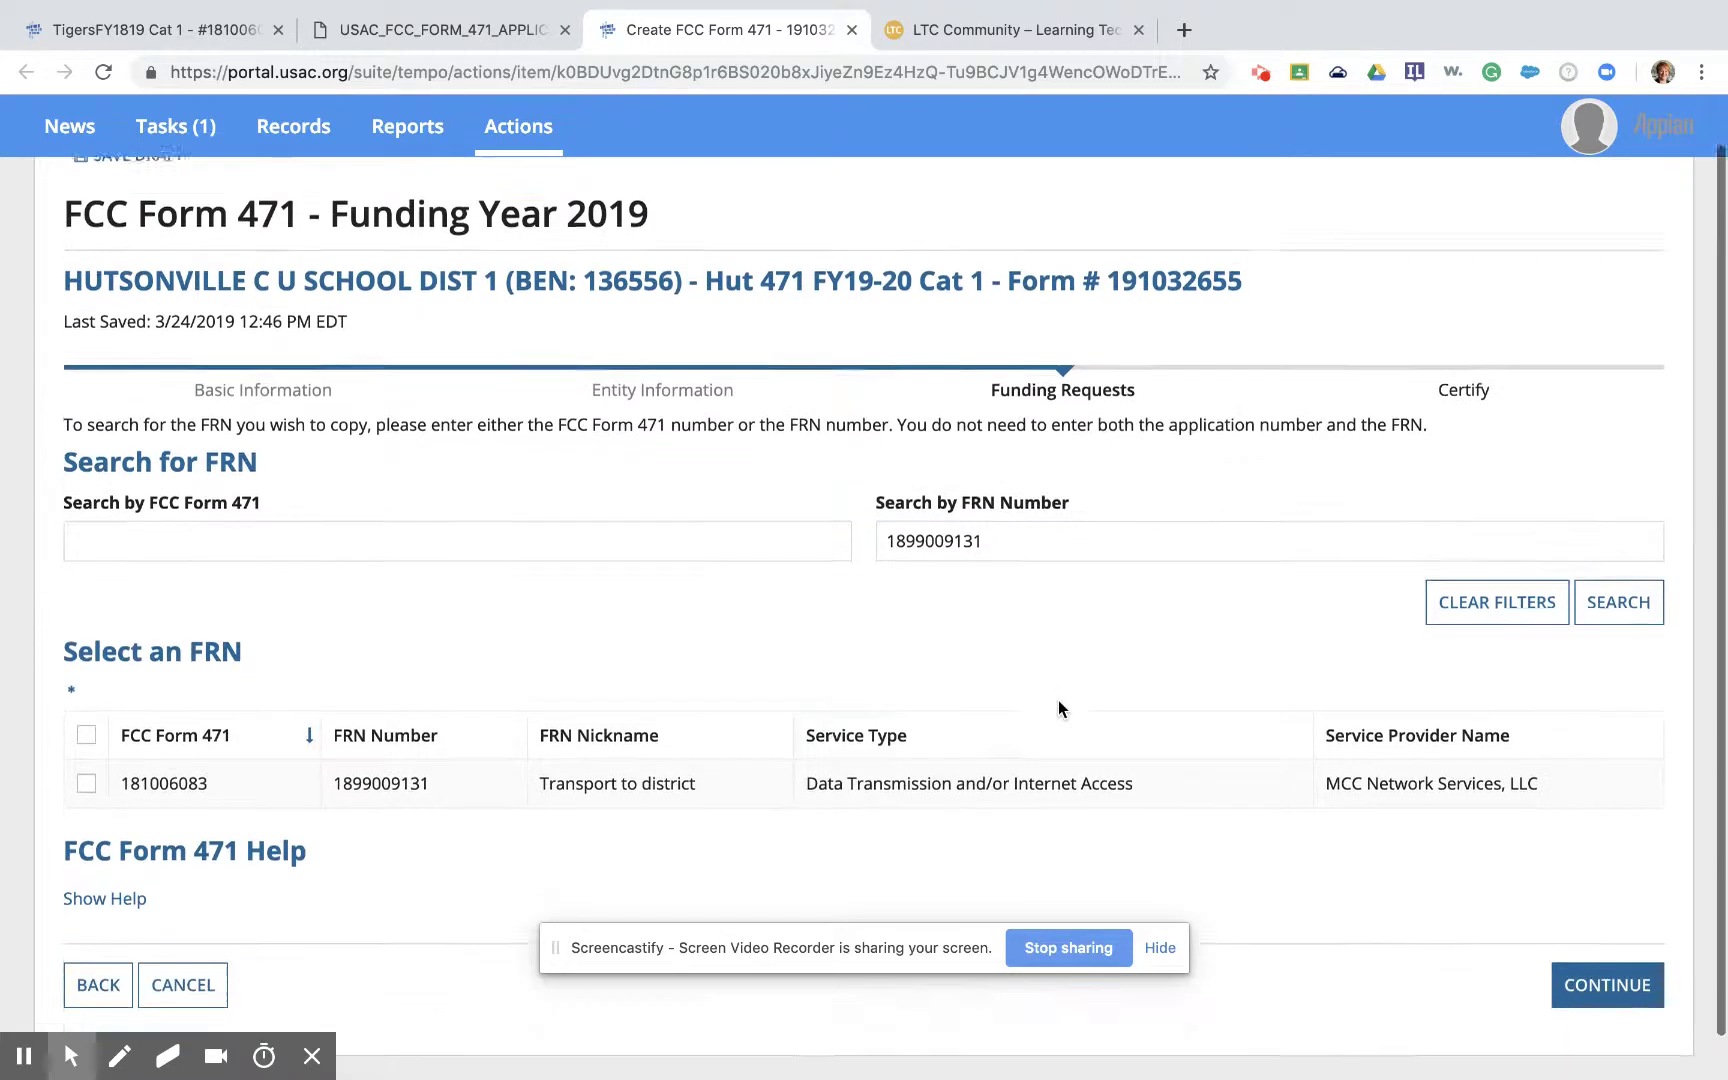
left_click(86, 748)
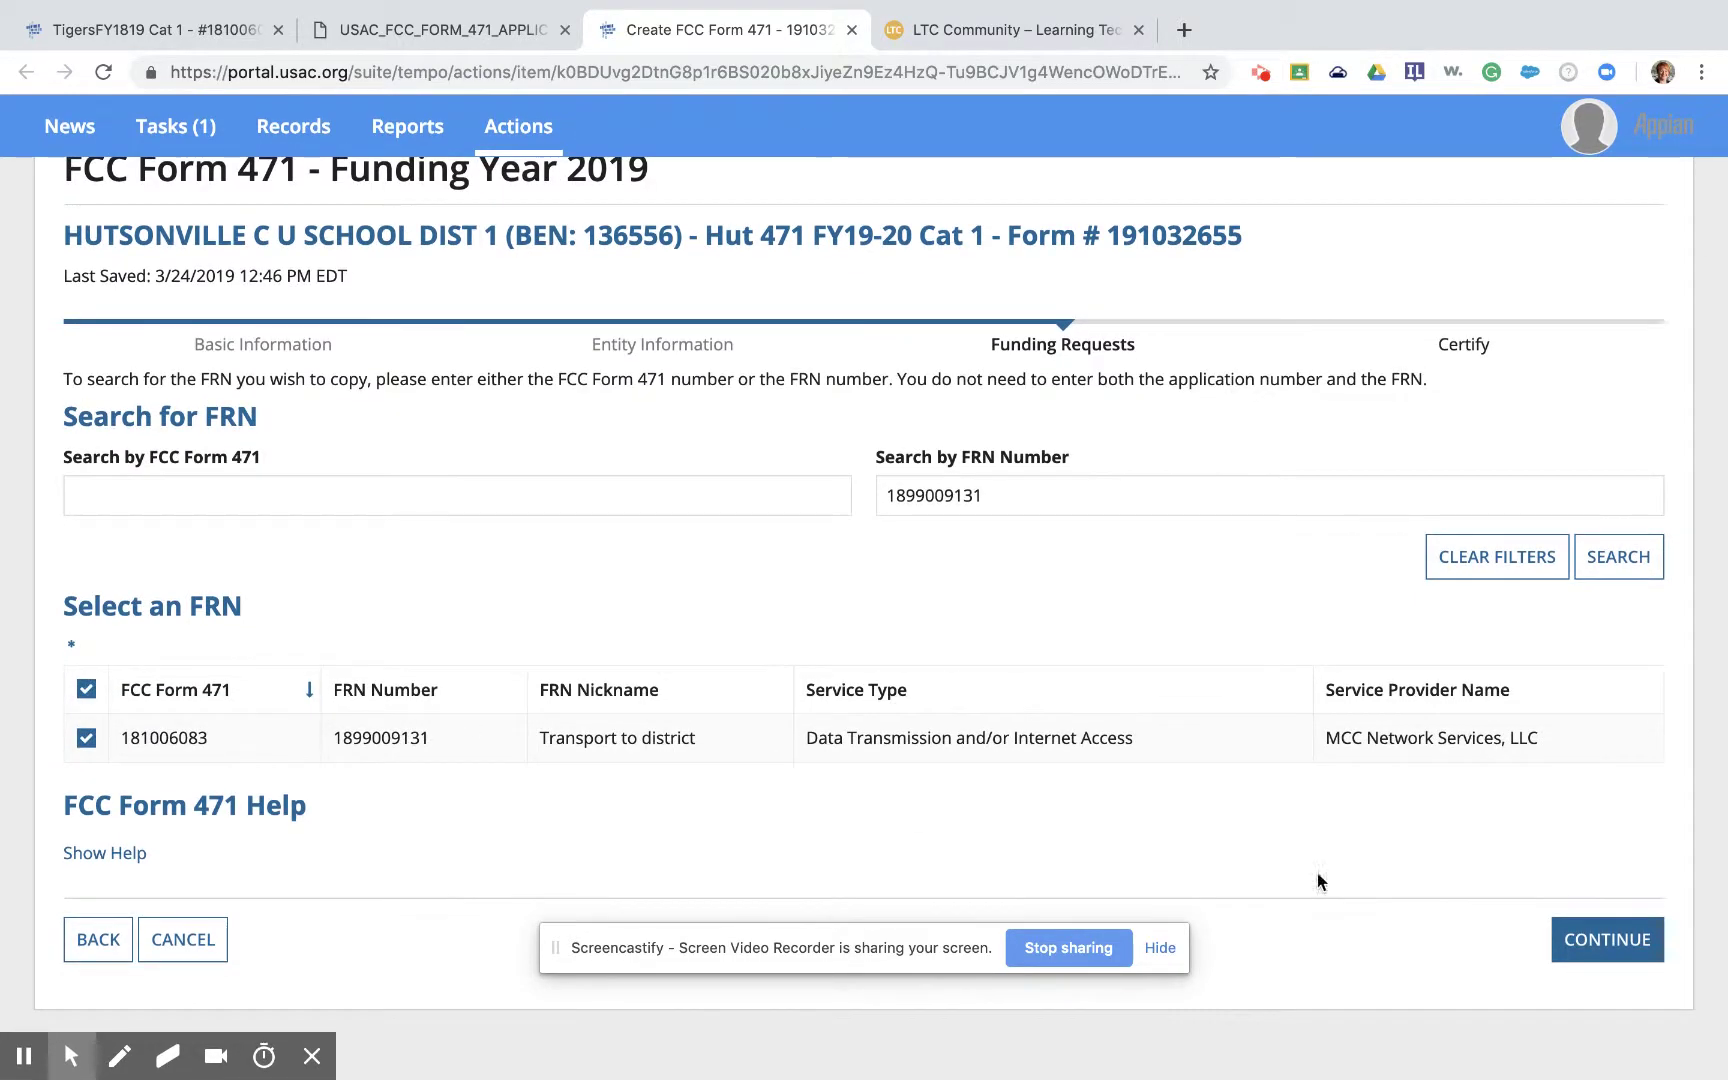
left_click(1587, 947)
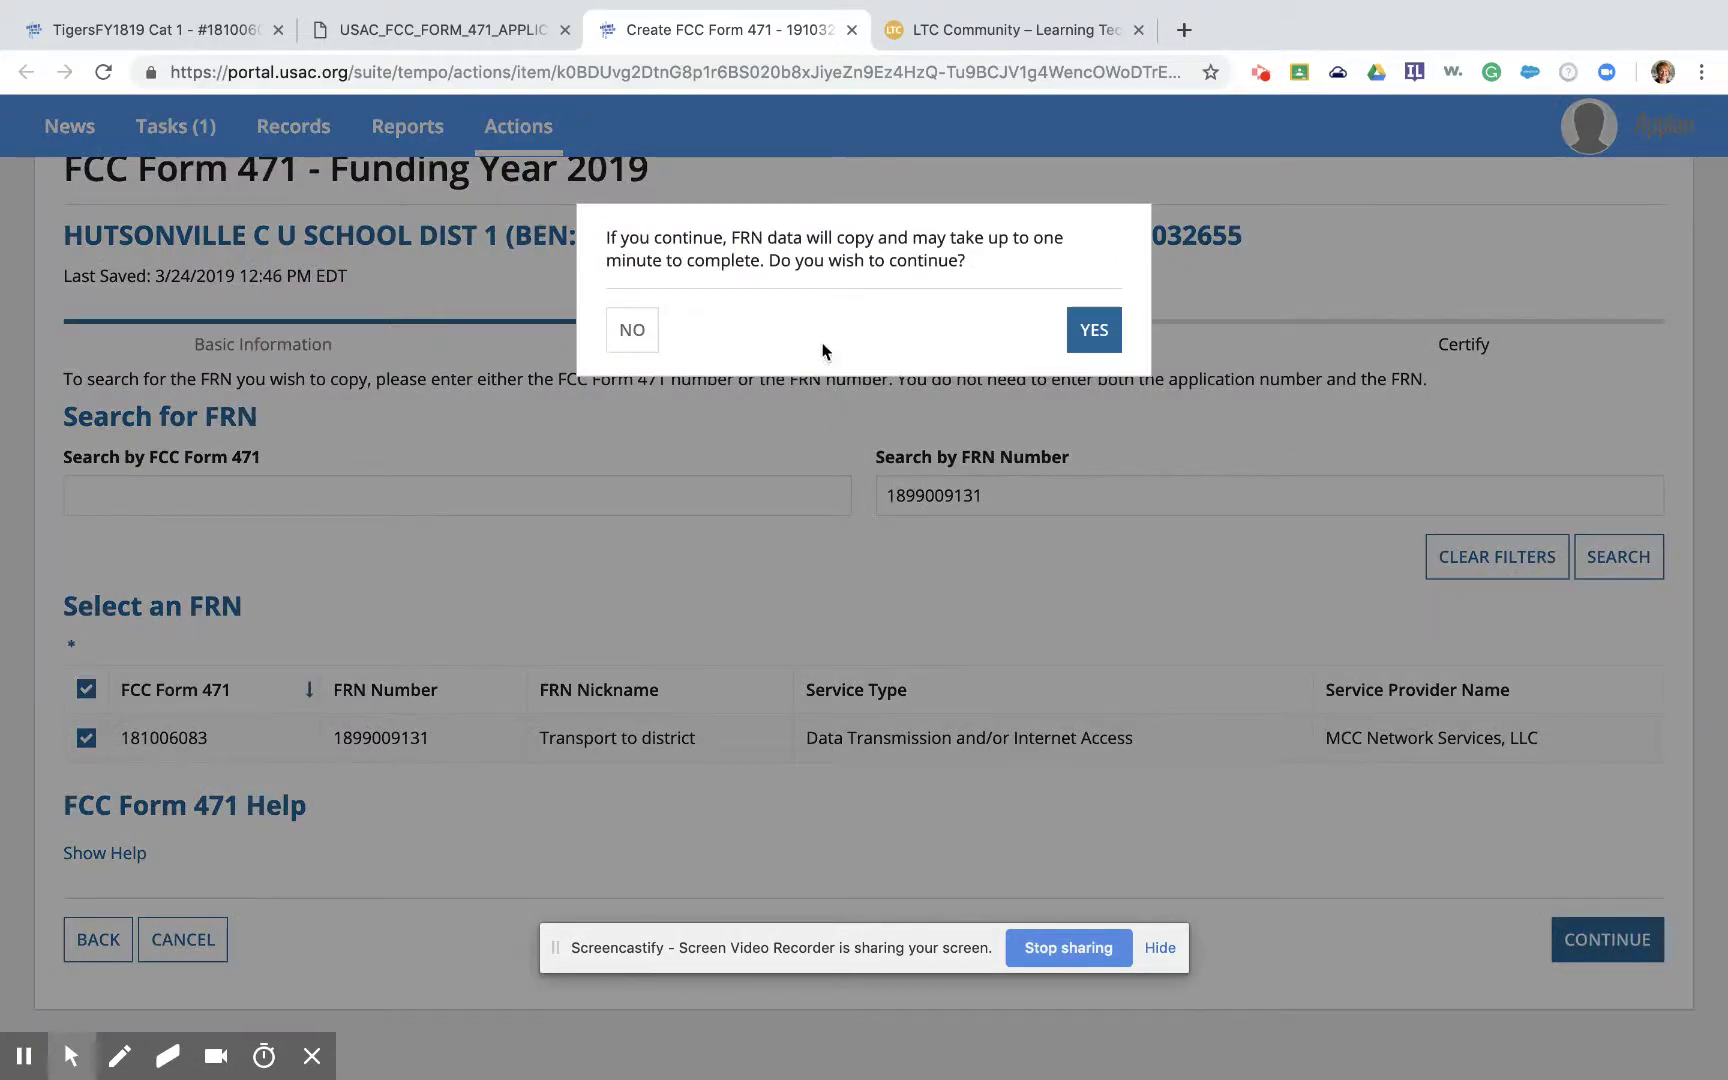
left_click(1096, 333)
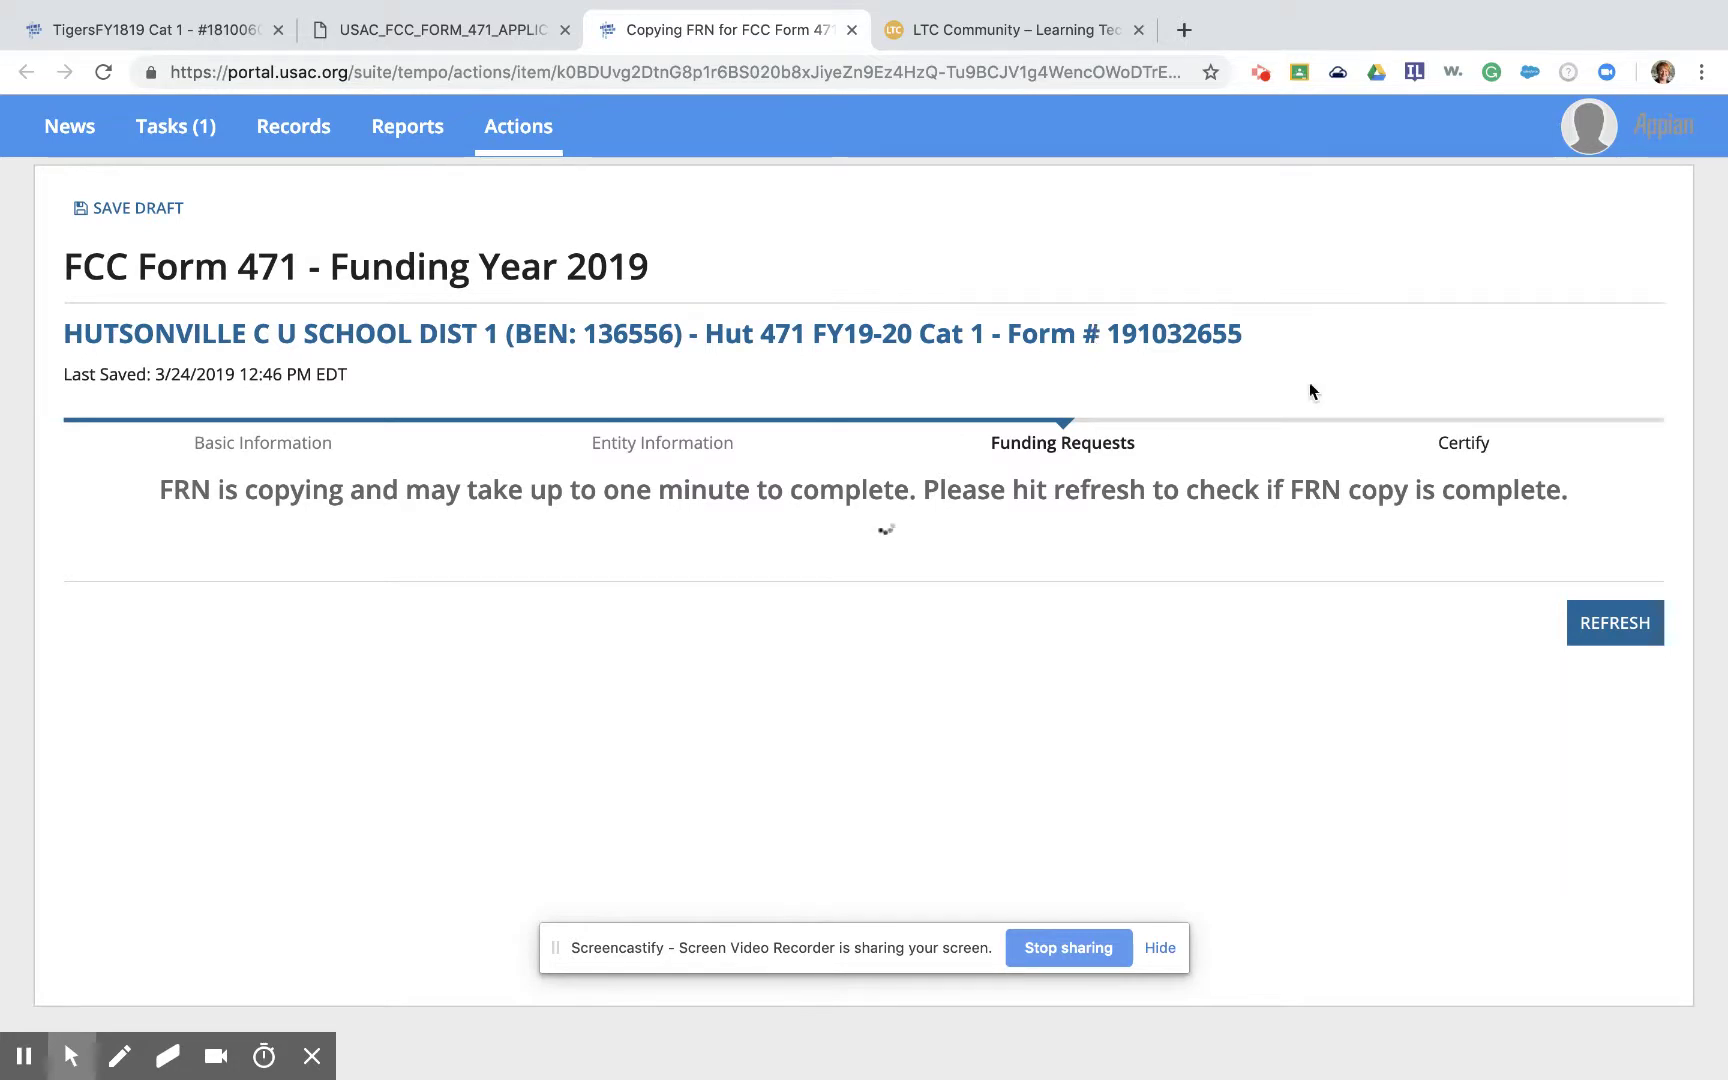
left_click(1646, 620)
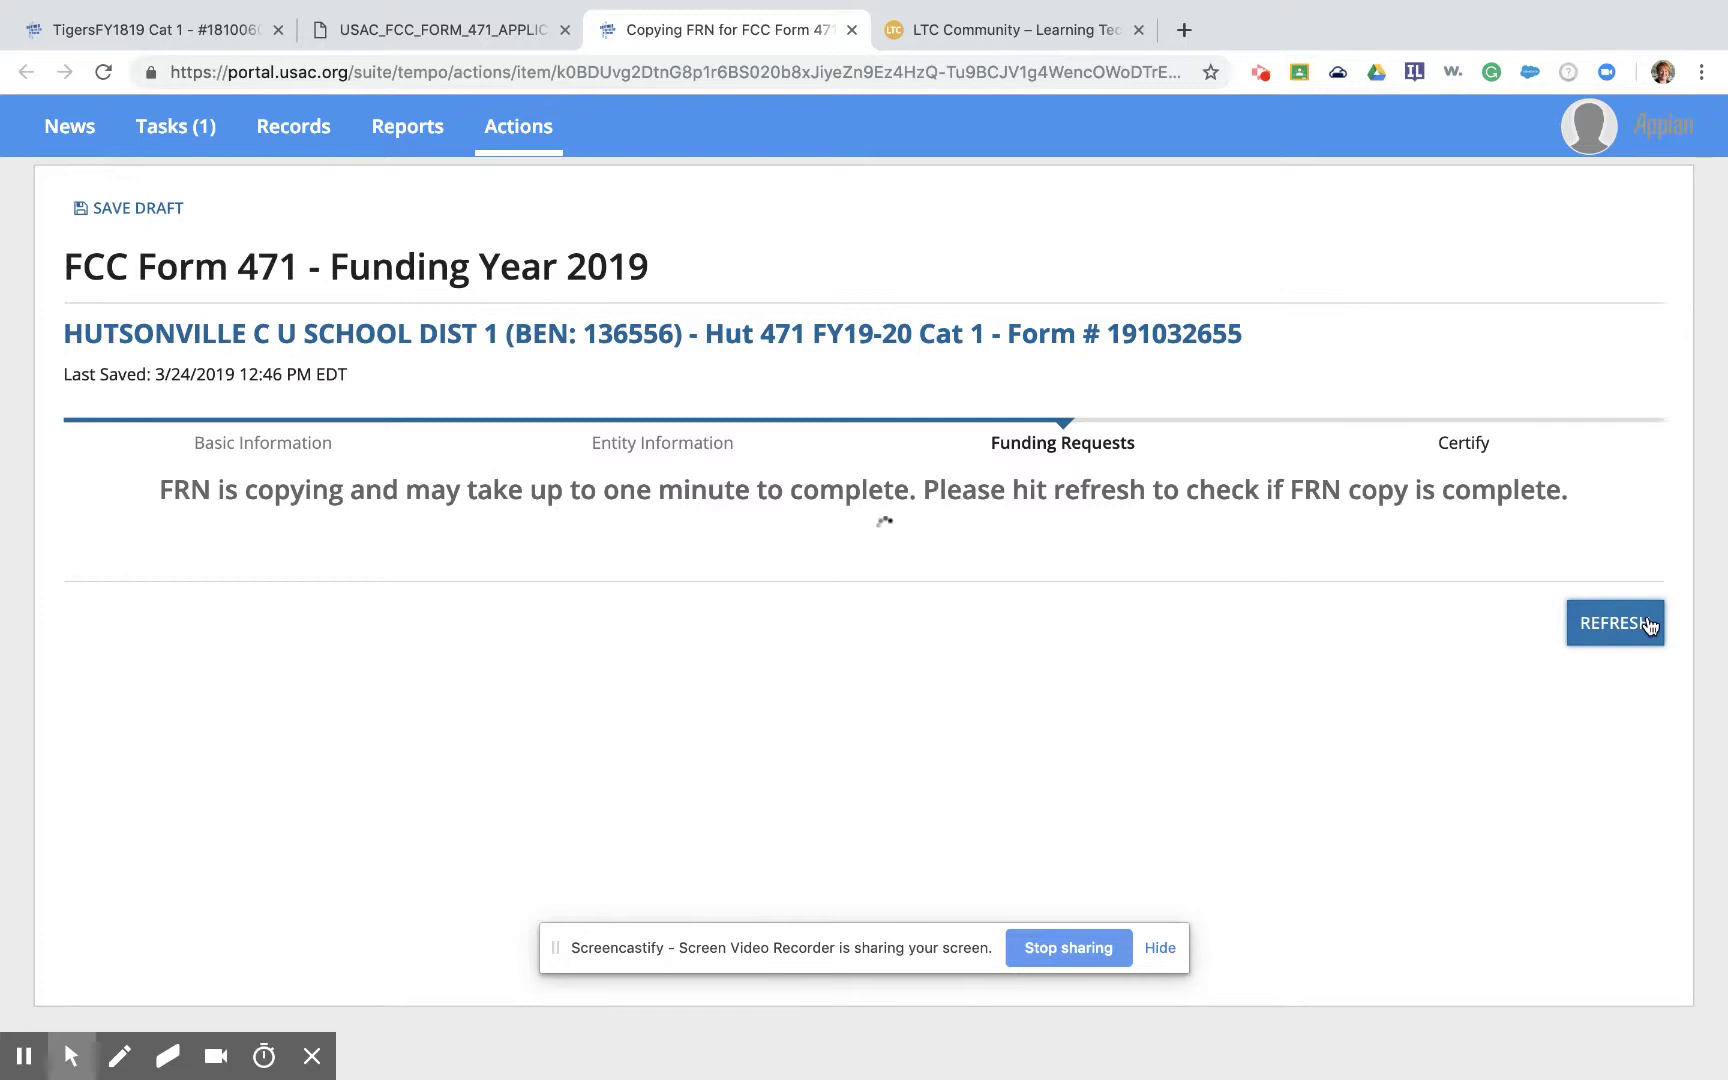
left_click(1648, 624)
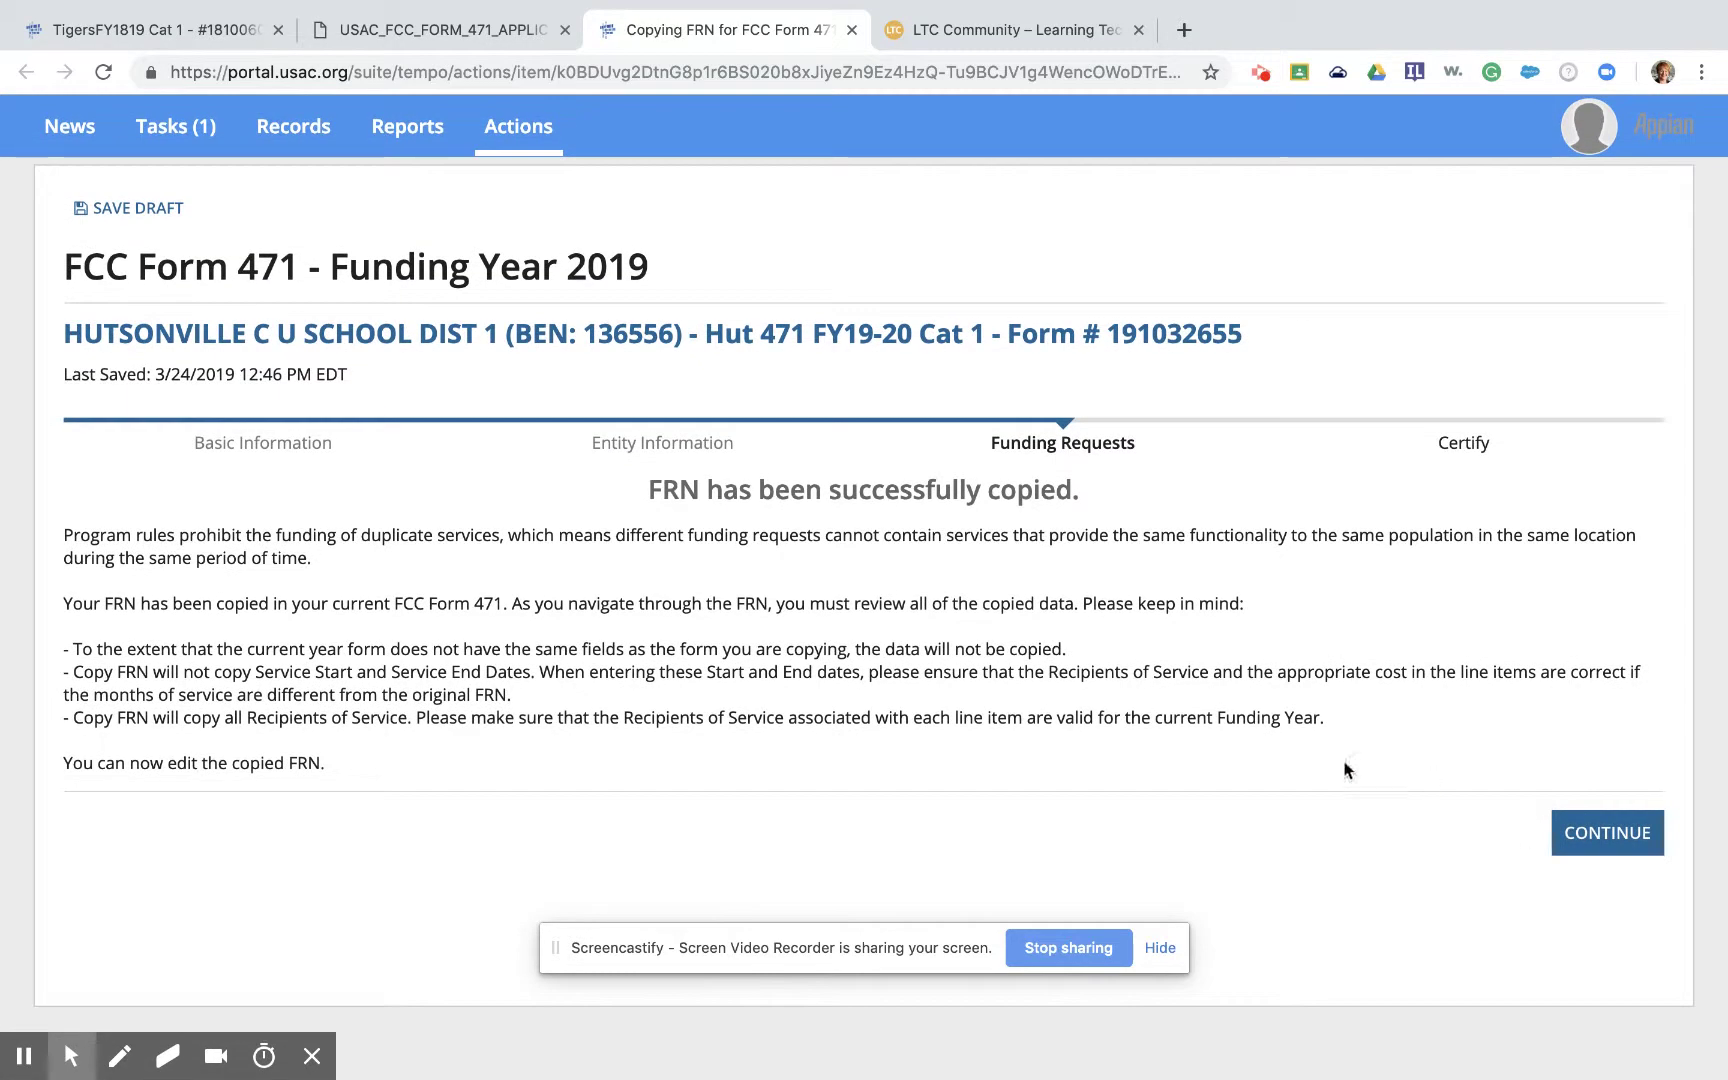
left_click(1590, 838)
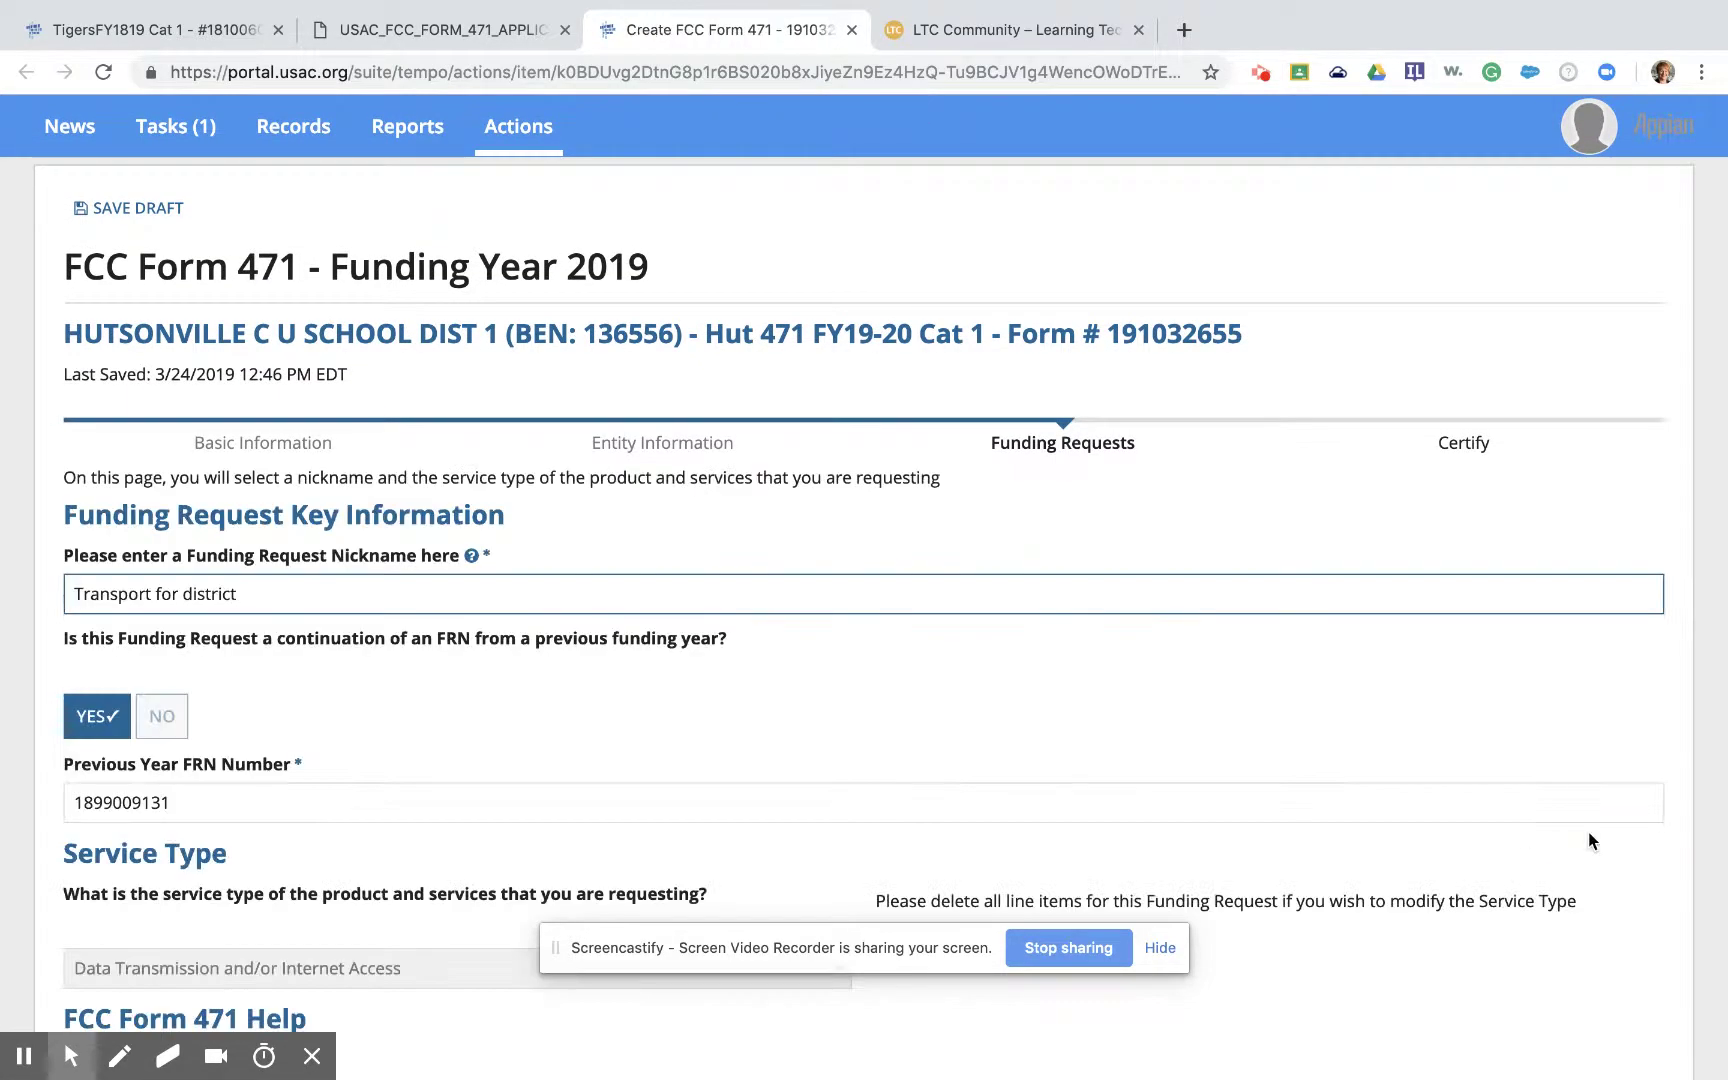
Accept the copied key information and the Contract purchasing type, continuing to the contract association page
scroll(1094, 720, "down", 3)
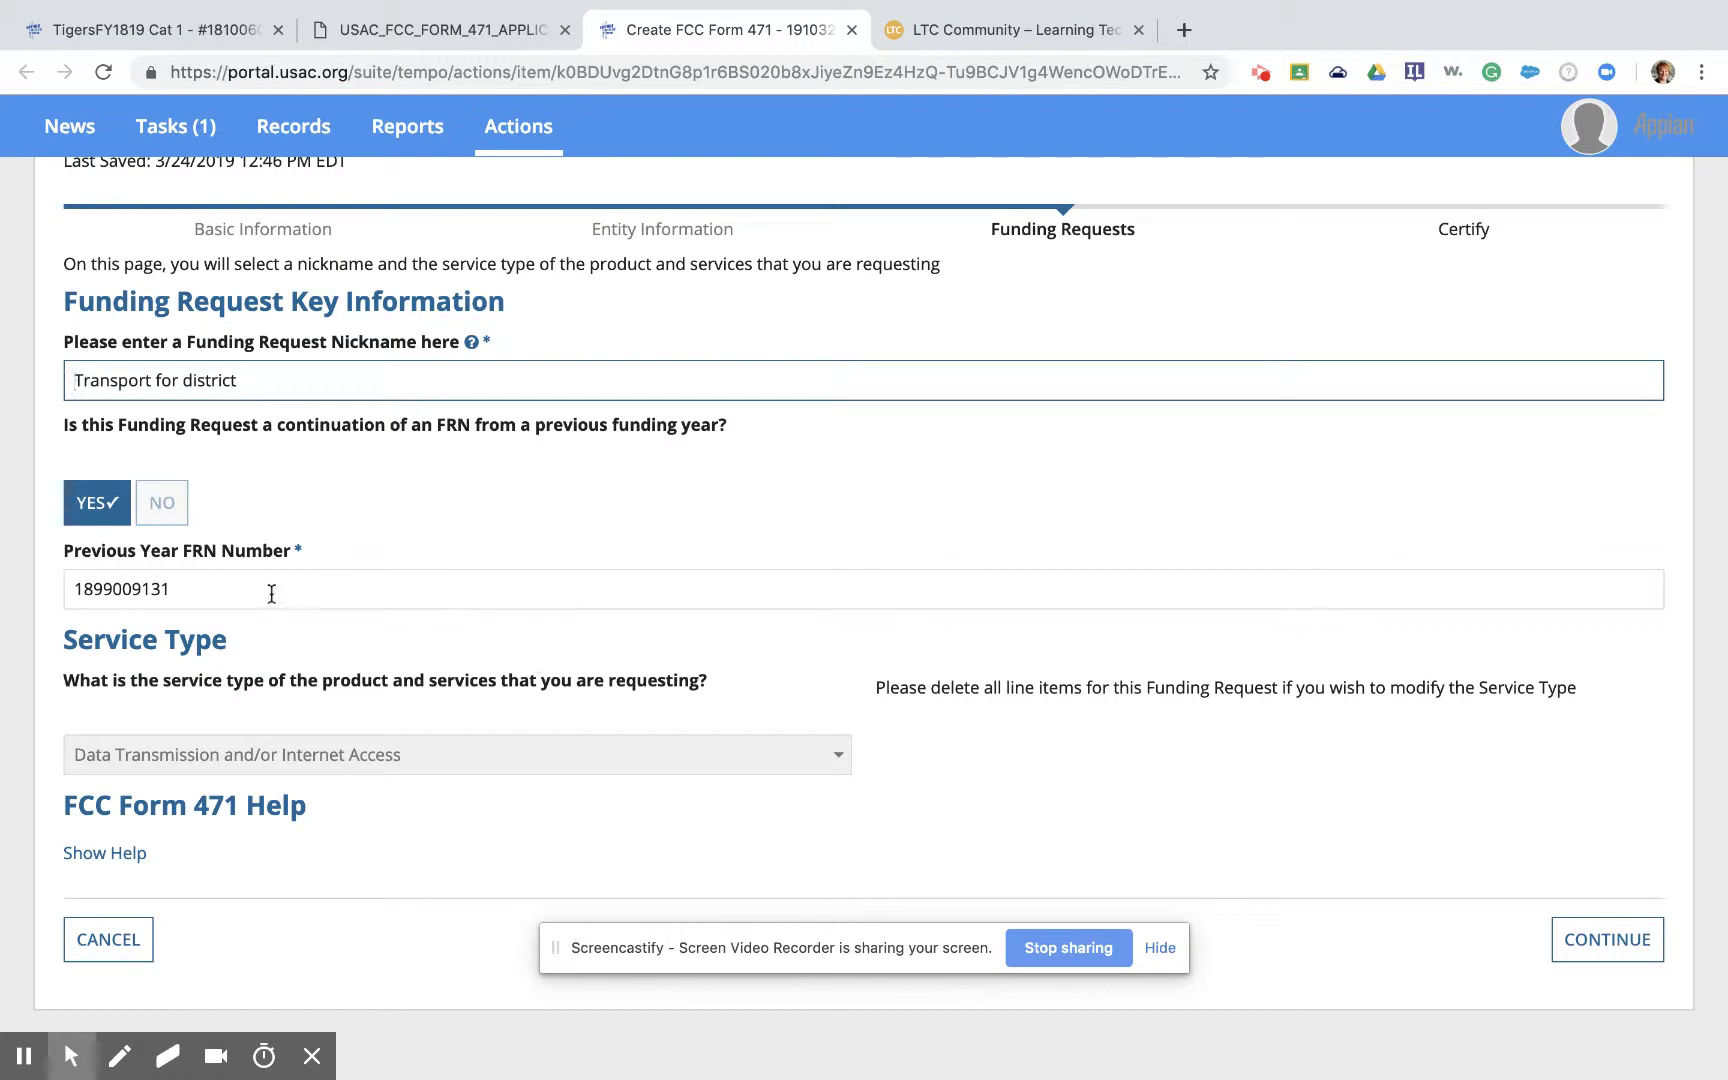
left_click(1614, 944)
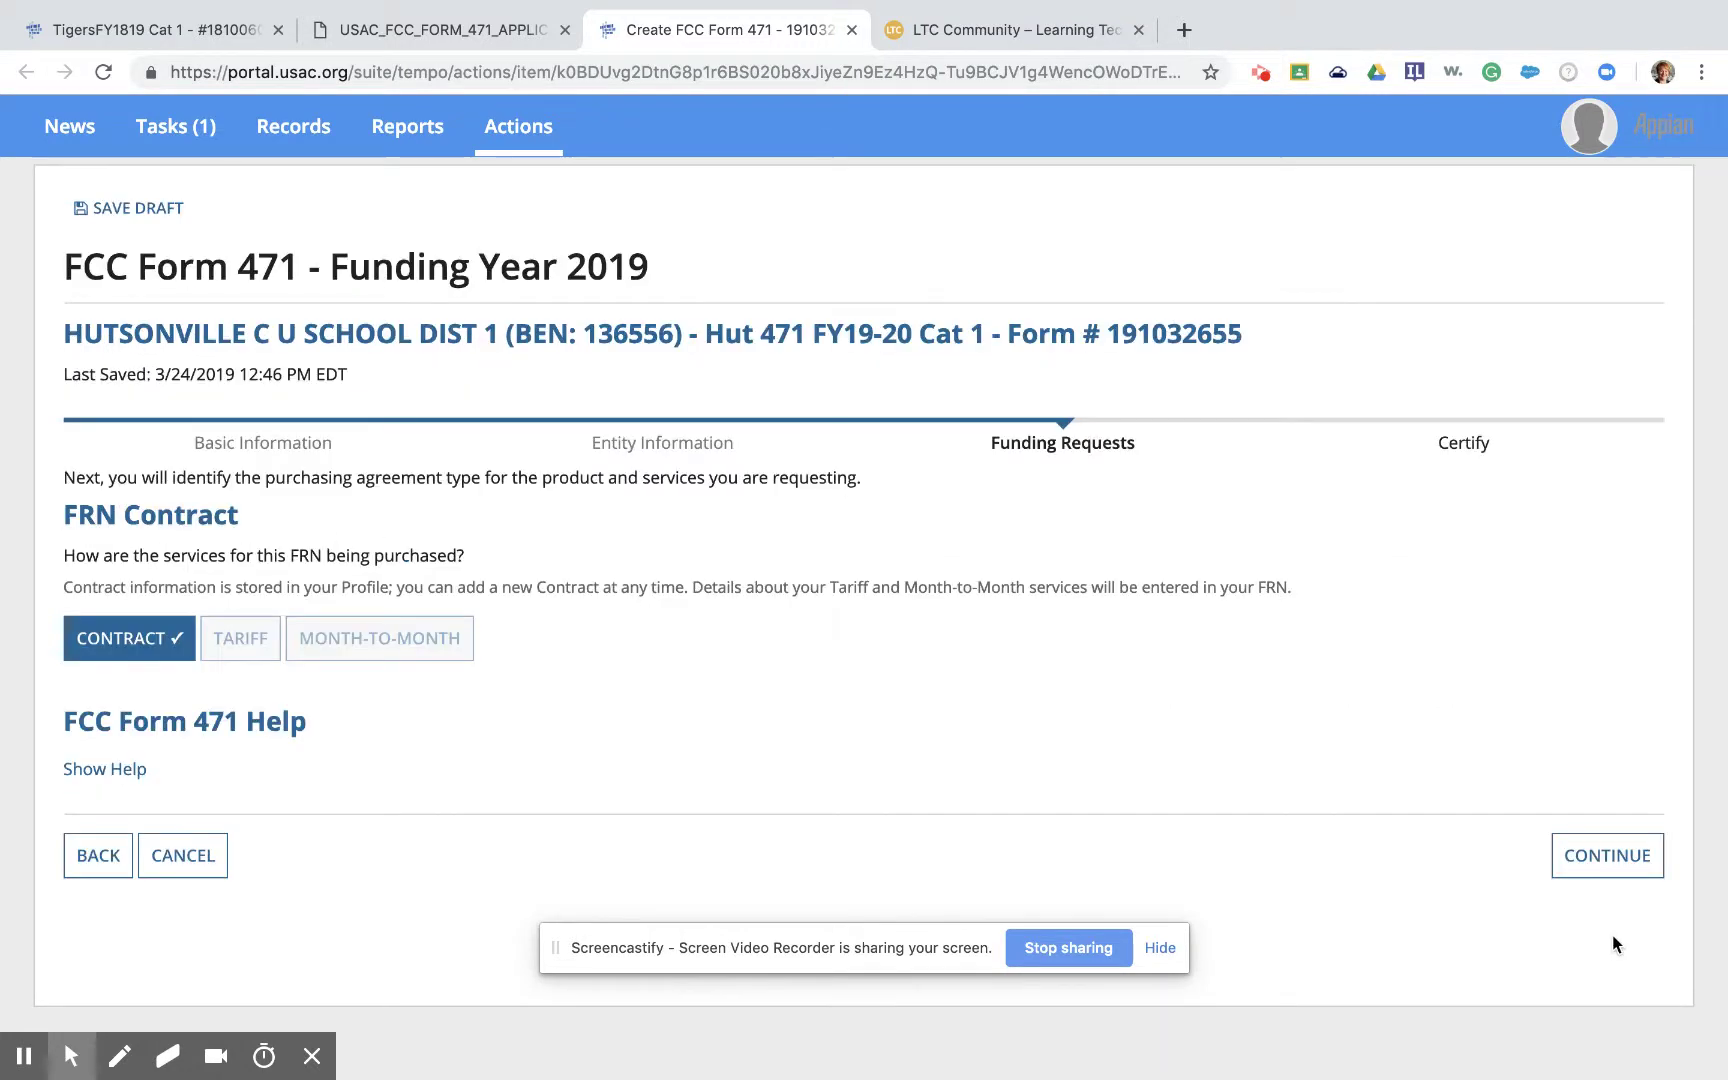
left_click(1594, 876)
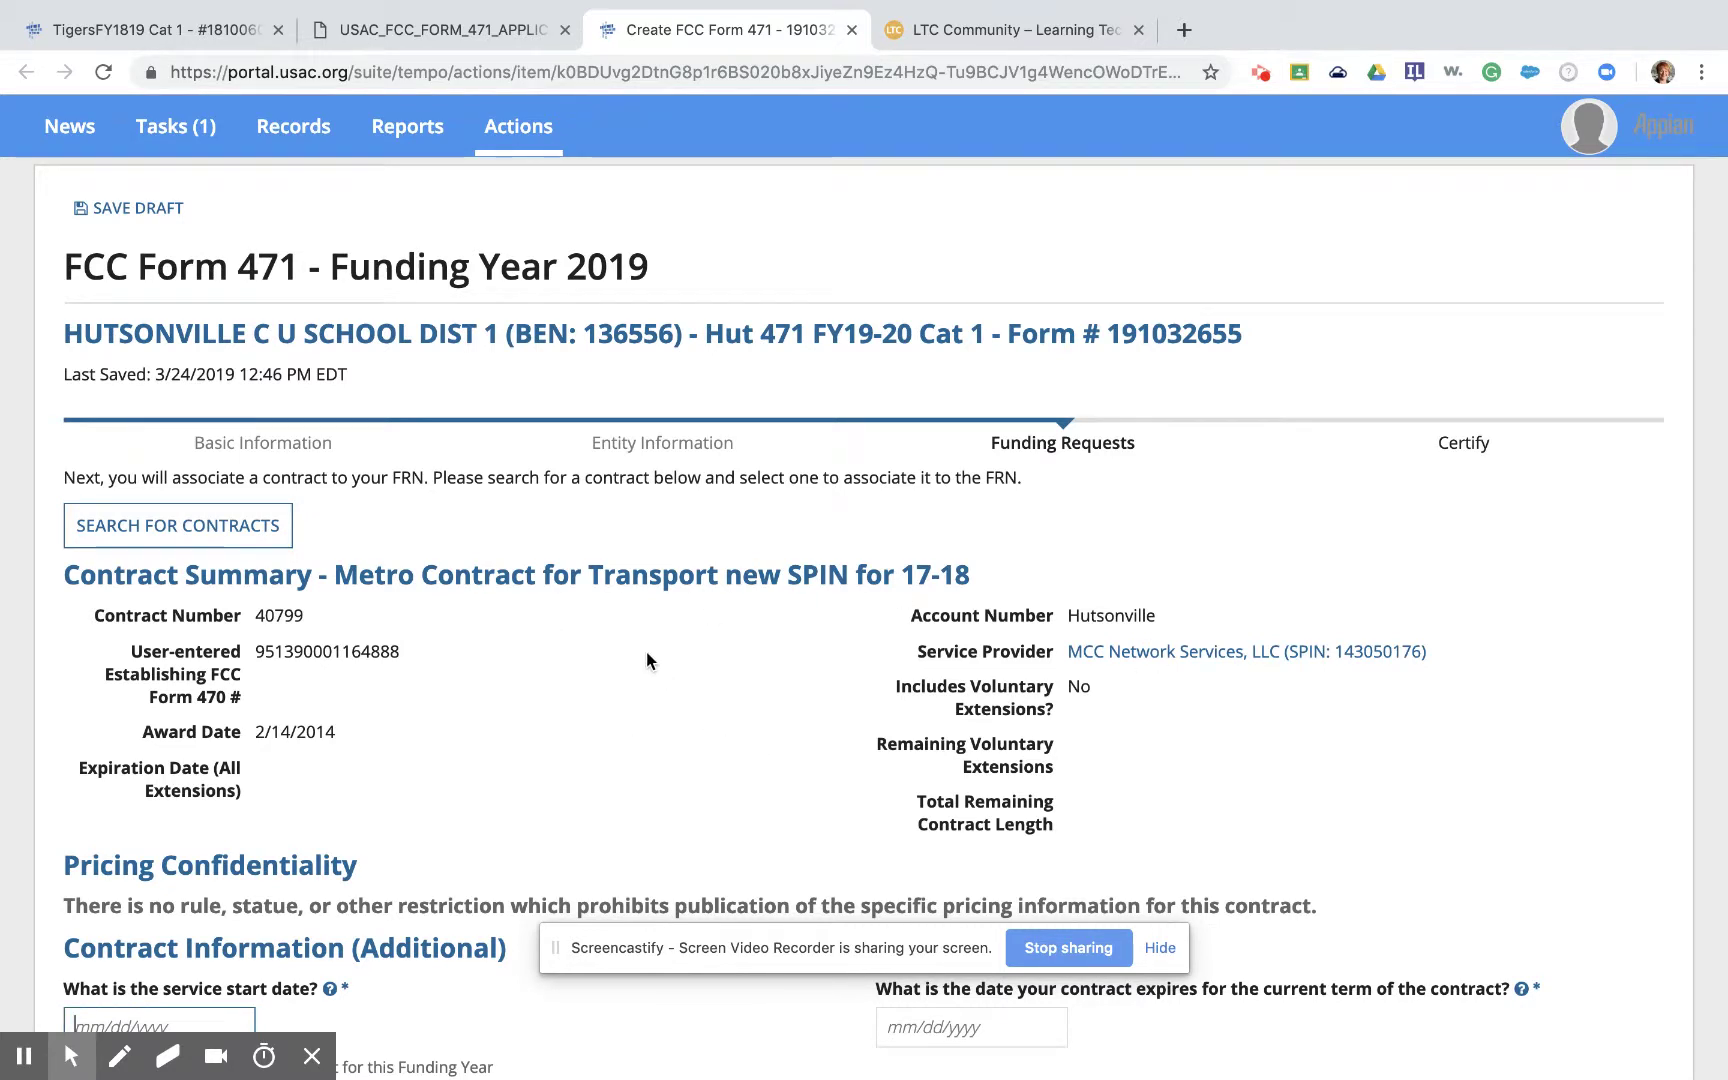
Set the service start date to 07/01/2019 and the contract expiration date to 06/30/2020, then continue from the contract page
scroll(647, 655, "down", 3)
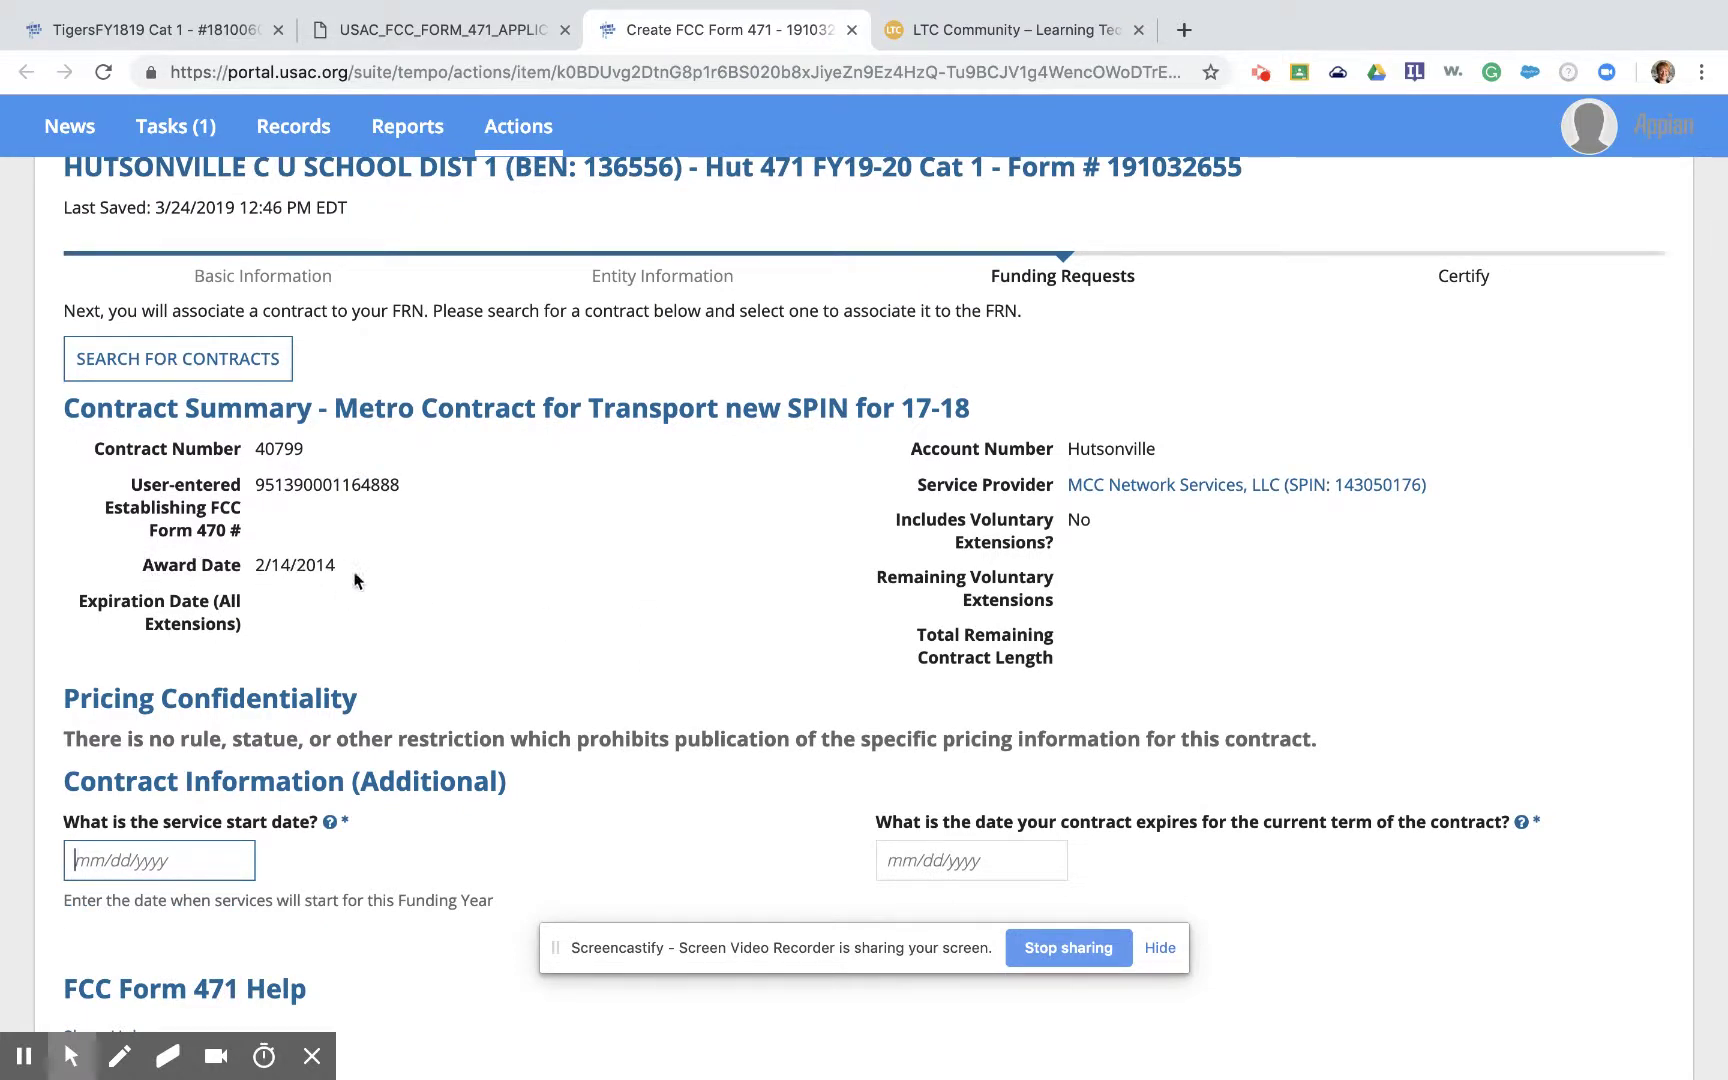
scroll(361, 581, "down", 1)
scroll(361, 581, "down", 4)
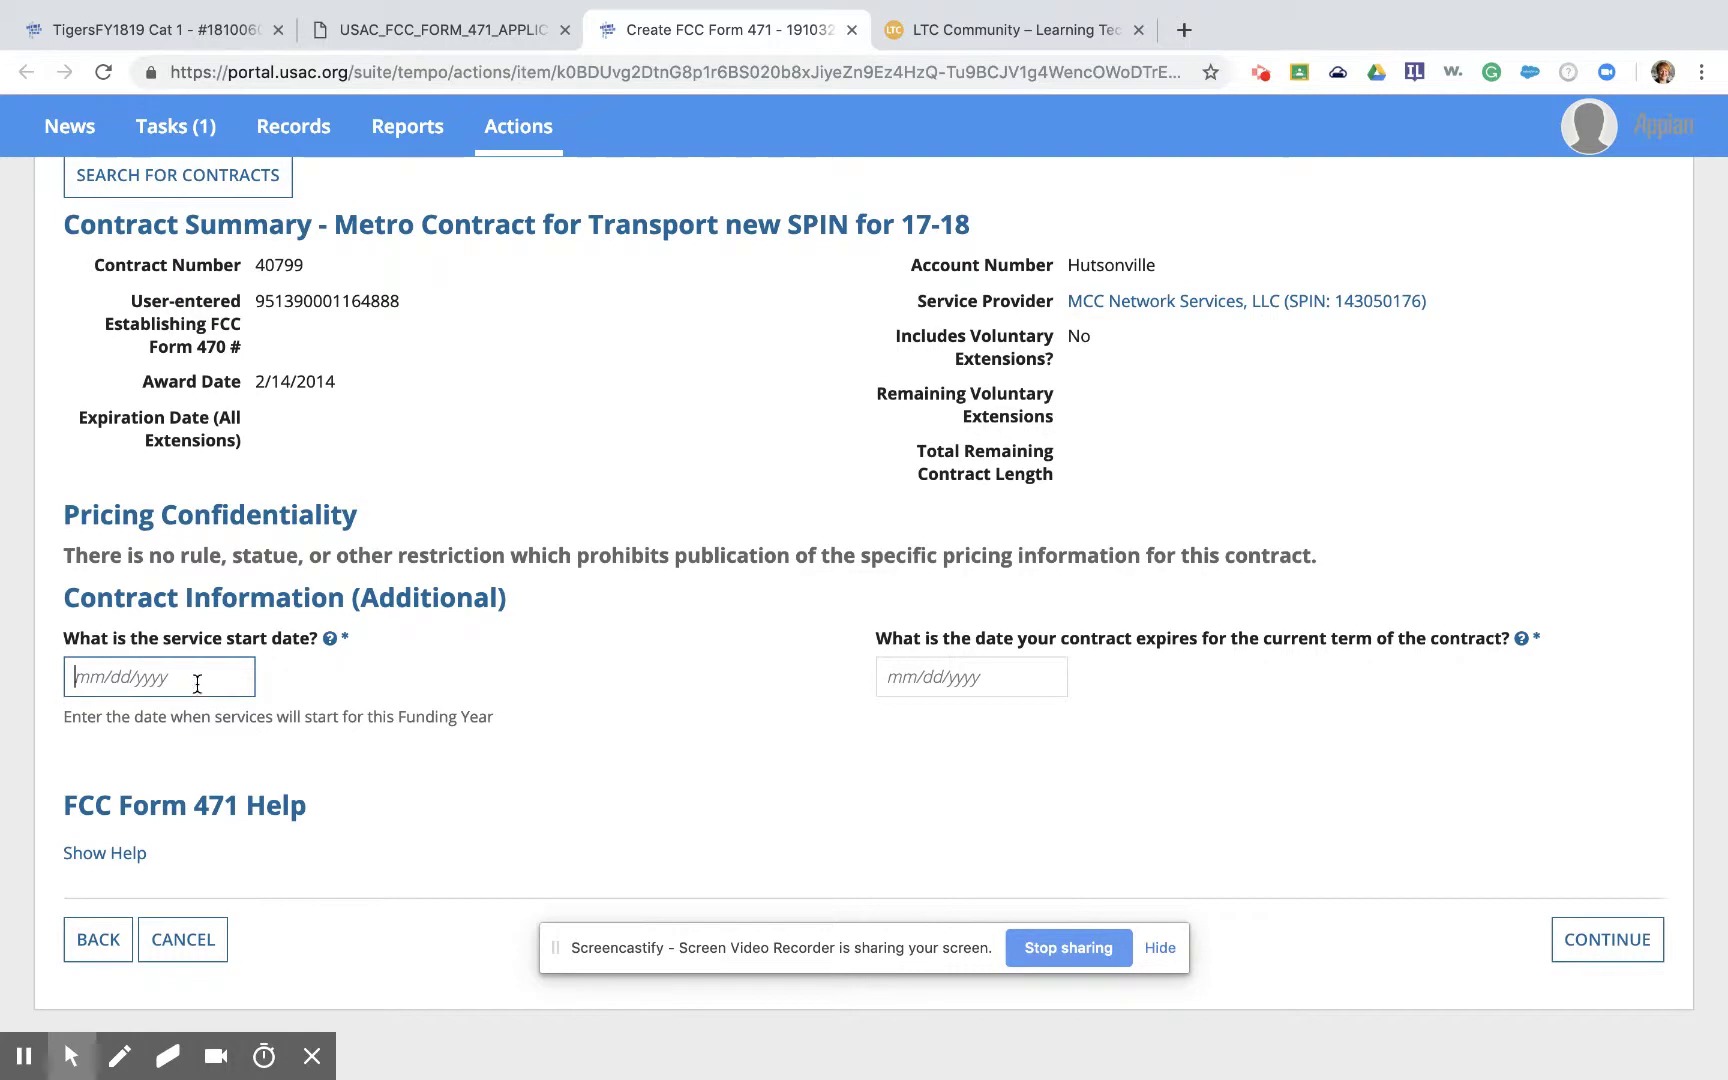
left_click(197, 684)
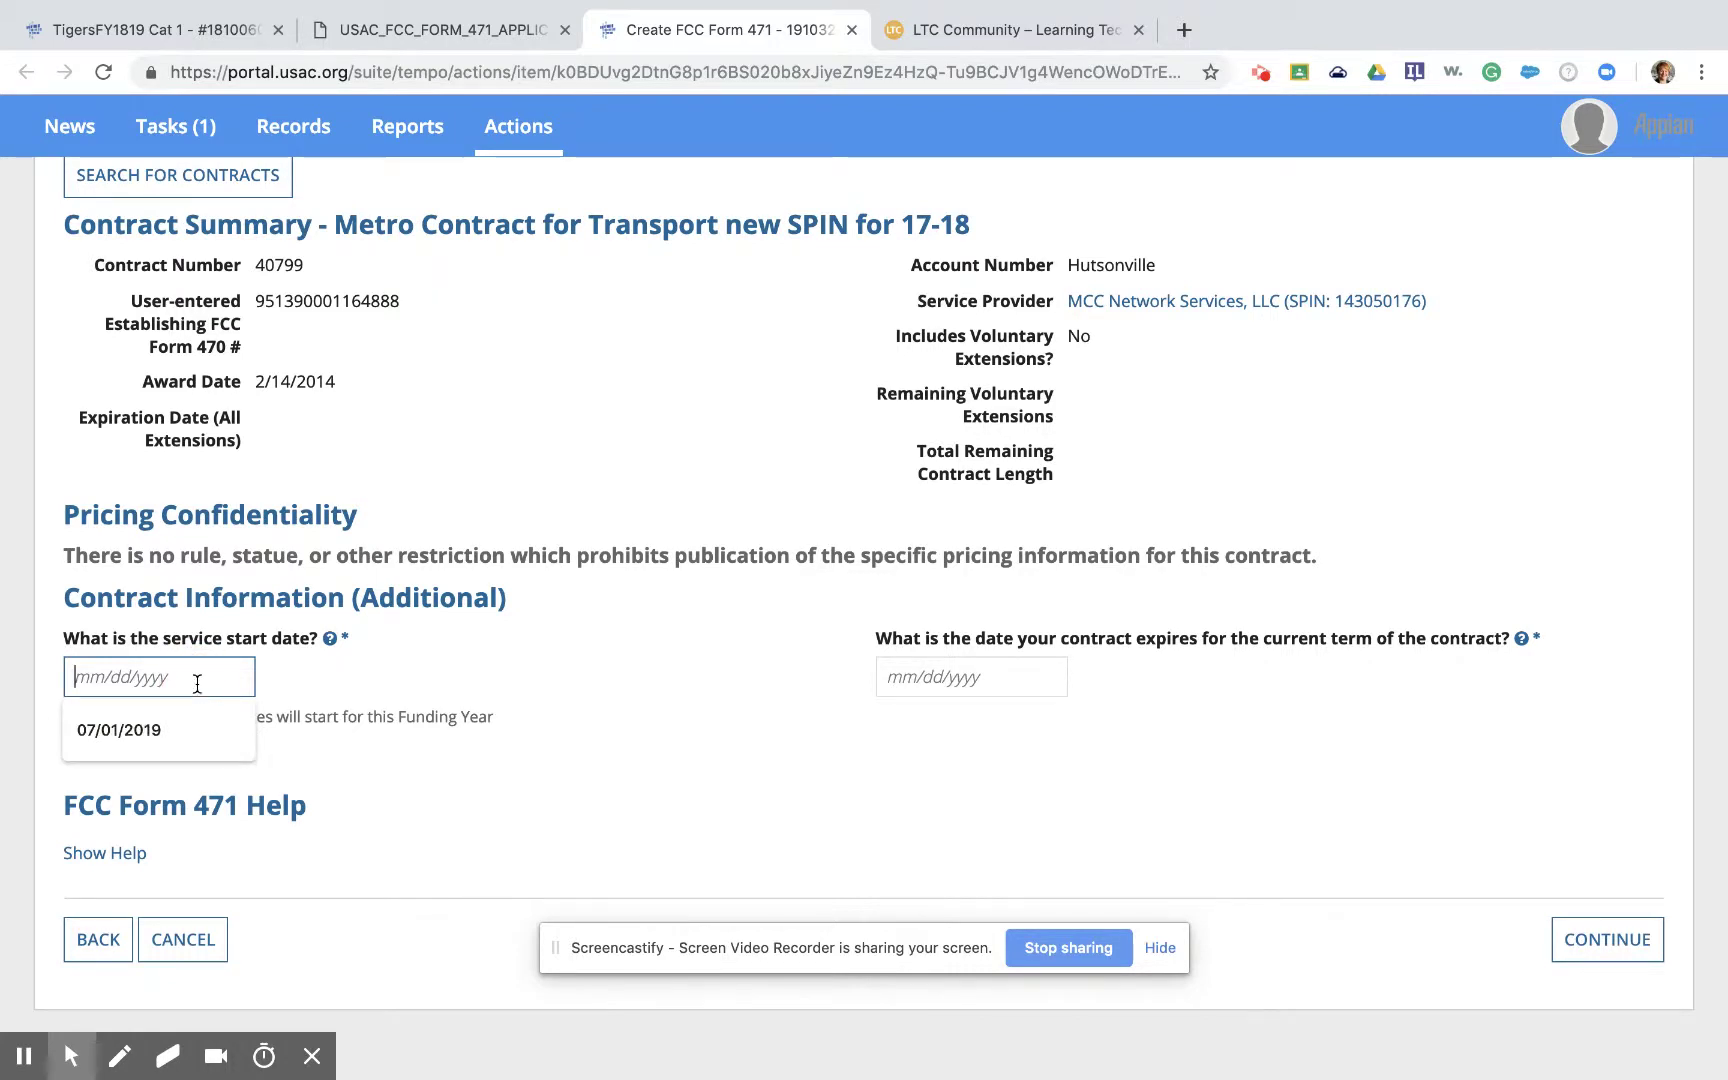
left_click(182, 733)
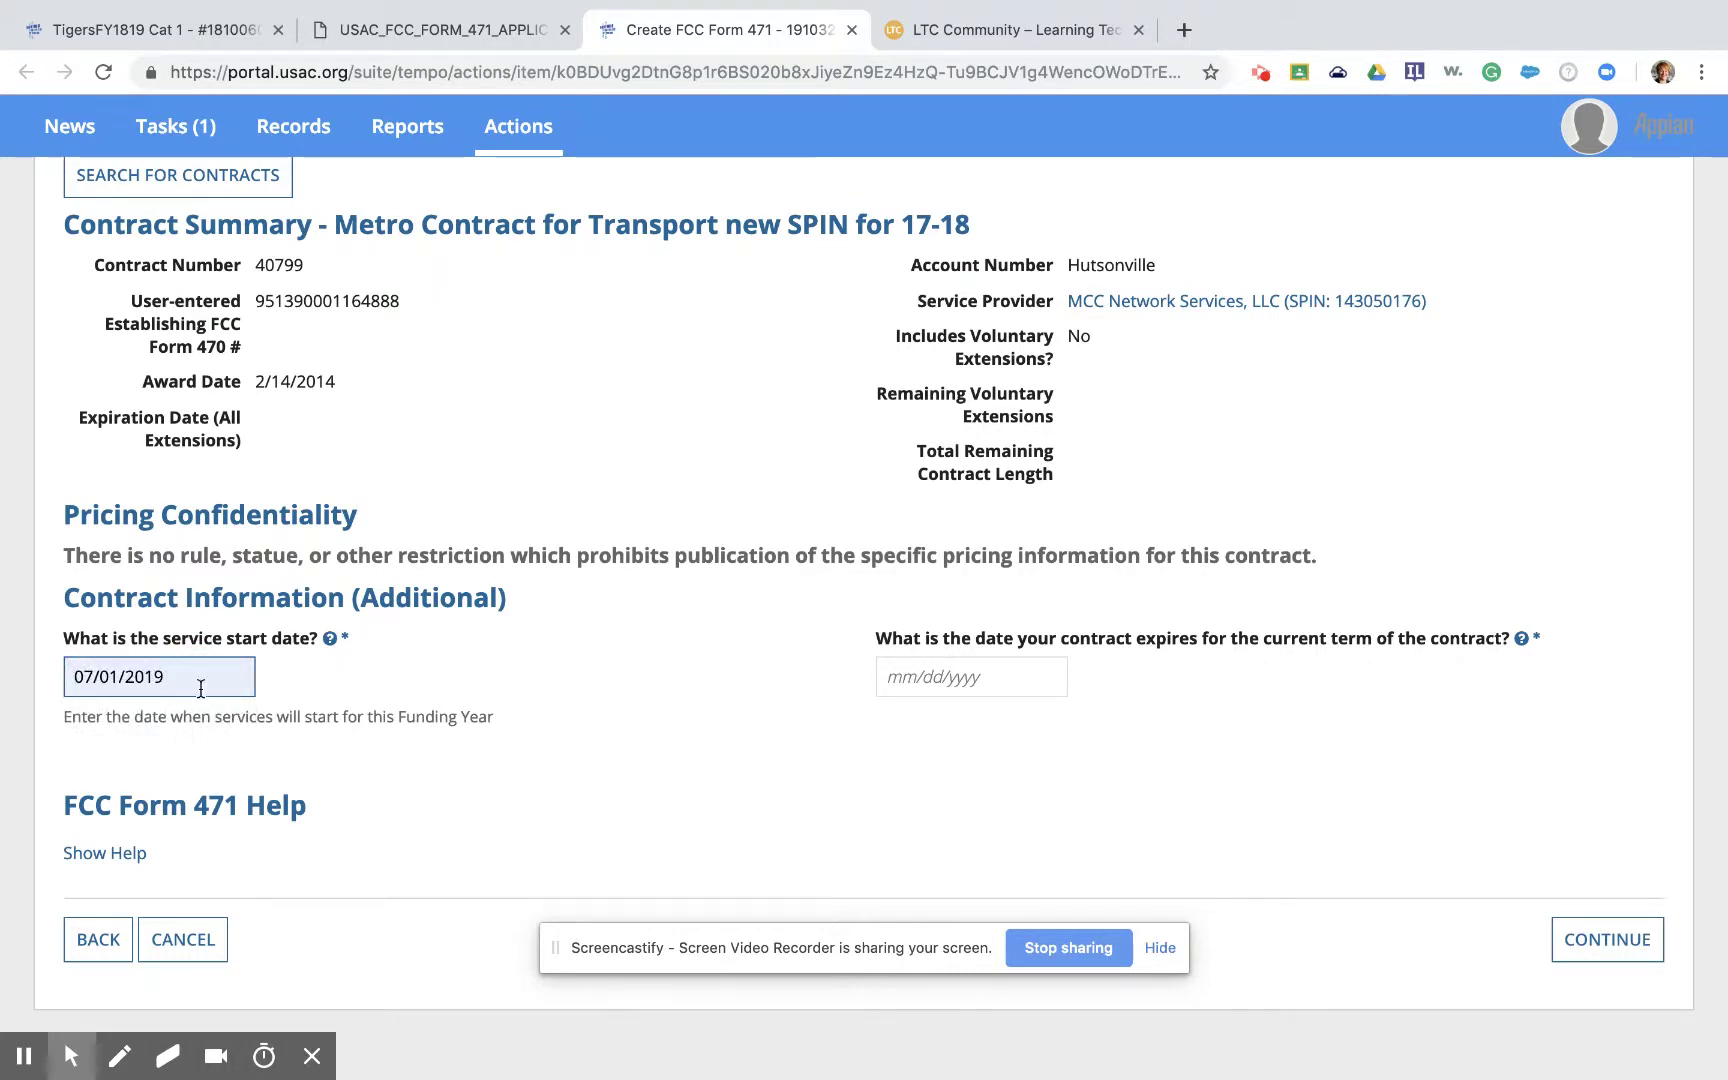
left_click(288, 682)
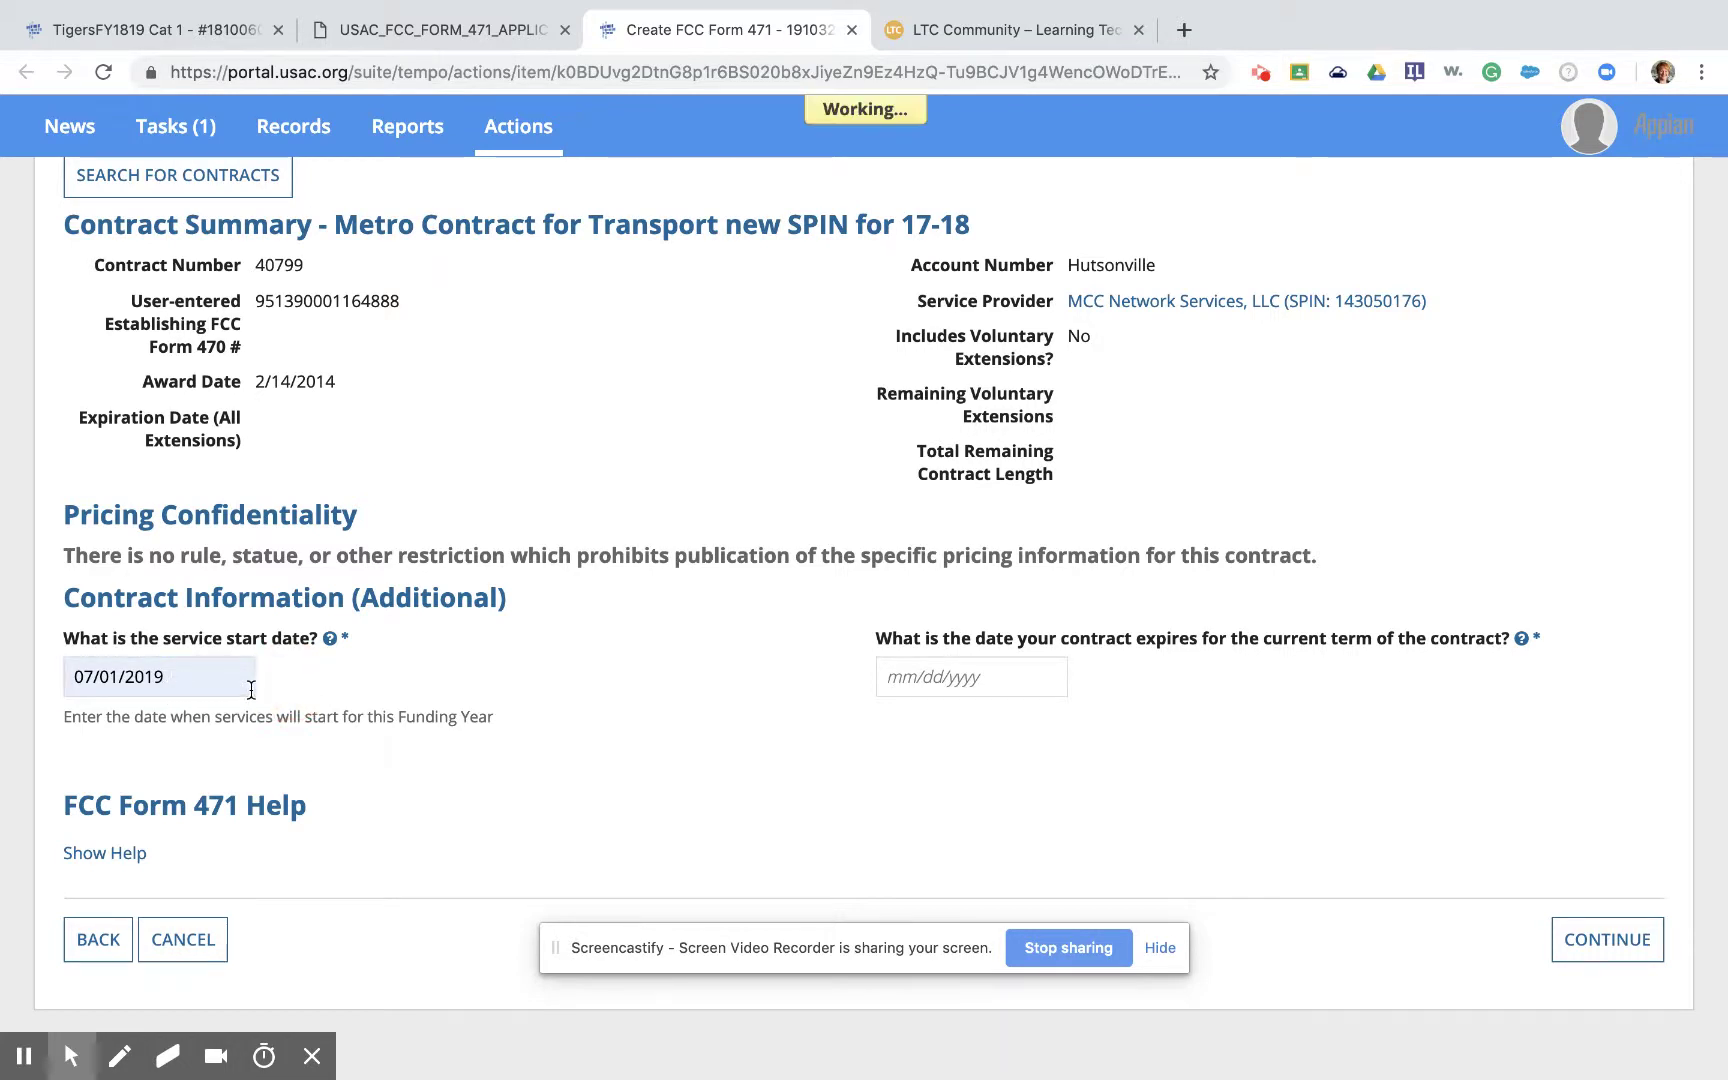
left_click(1040, 673)
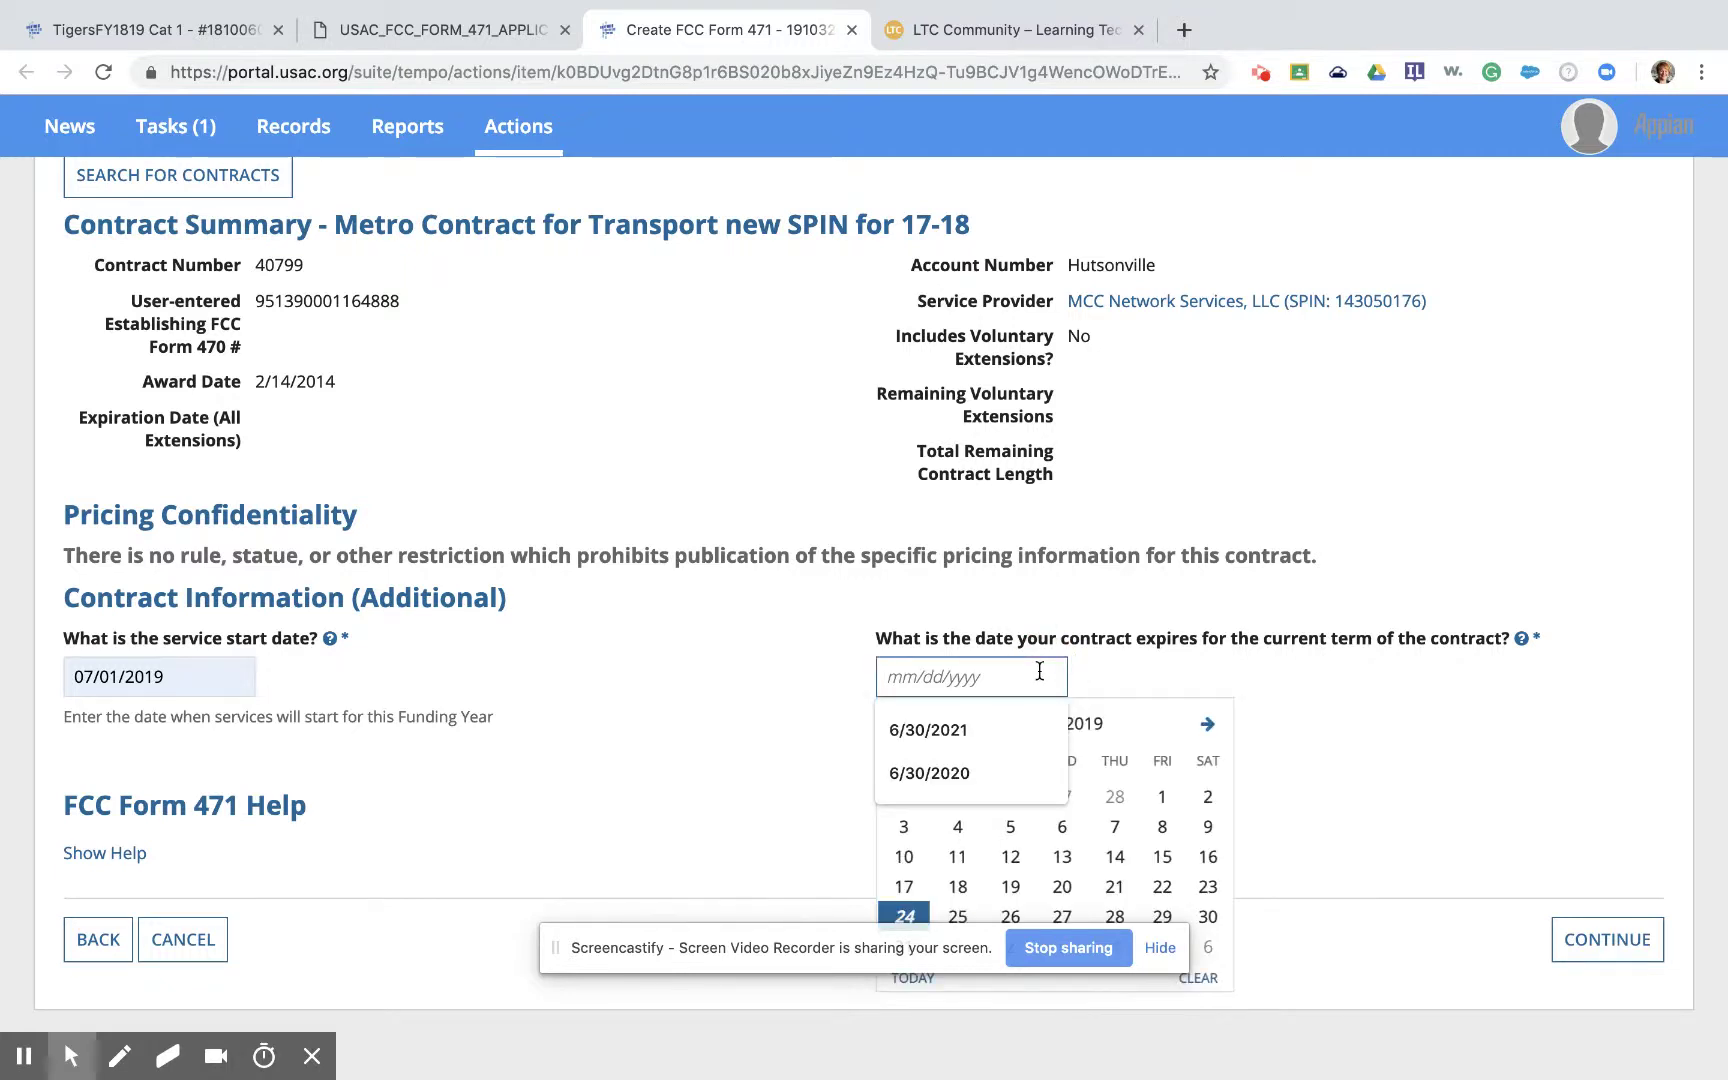
left_click(985, 773)
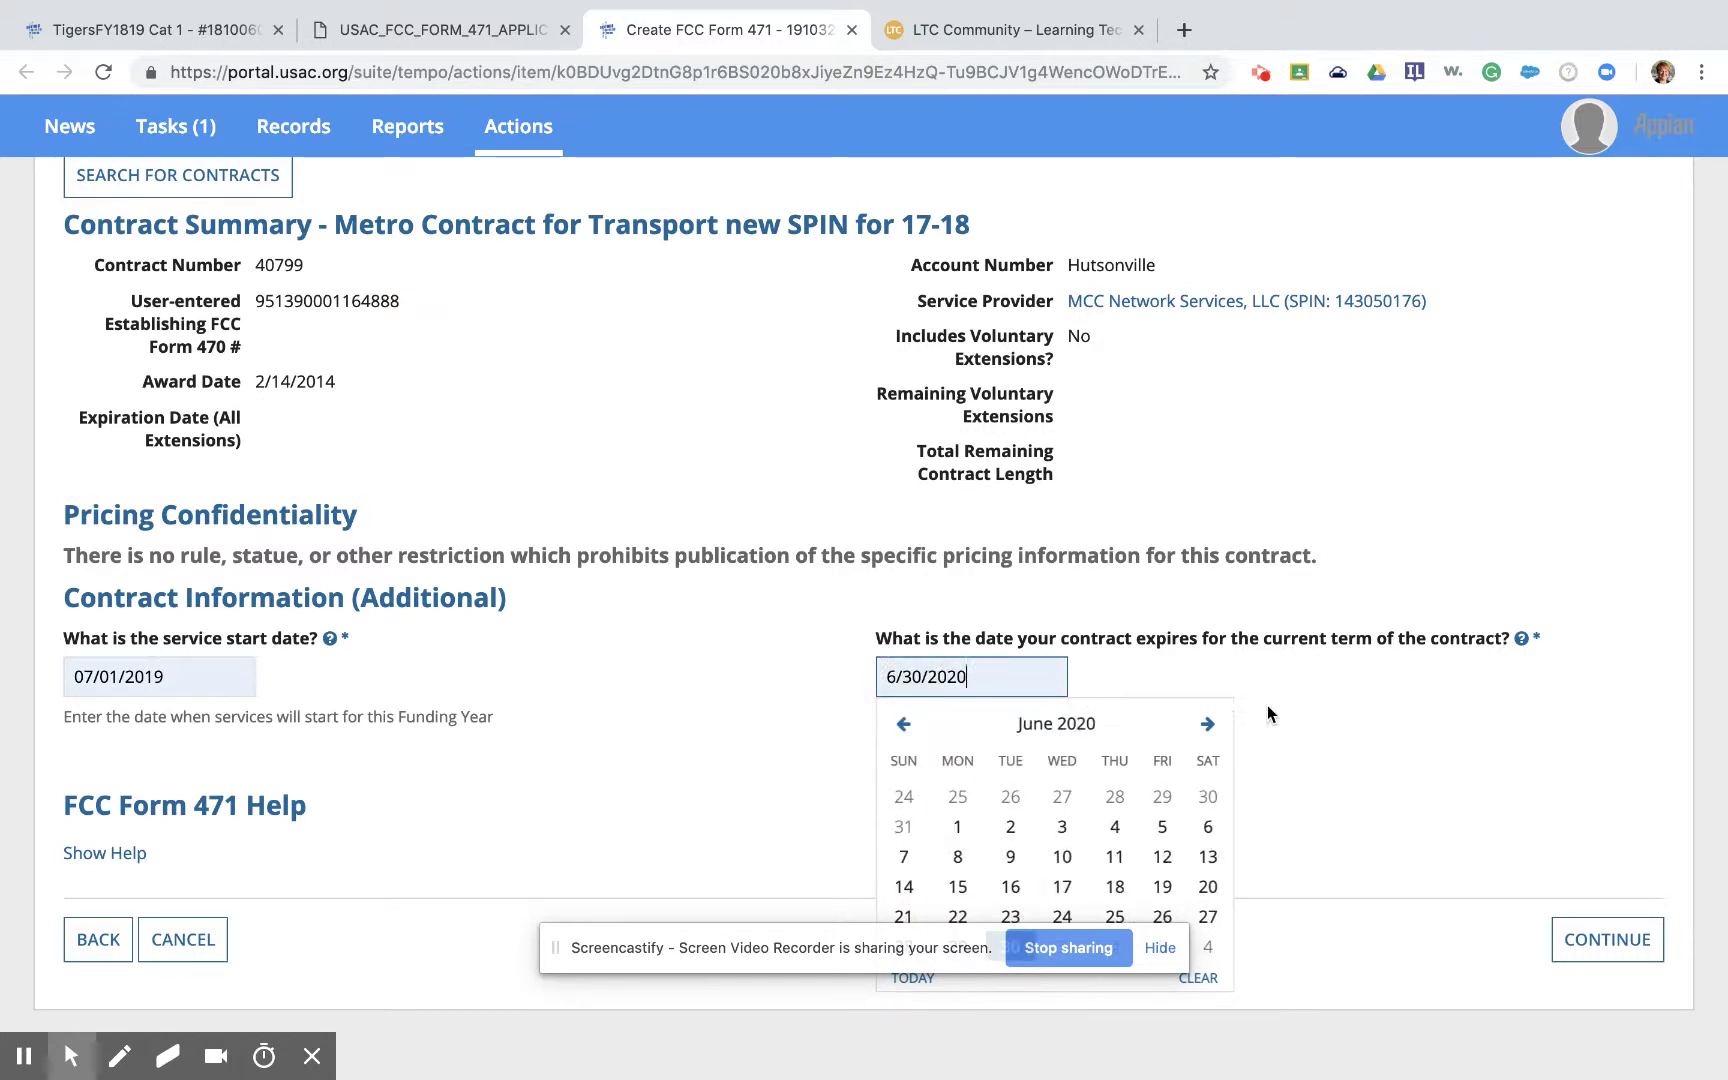
left_click(1297, 703)
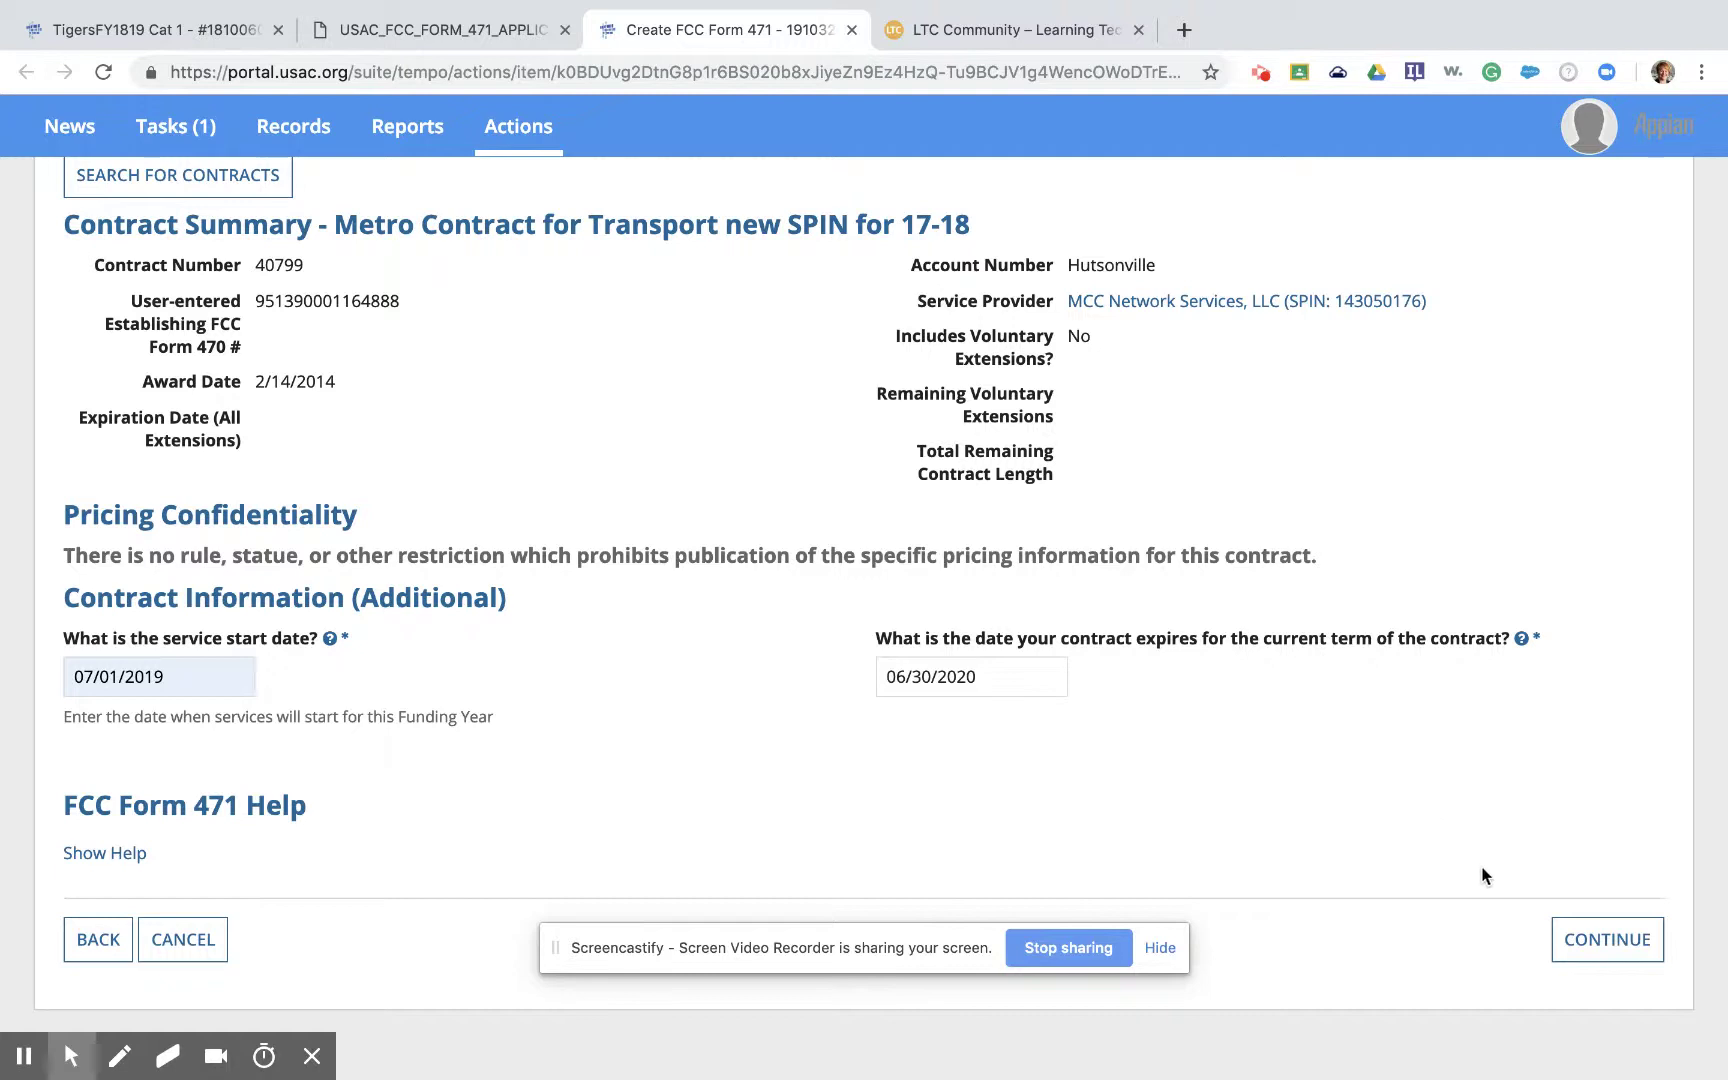
left_click(1618, 955)
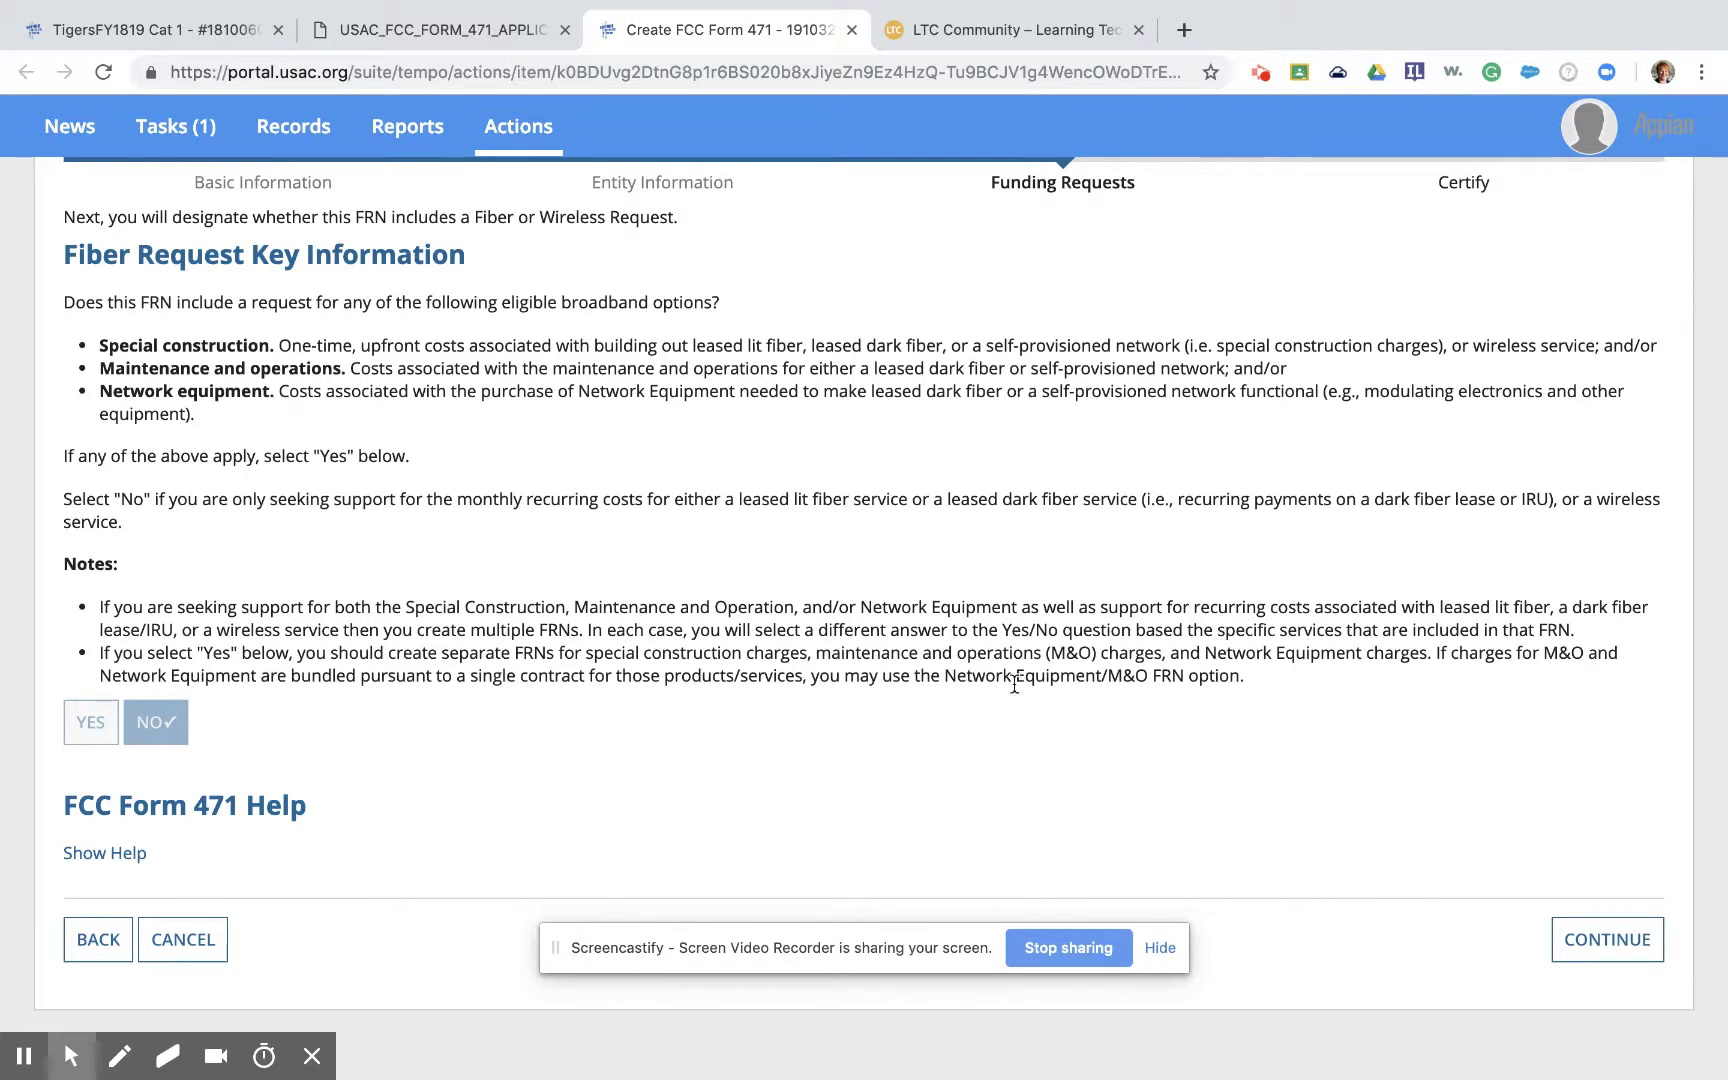
Keep No for the fiber request question, add a period to the narrative text, and save the funding request
left_click(1598, 935)
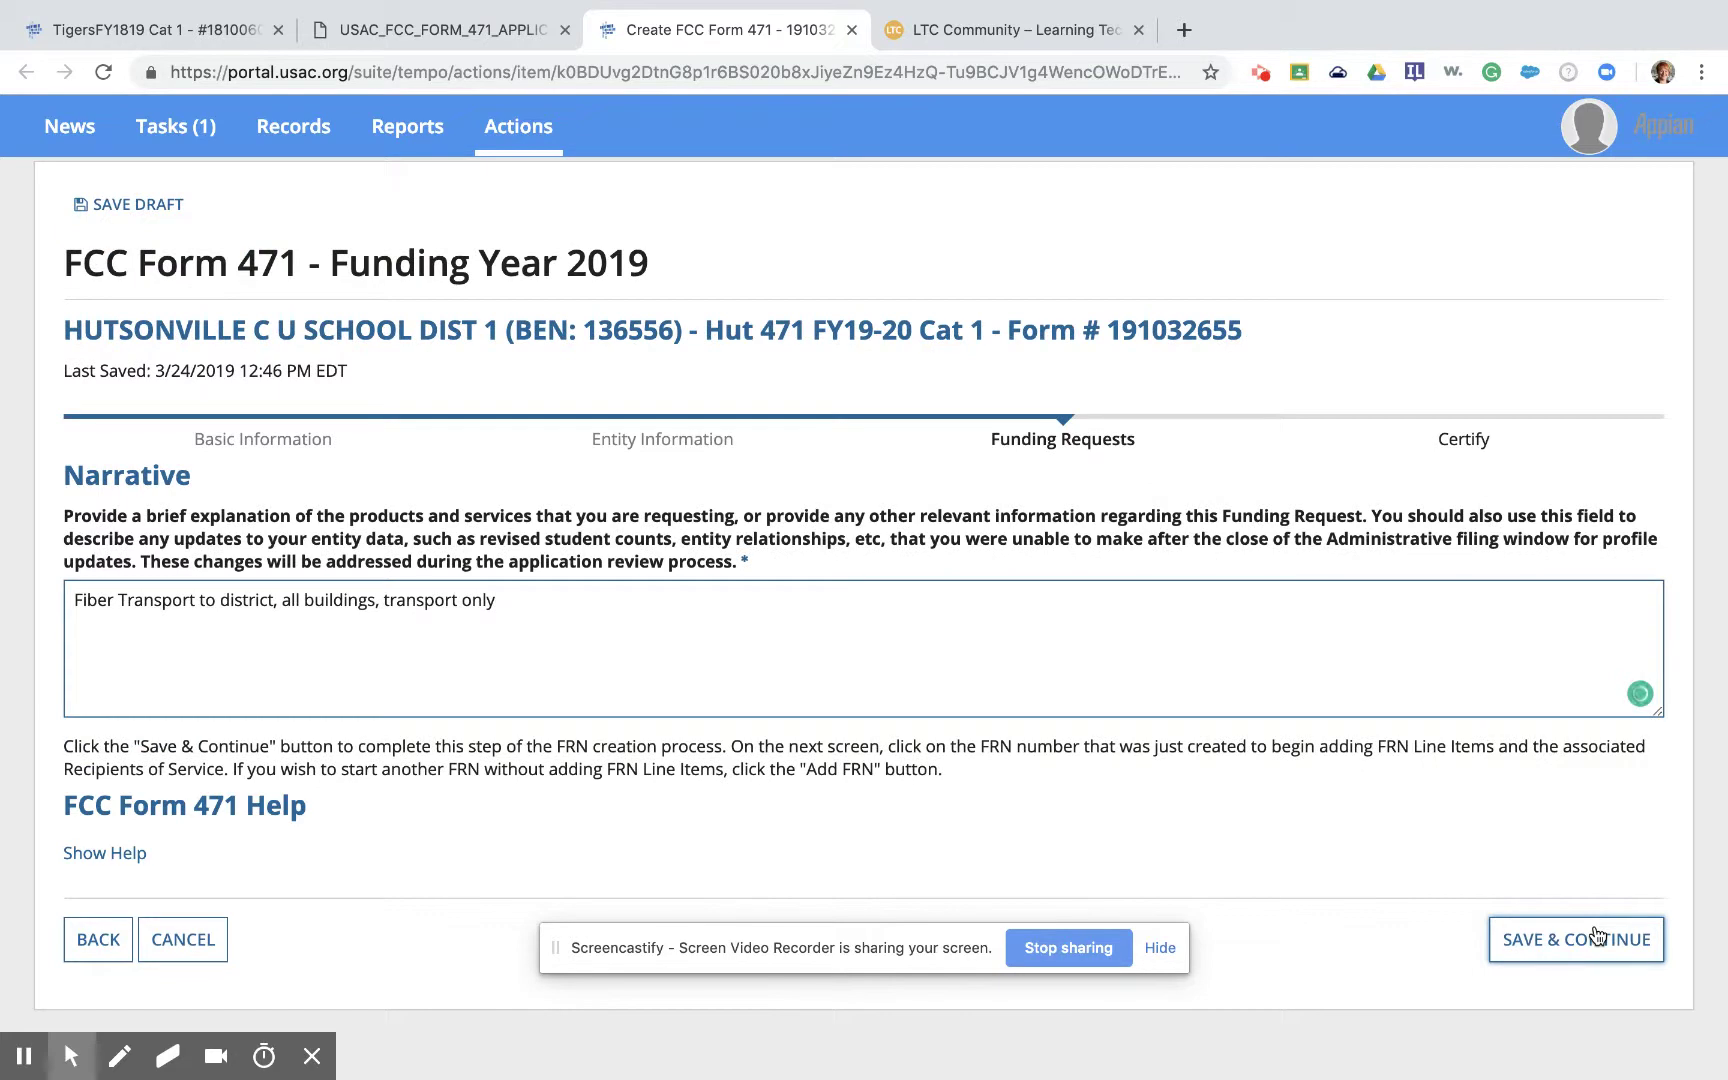
left_click(359, 628)
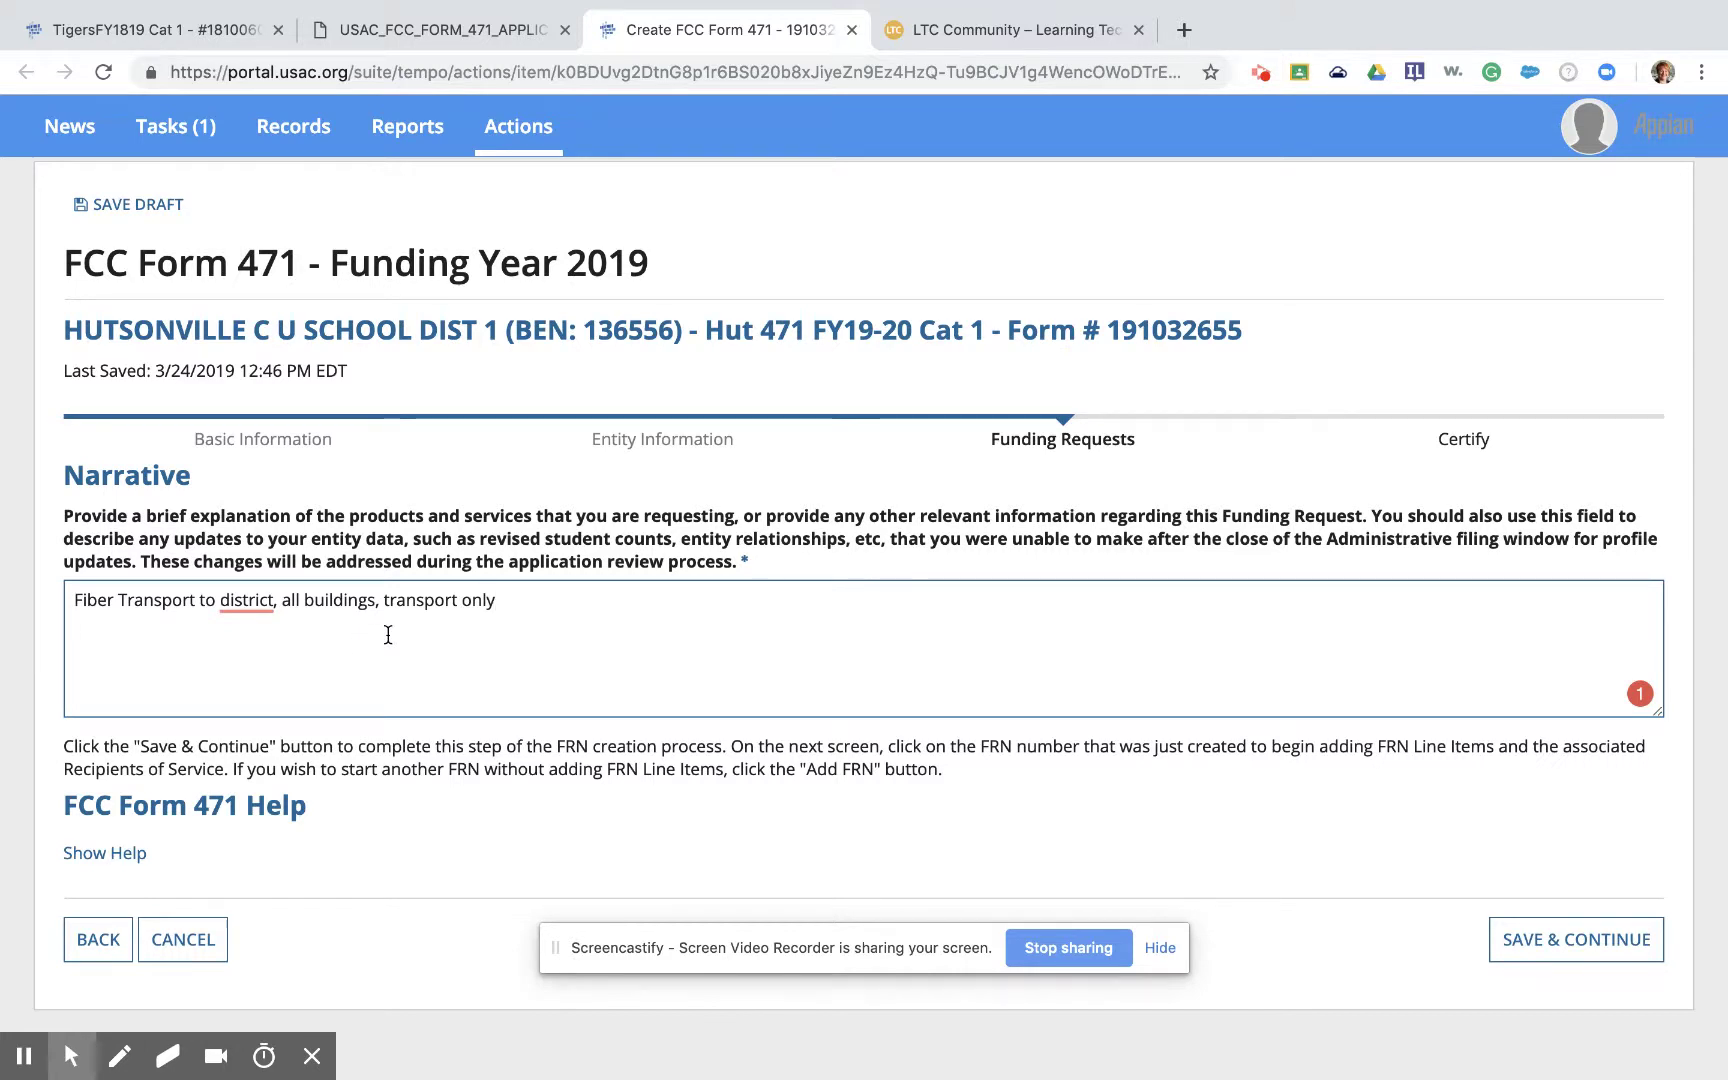
type(".")
left_click(1617, 955)
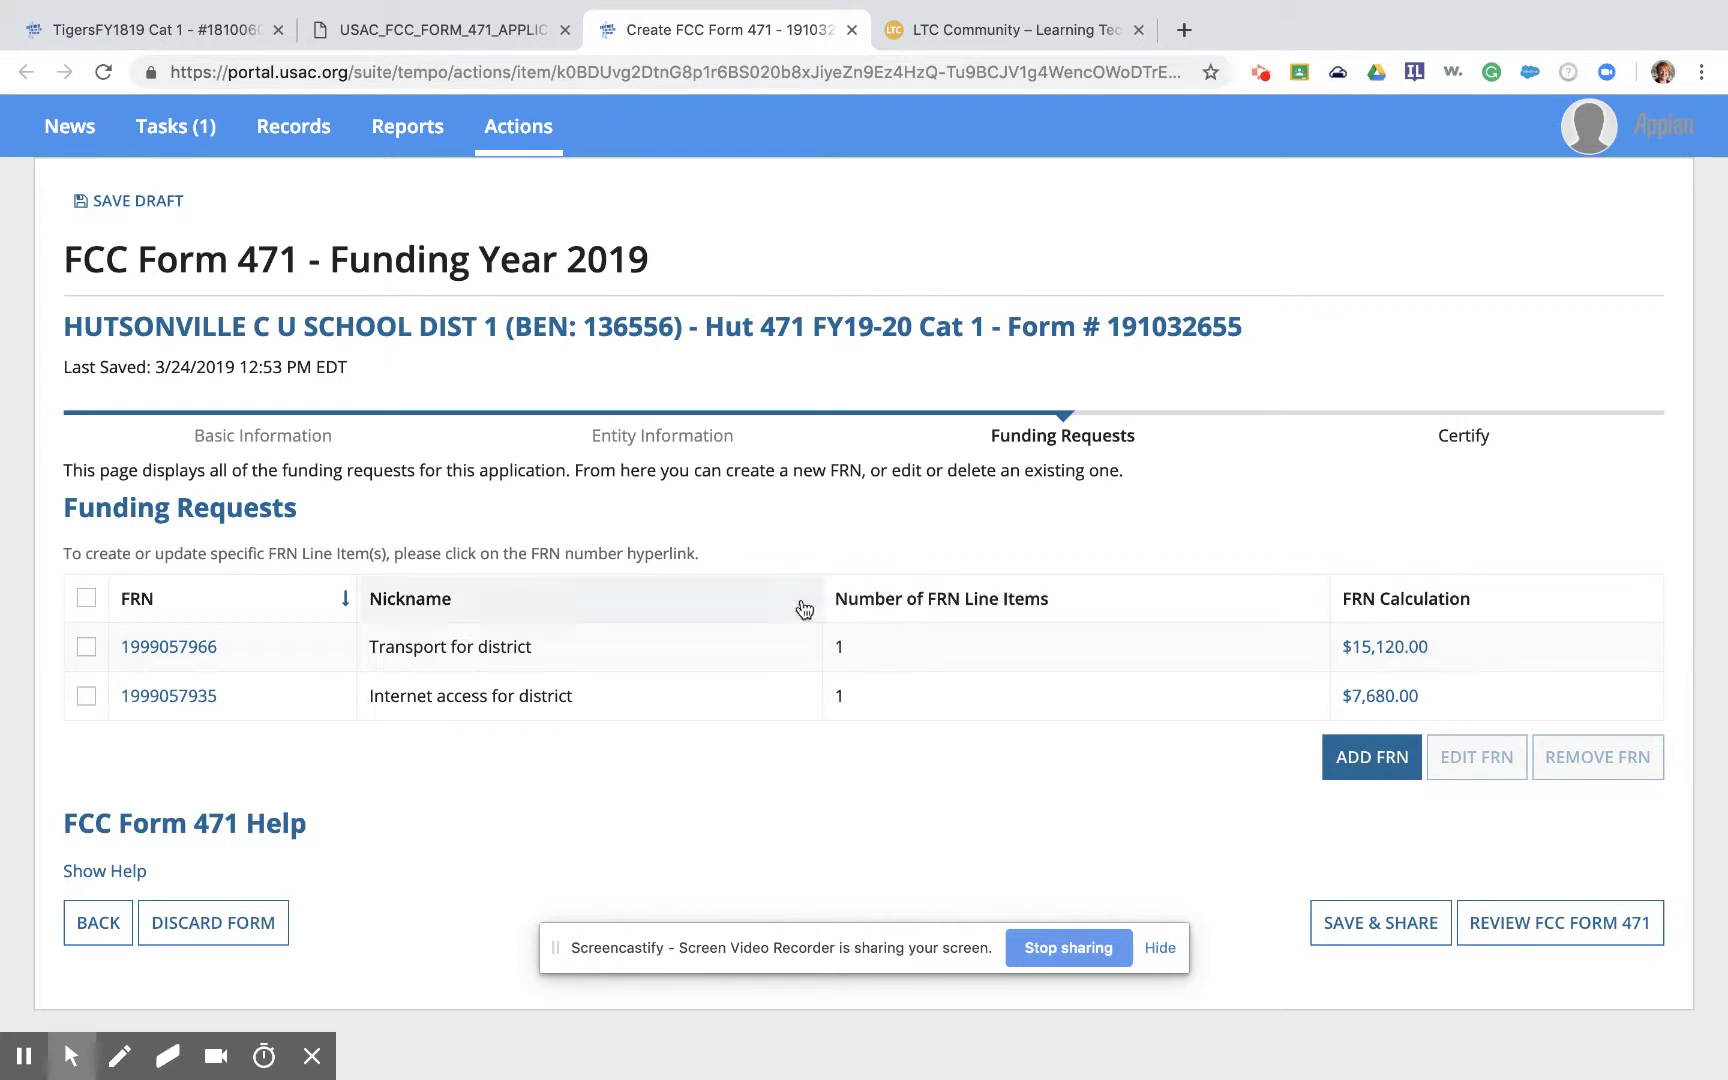
Open the line item of the "Transport for district" FRN and accept its copied product and service details
left_click(169, 647)
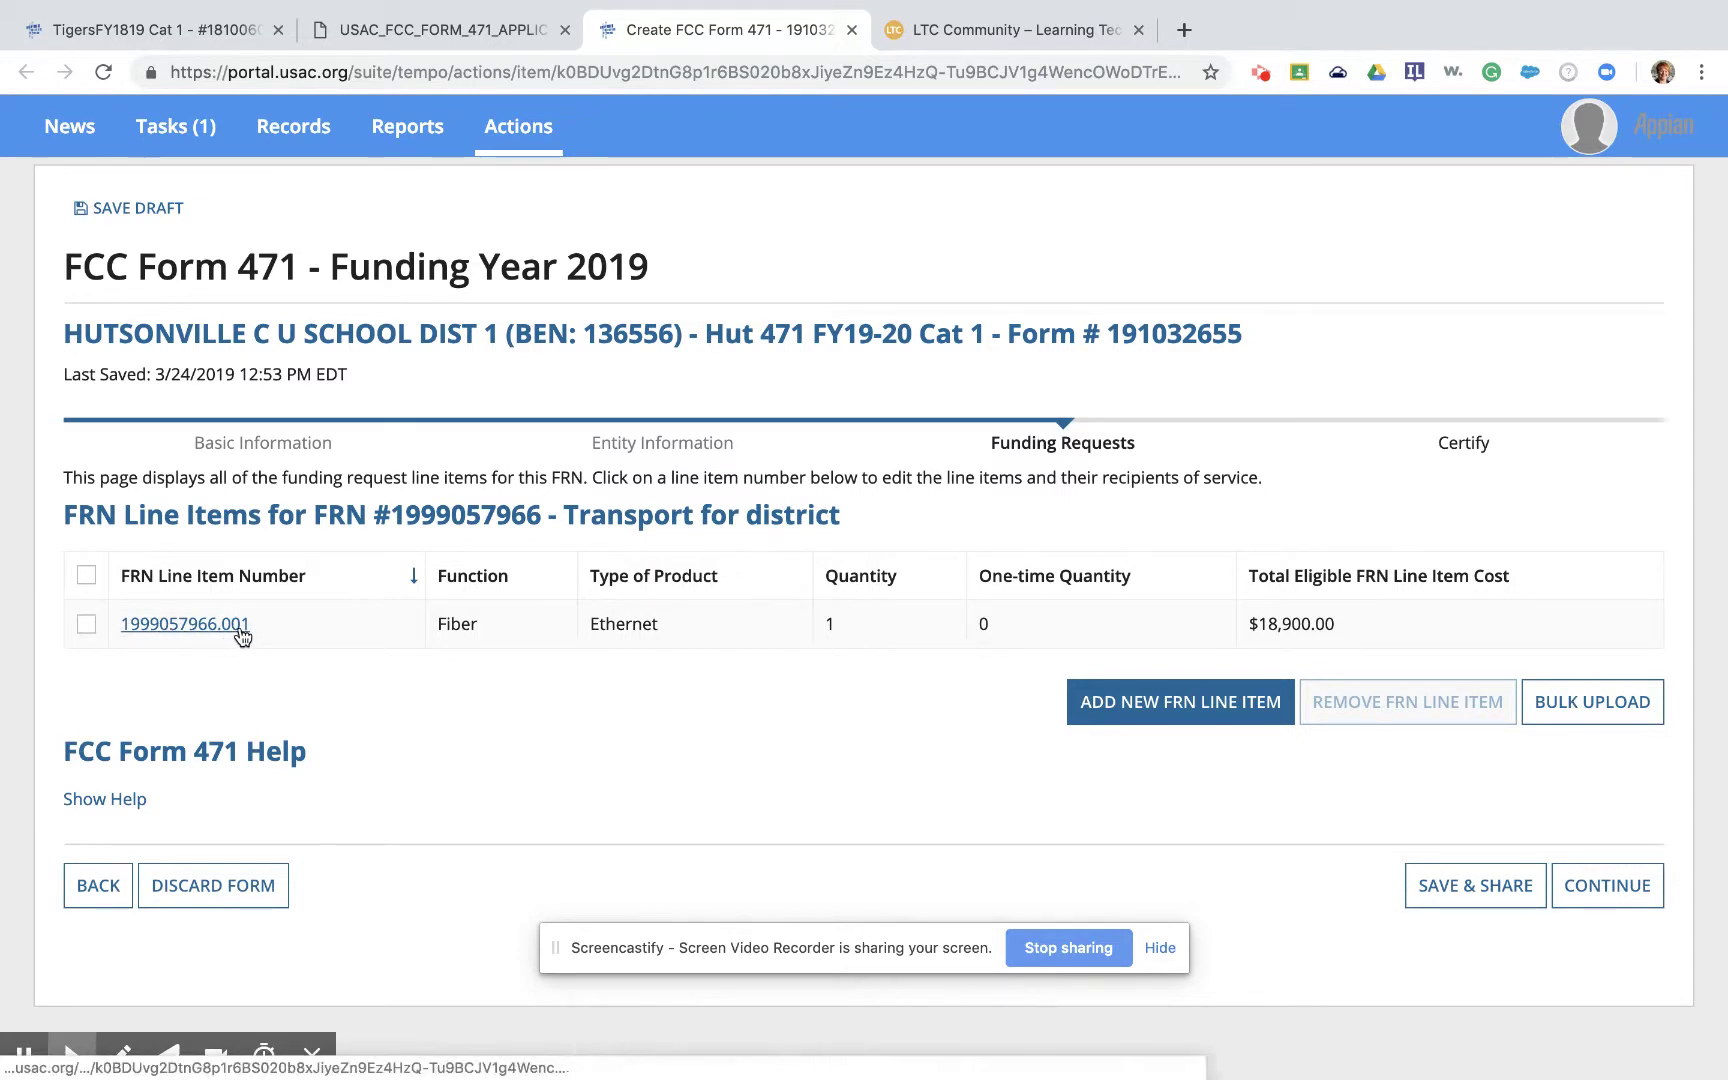
left_click(186, 626)
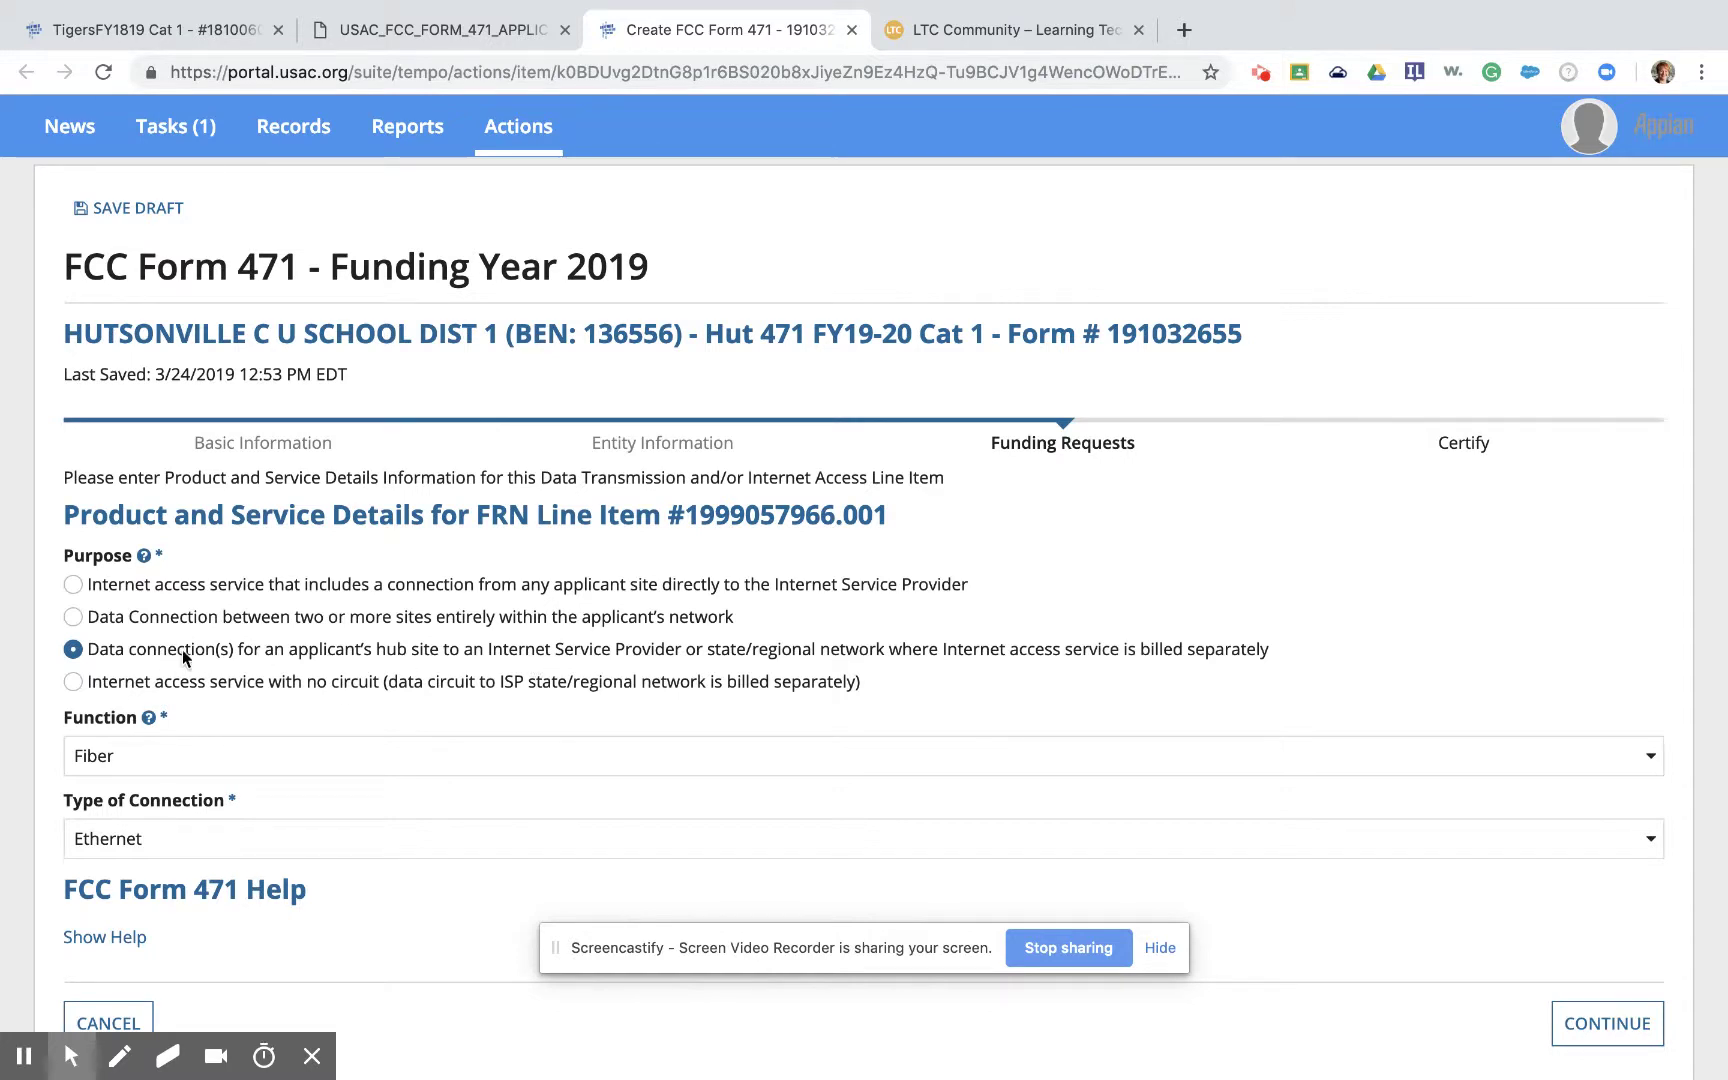
scroll(387, 647, "down", 2)
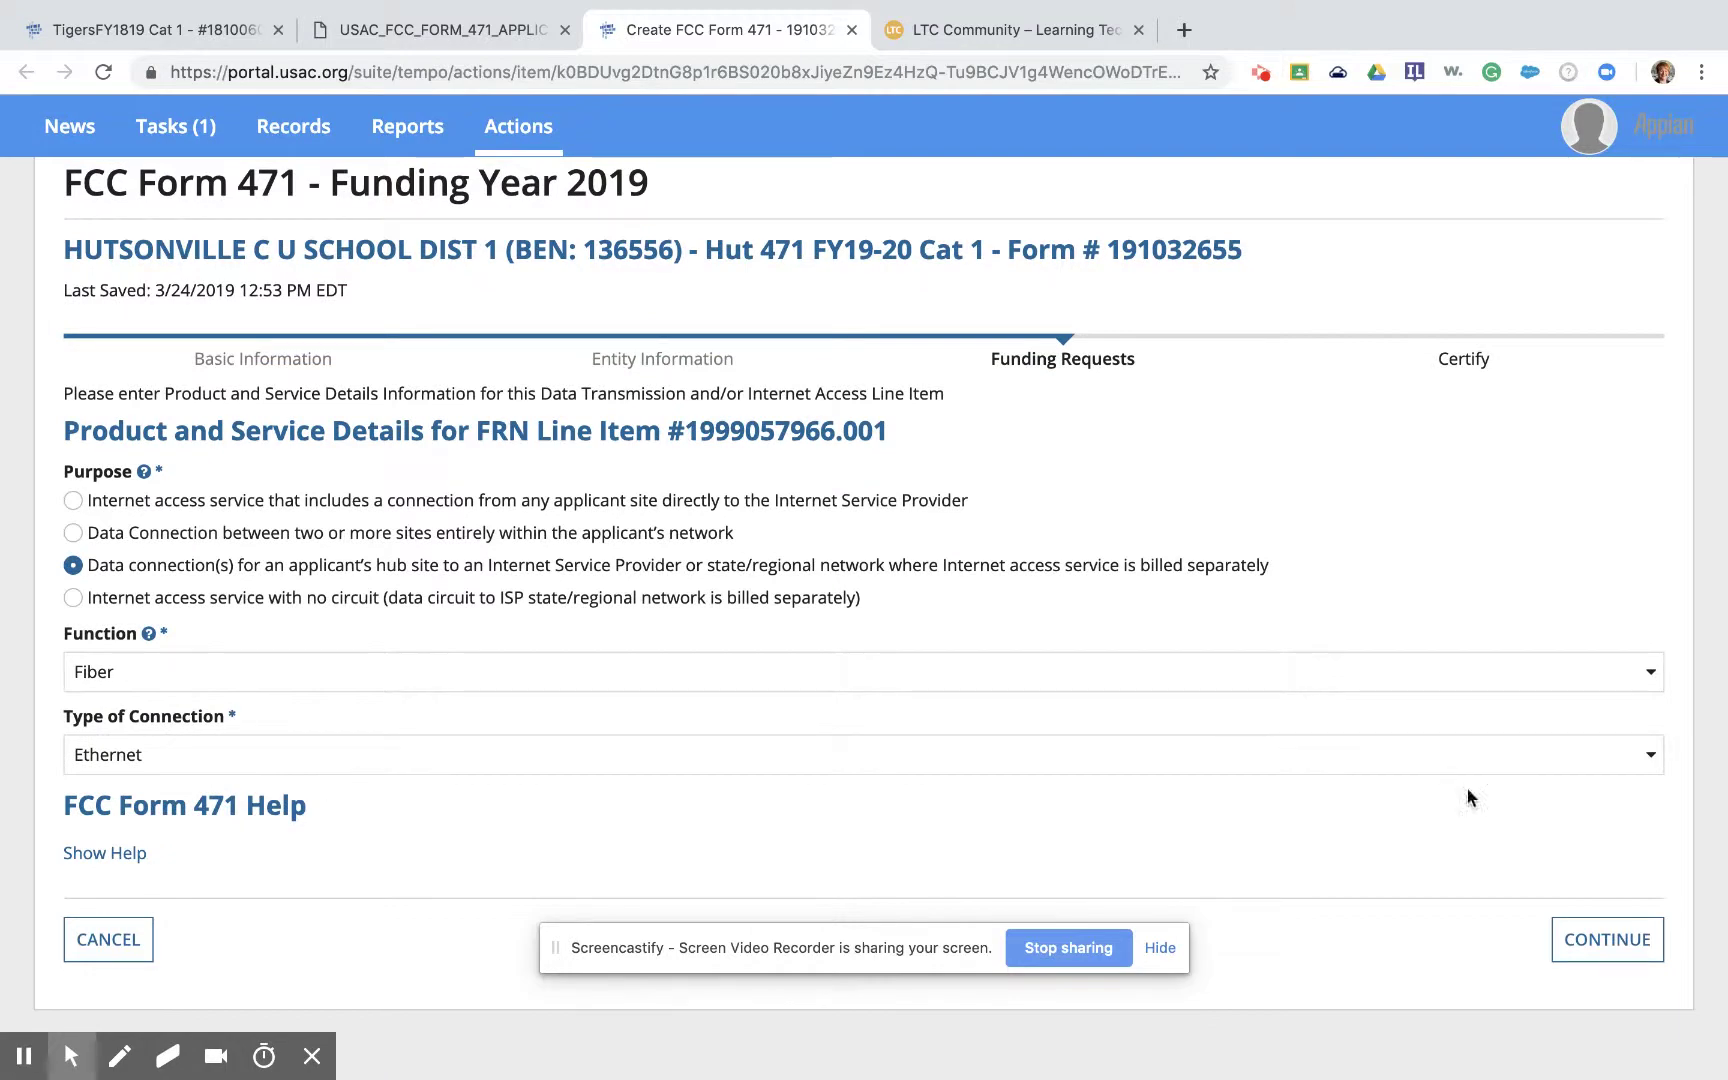
left_click(1620, 951)
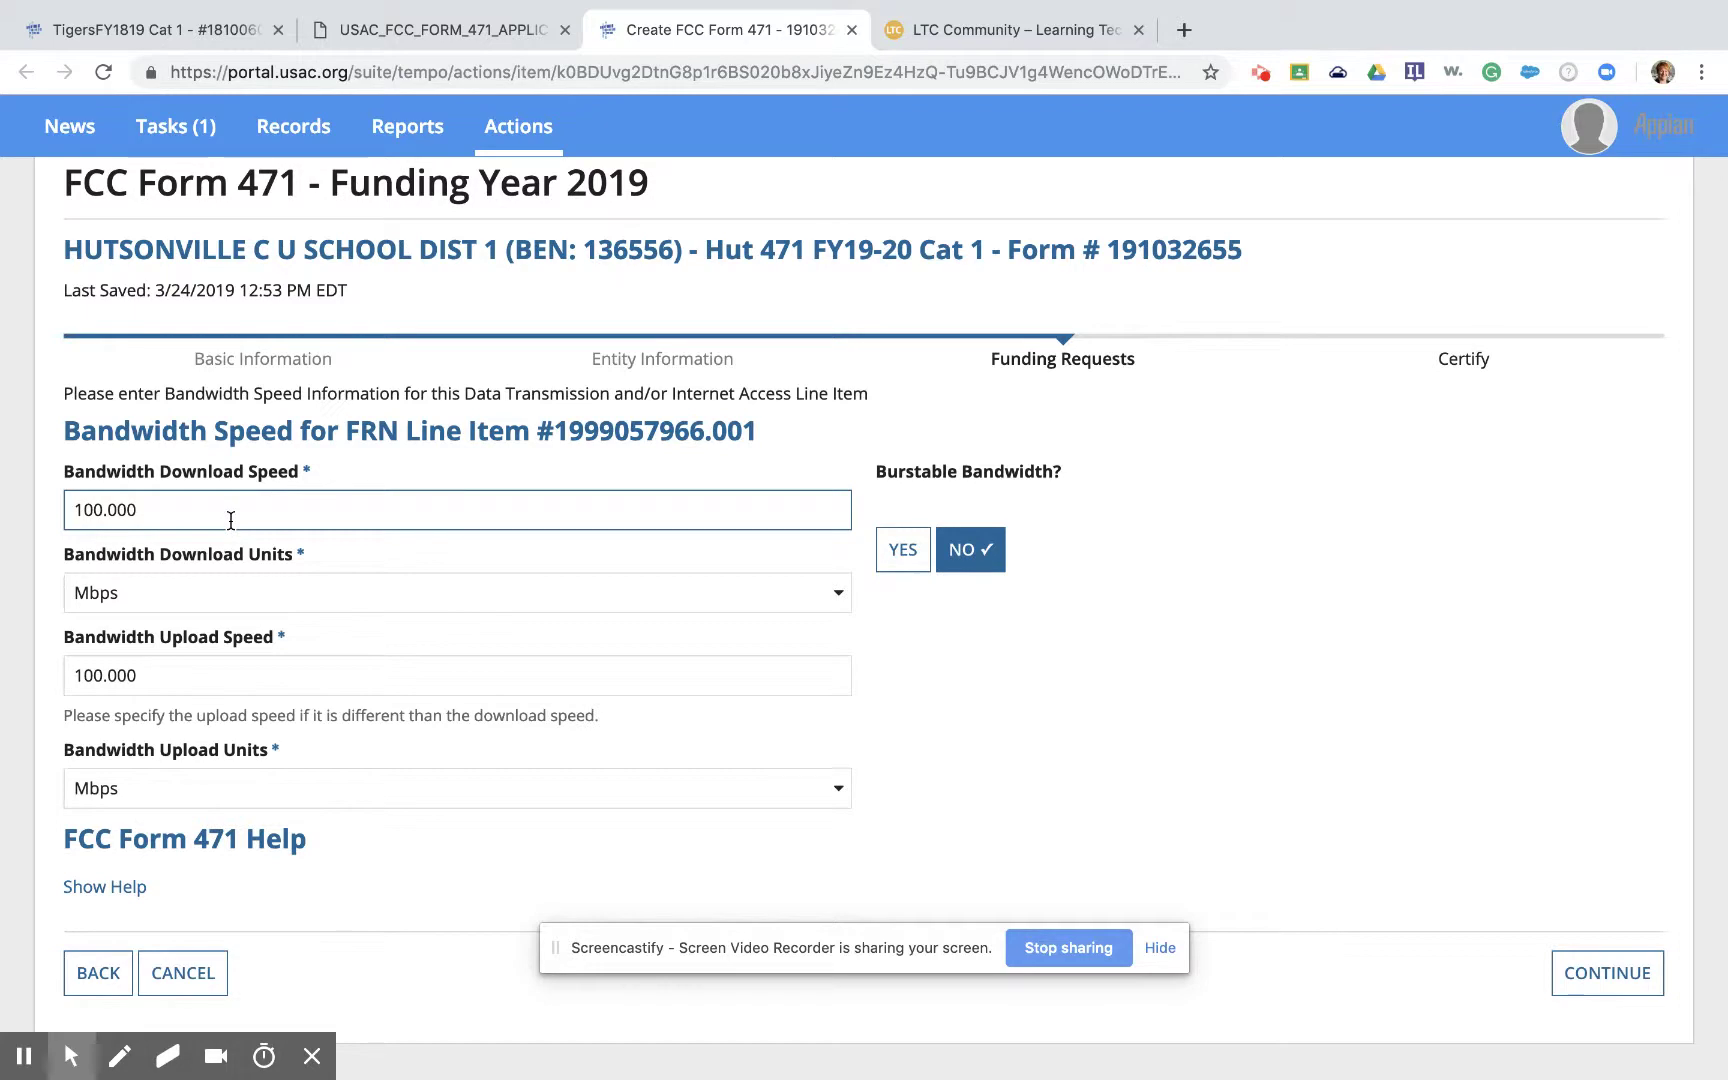
Set the line item's bandwidth download and upload speeds to 300 Mbps and accept the copied connection information
left_click_drag(231, 520, 0, 512)
type("300")
left_click(168, 675)
left_click_drag(168, 675, 2, 671)
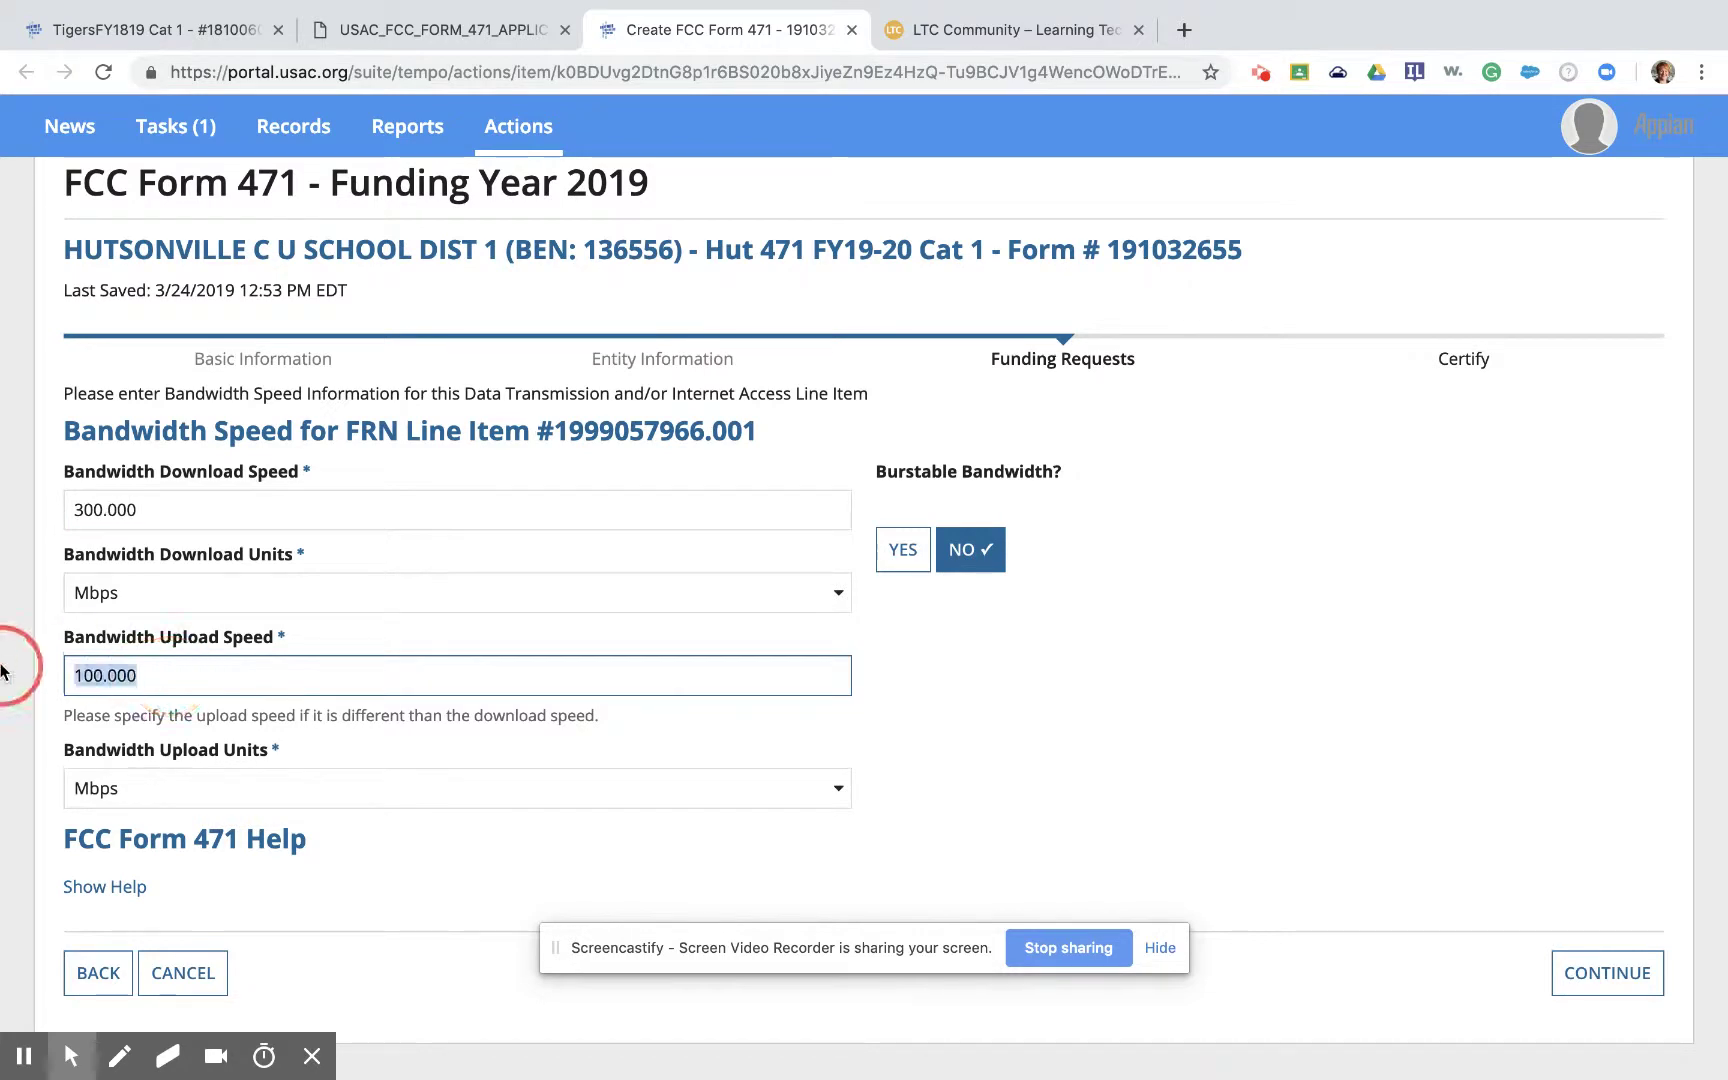
type("300")
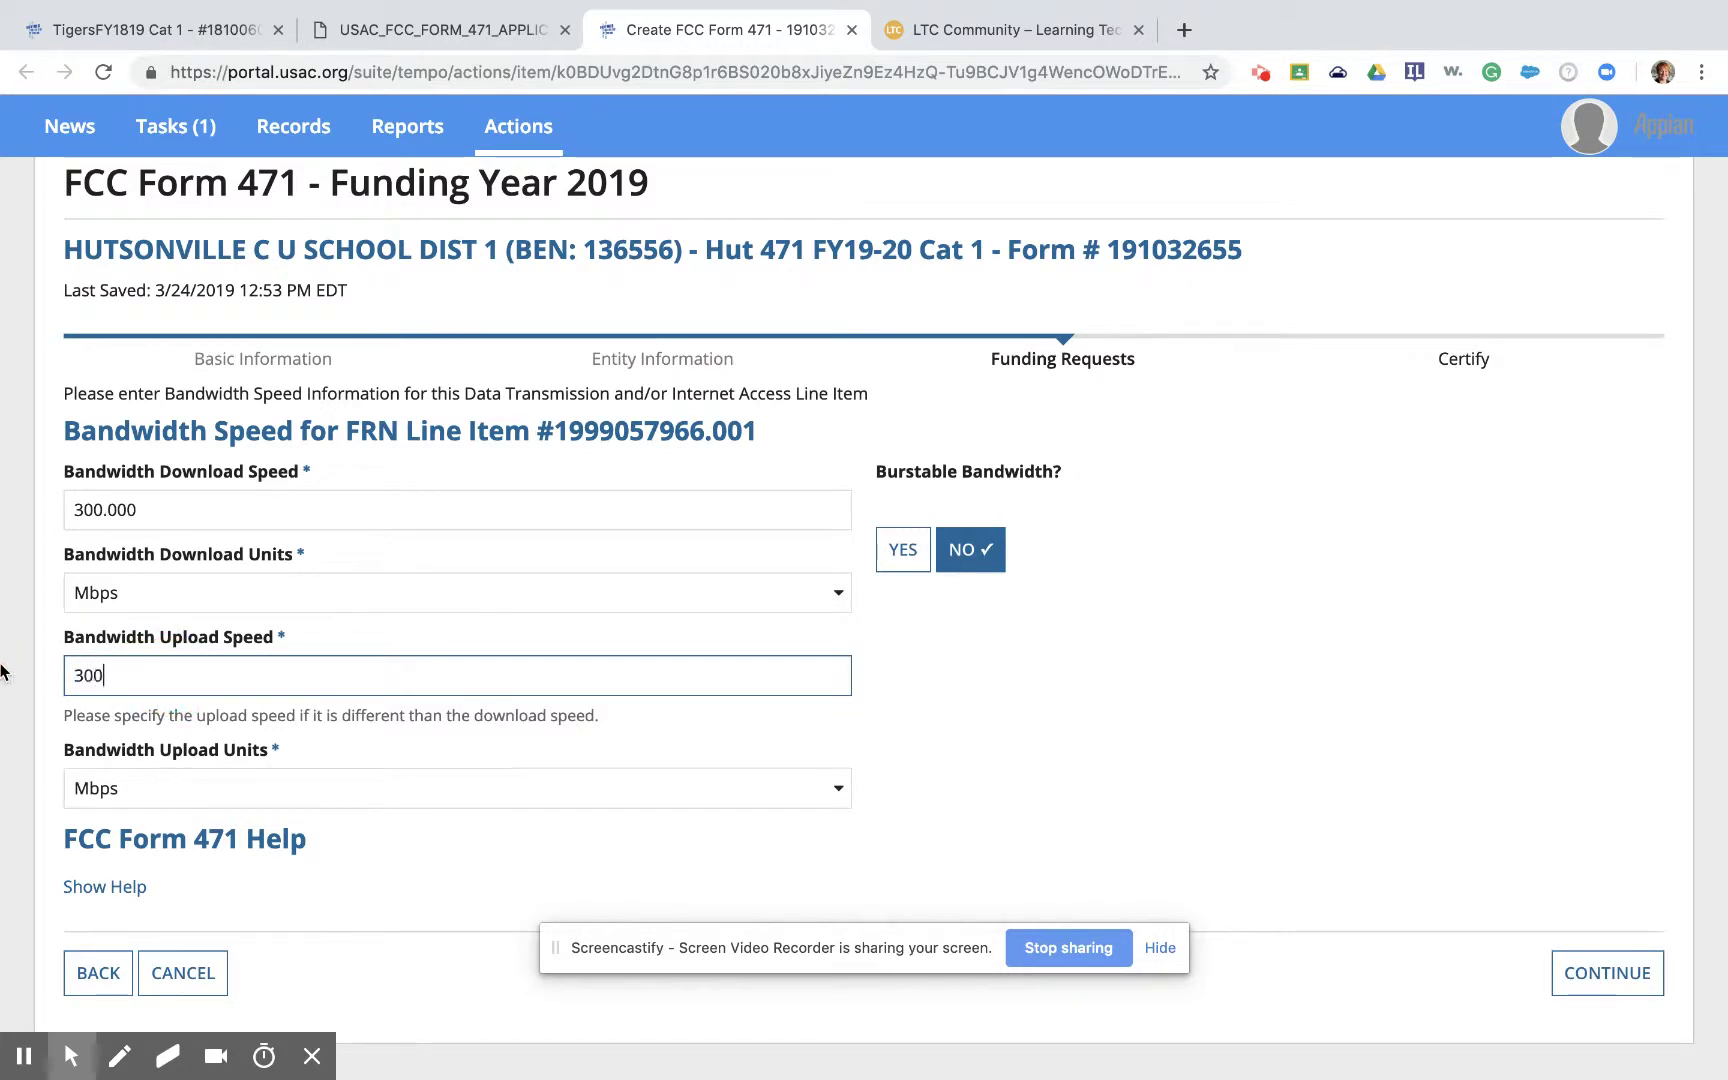
left_click(1020, 714)
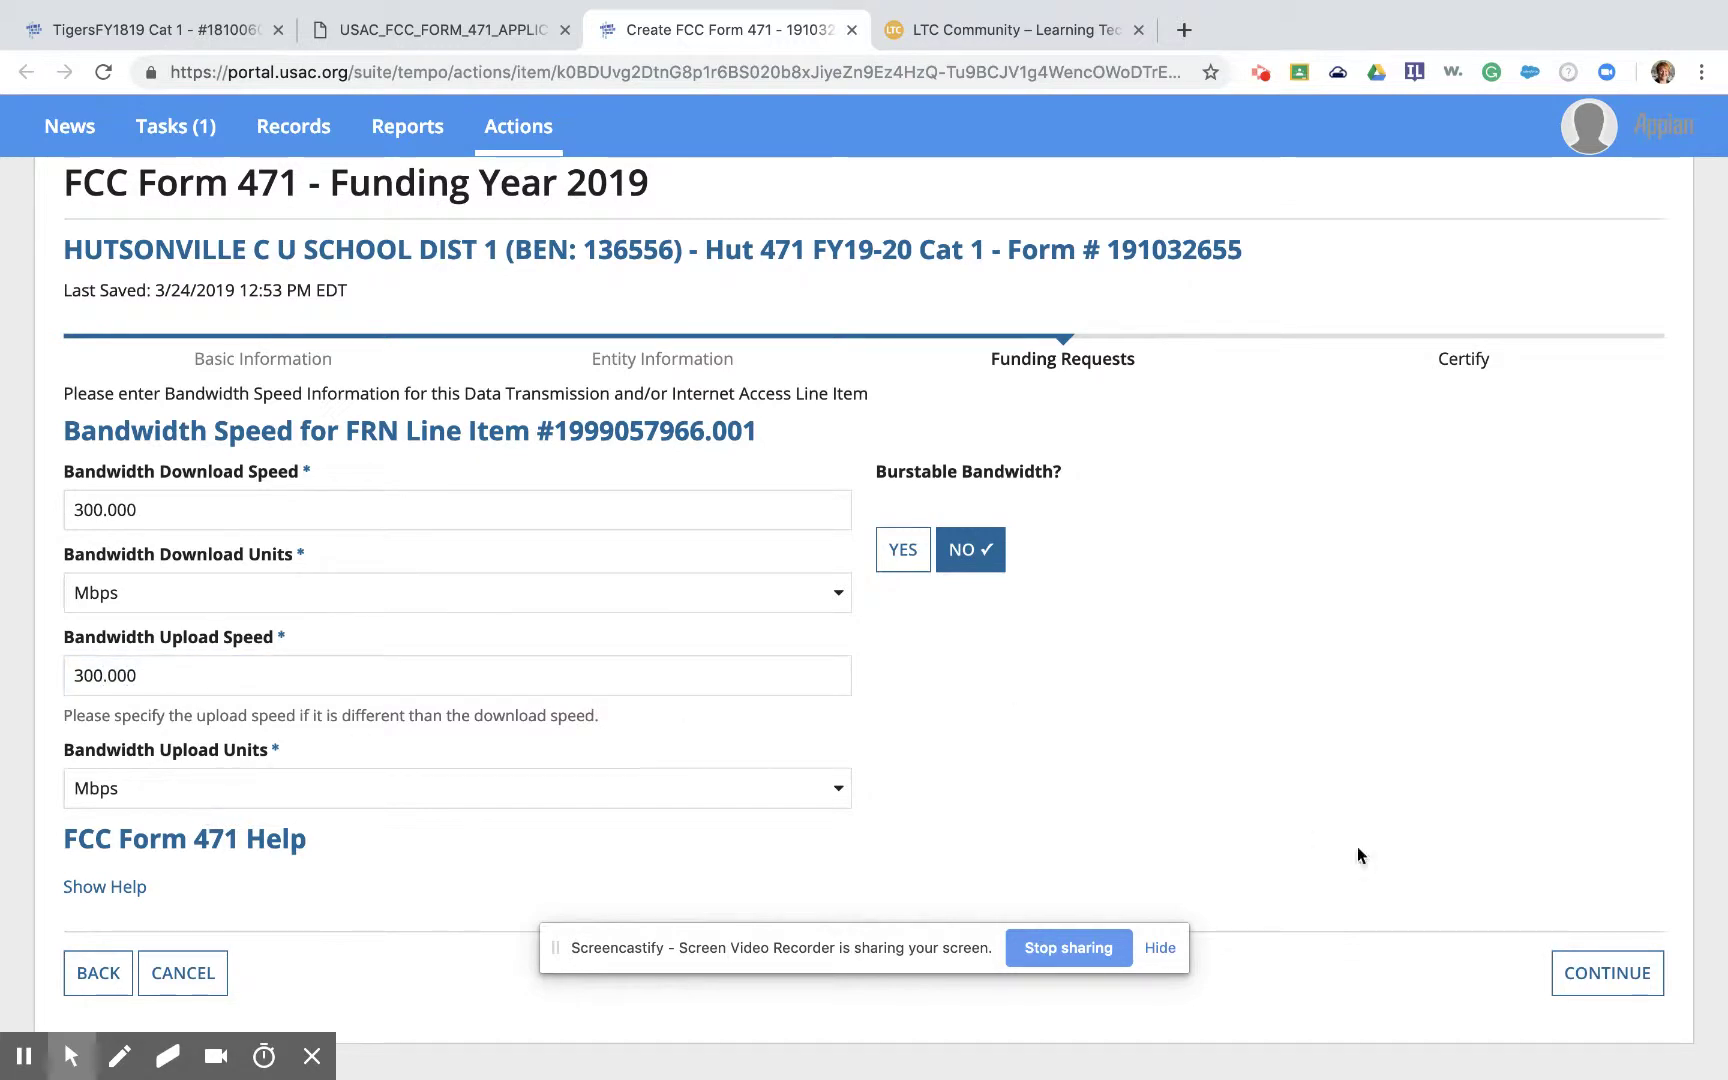
left_click(1609, 975)
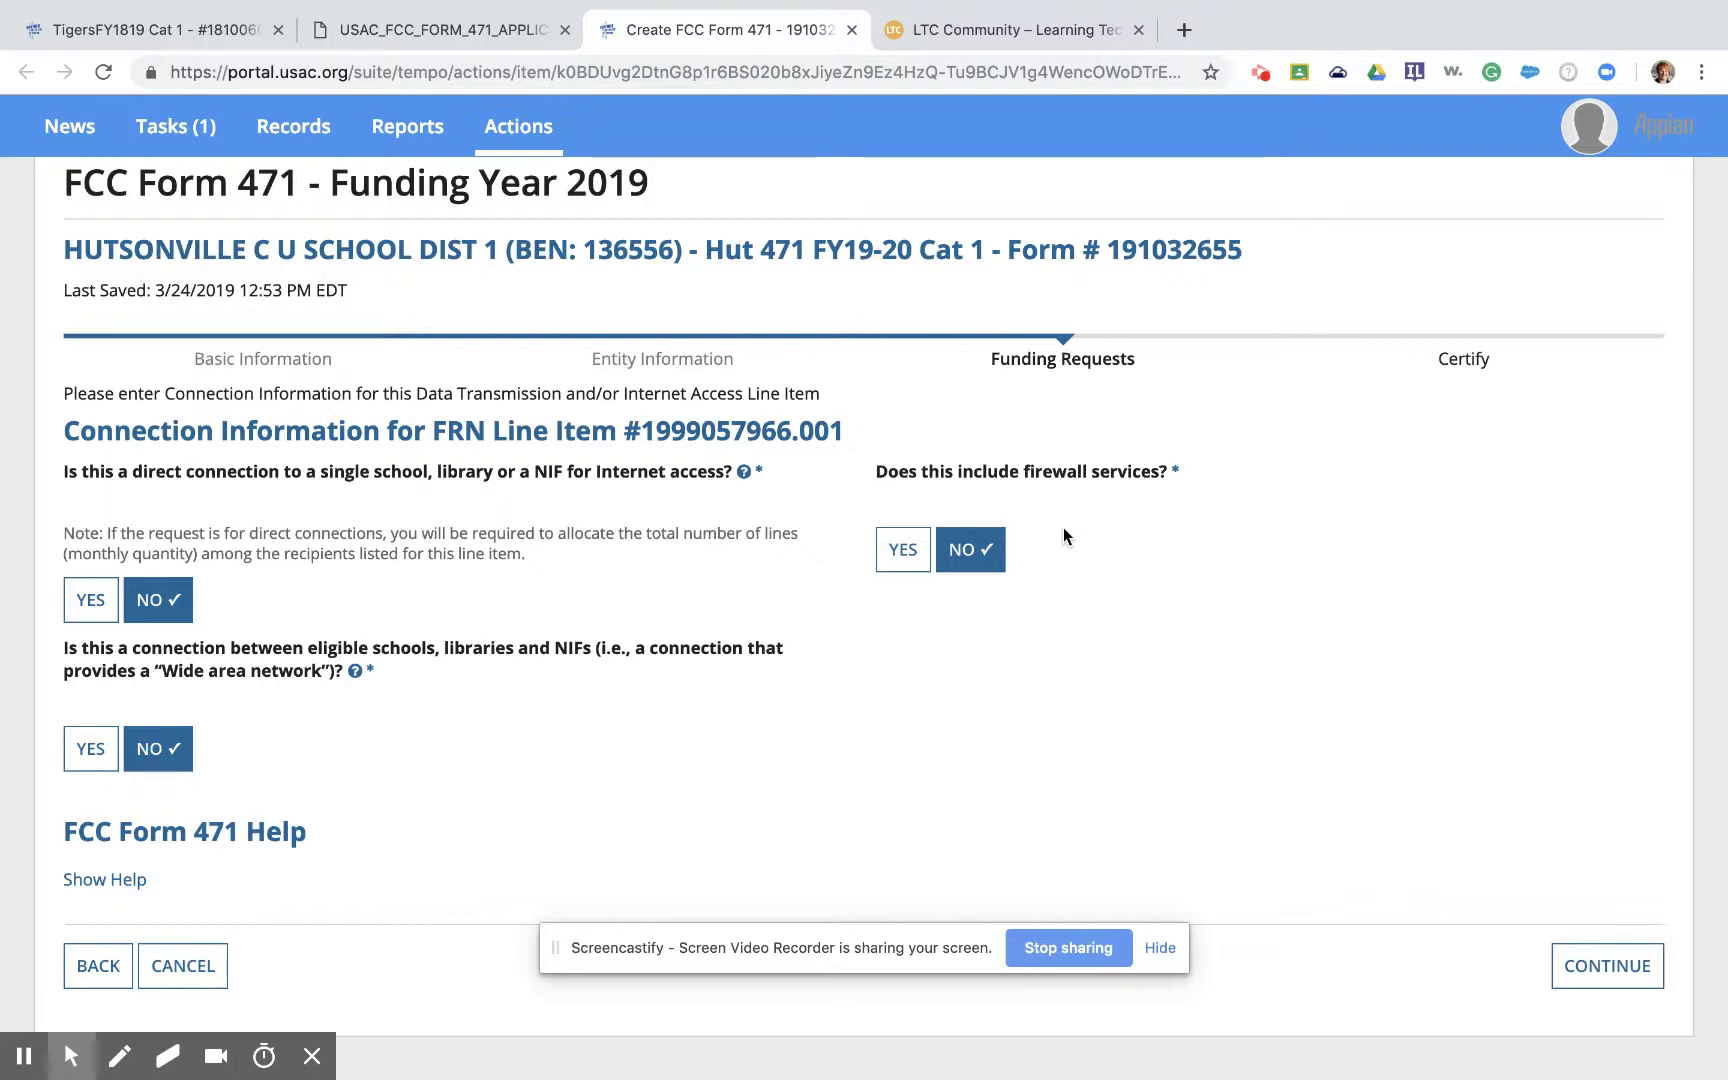
left_click(1645, 970)
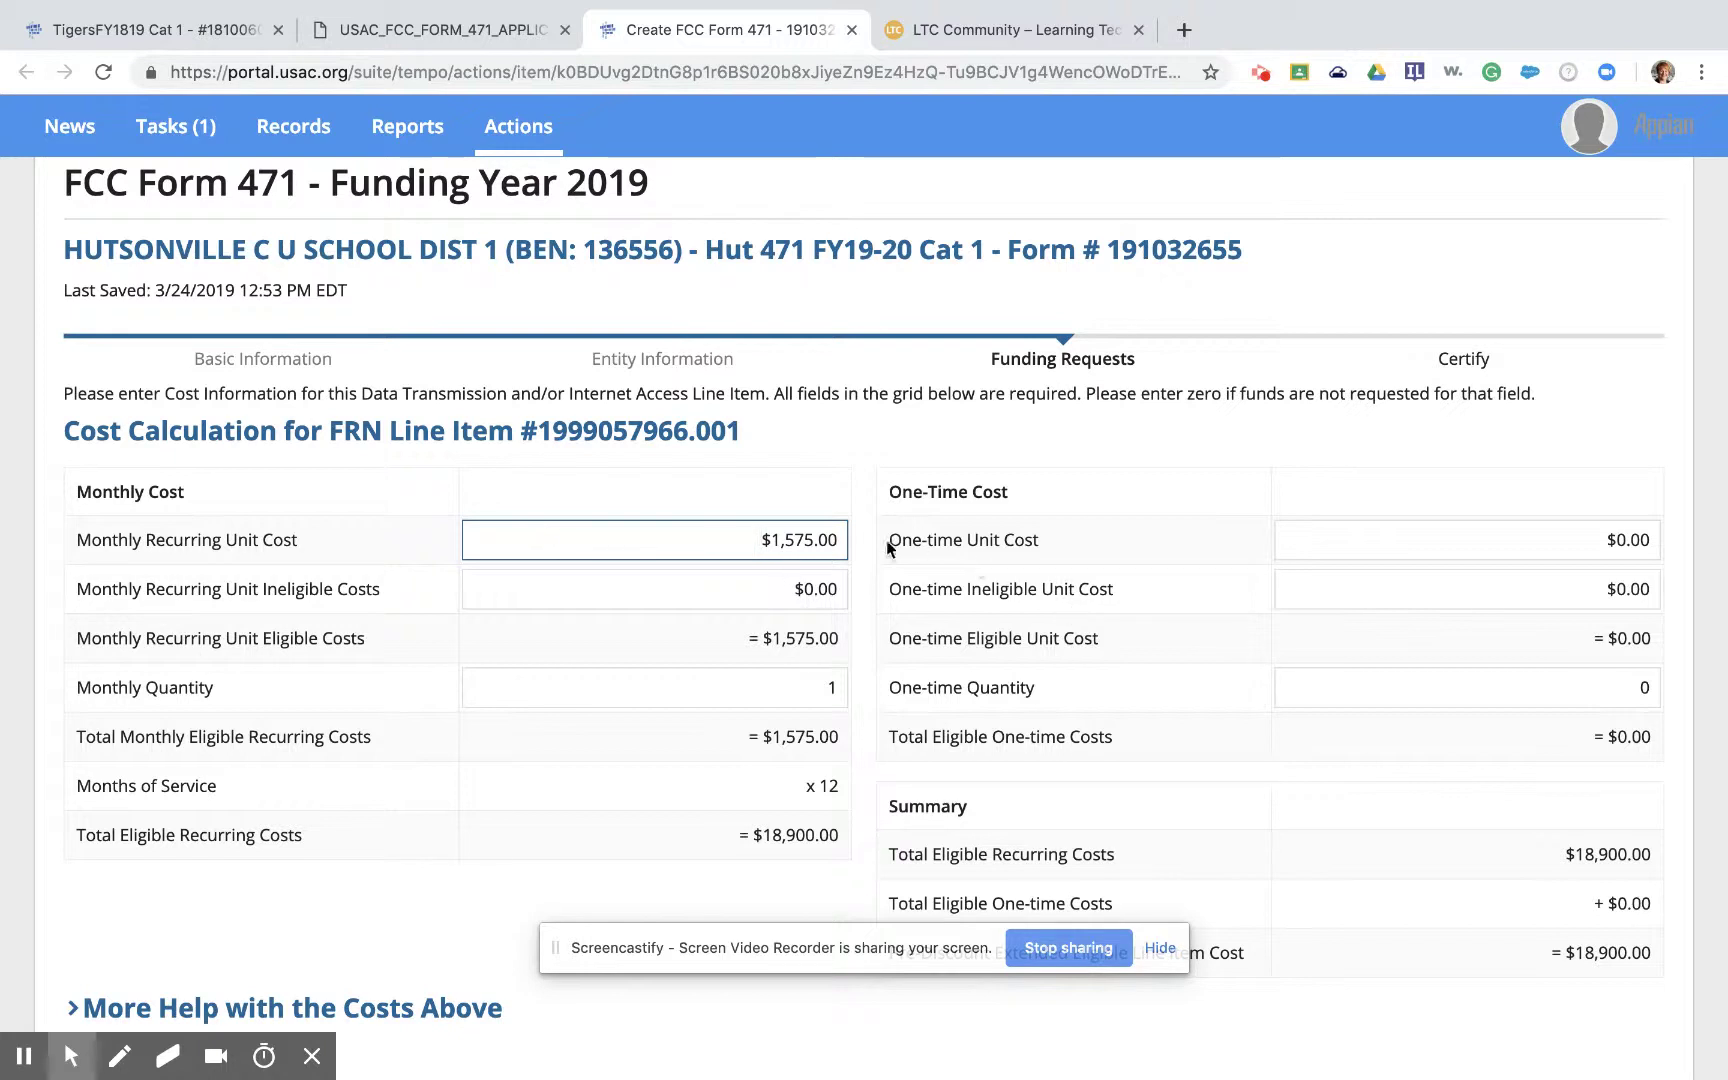
Set the line item's monthly recurring unit cost to $1,800 and save the cost calculation
left_click(757, 541)
left_click_drag(757, 541, 856, 540)
type("1800")
left_click(777, 636)
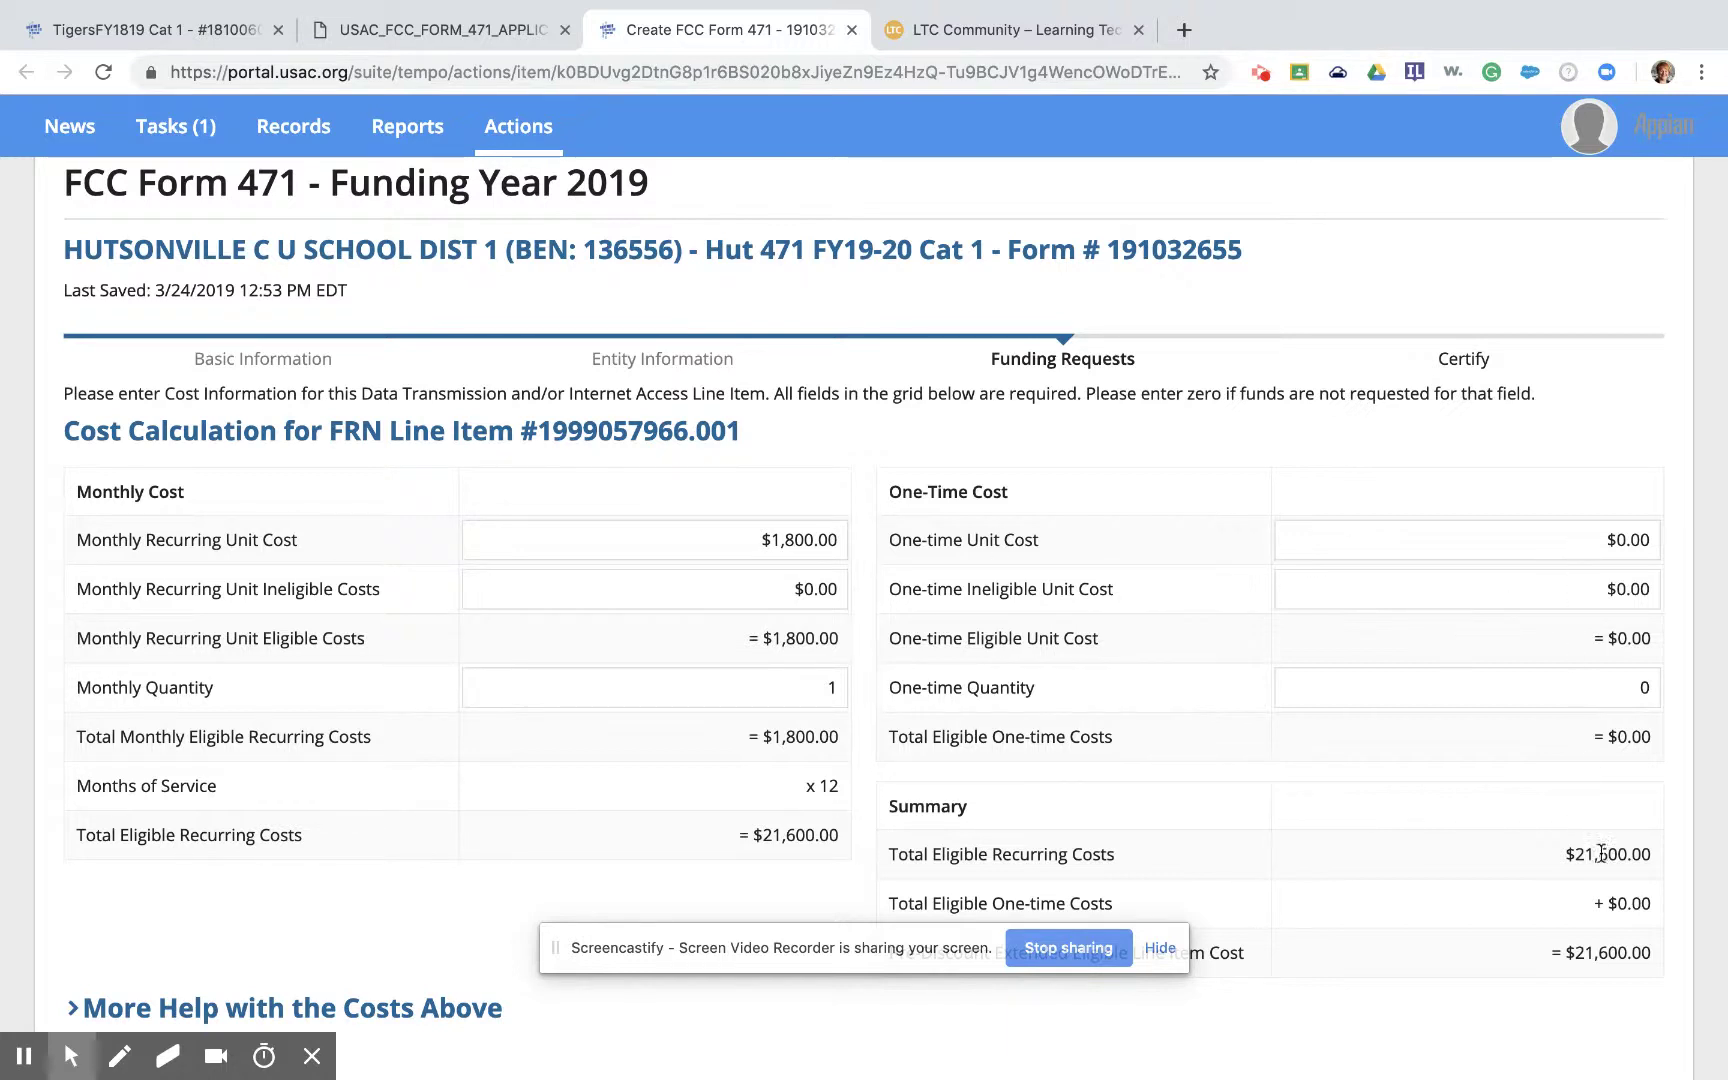
scroll(1563, 757, "down", 3)
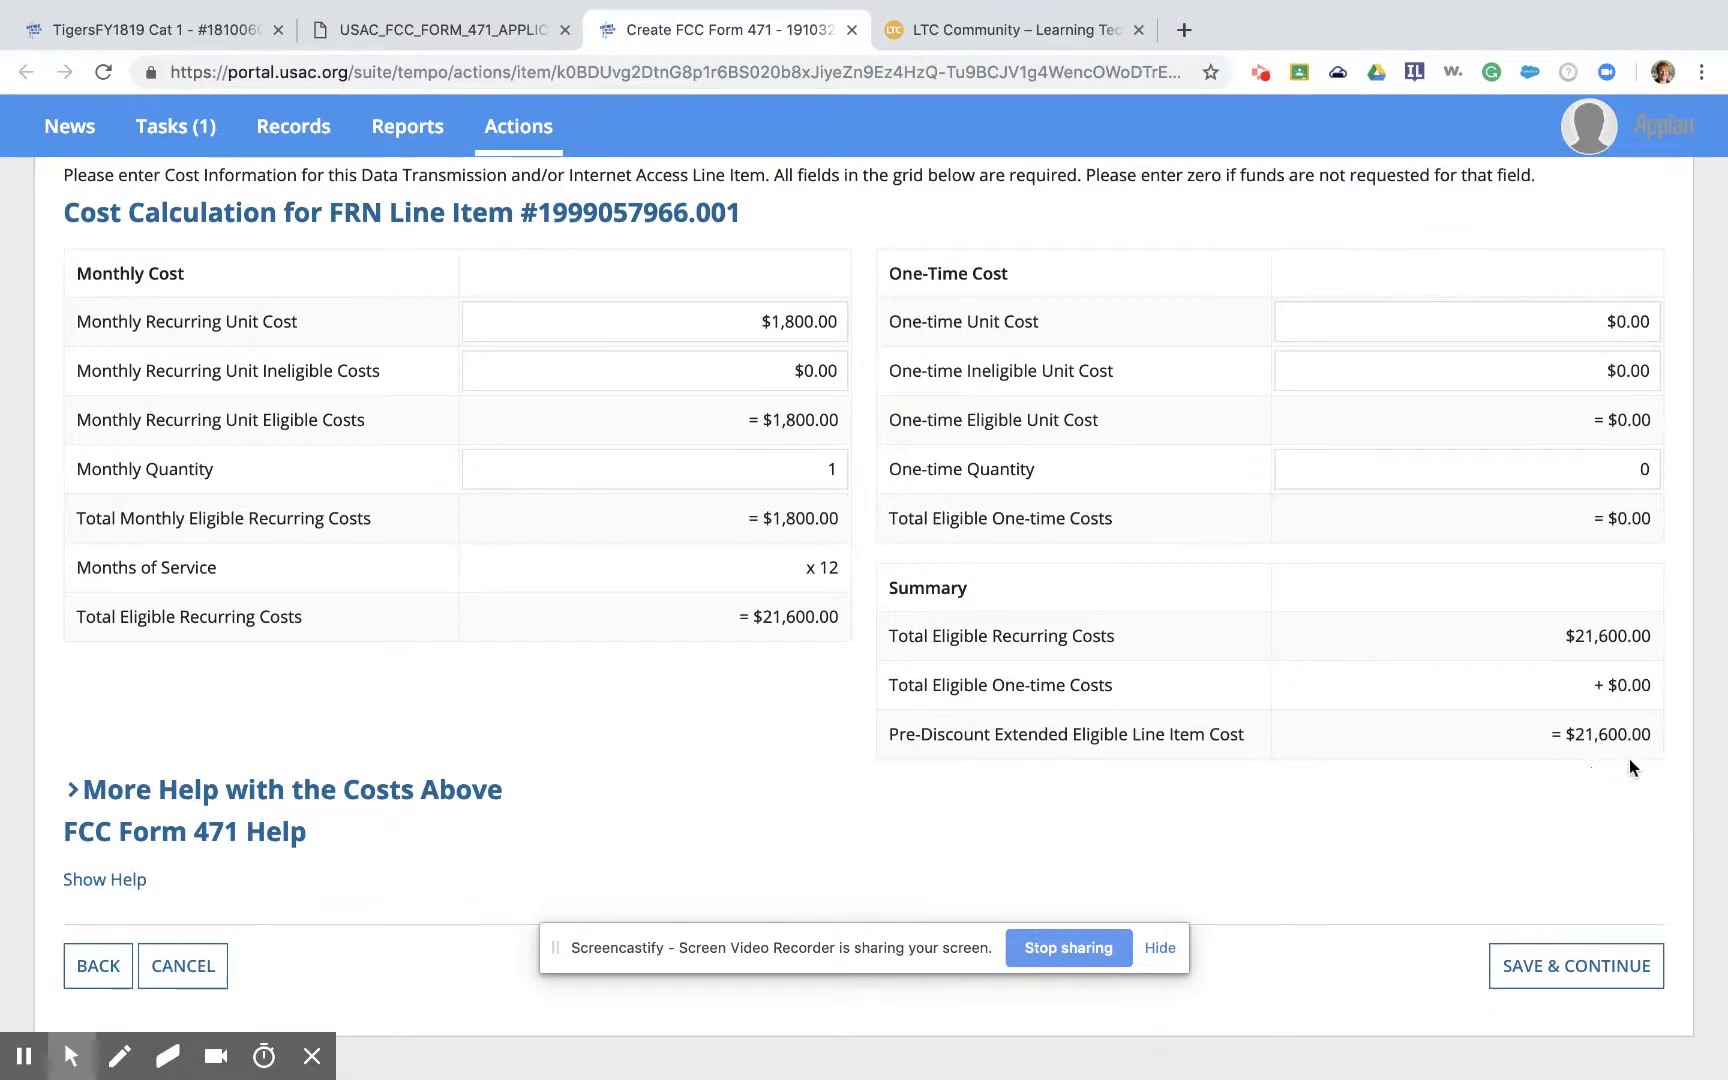
left_click(1590, 984)
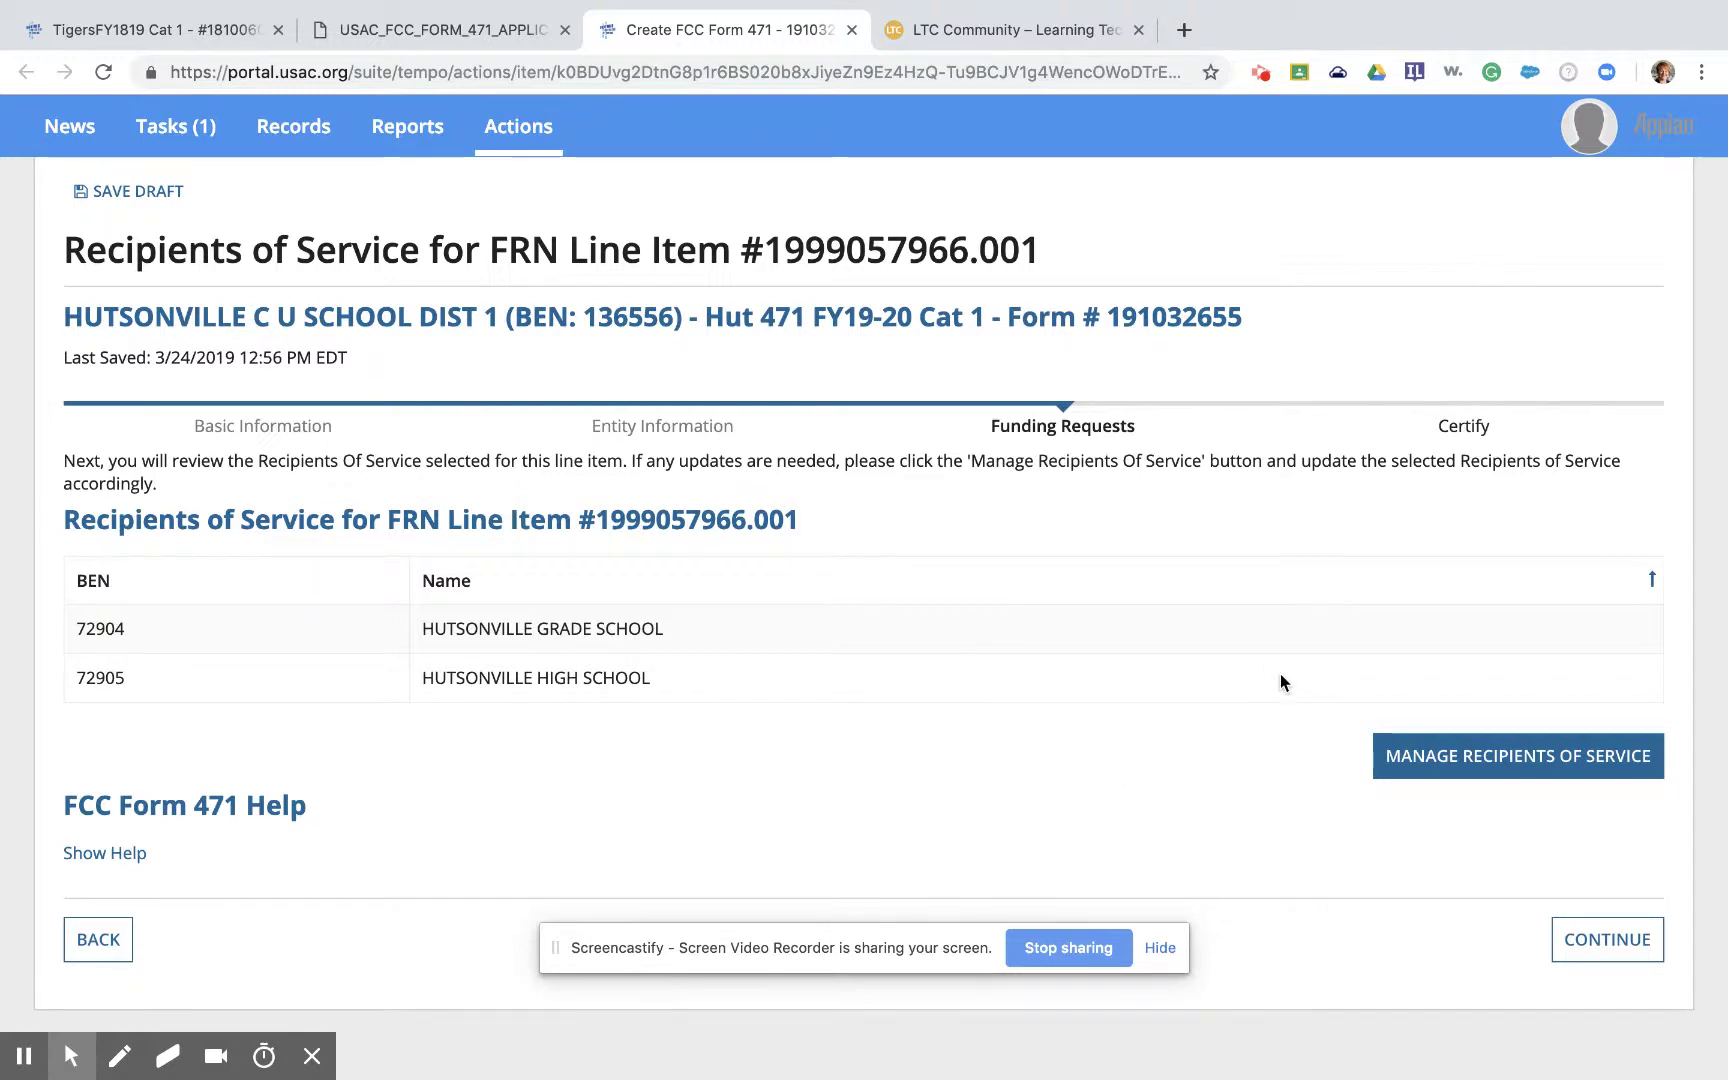
Accept the two Hutsonville schools as recipients of service and continue past the FRN line item list
left_click(1594, 945)
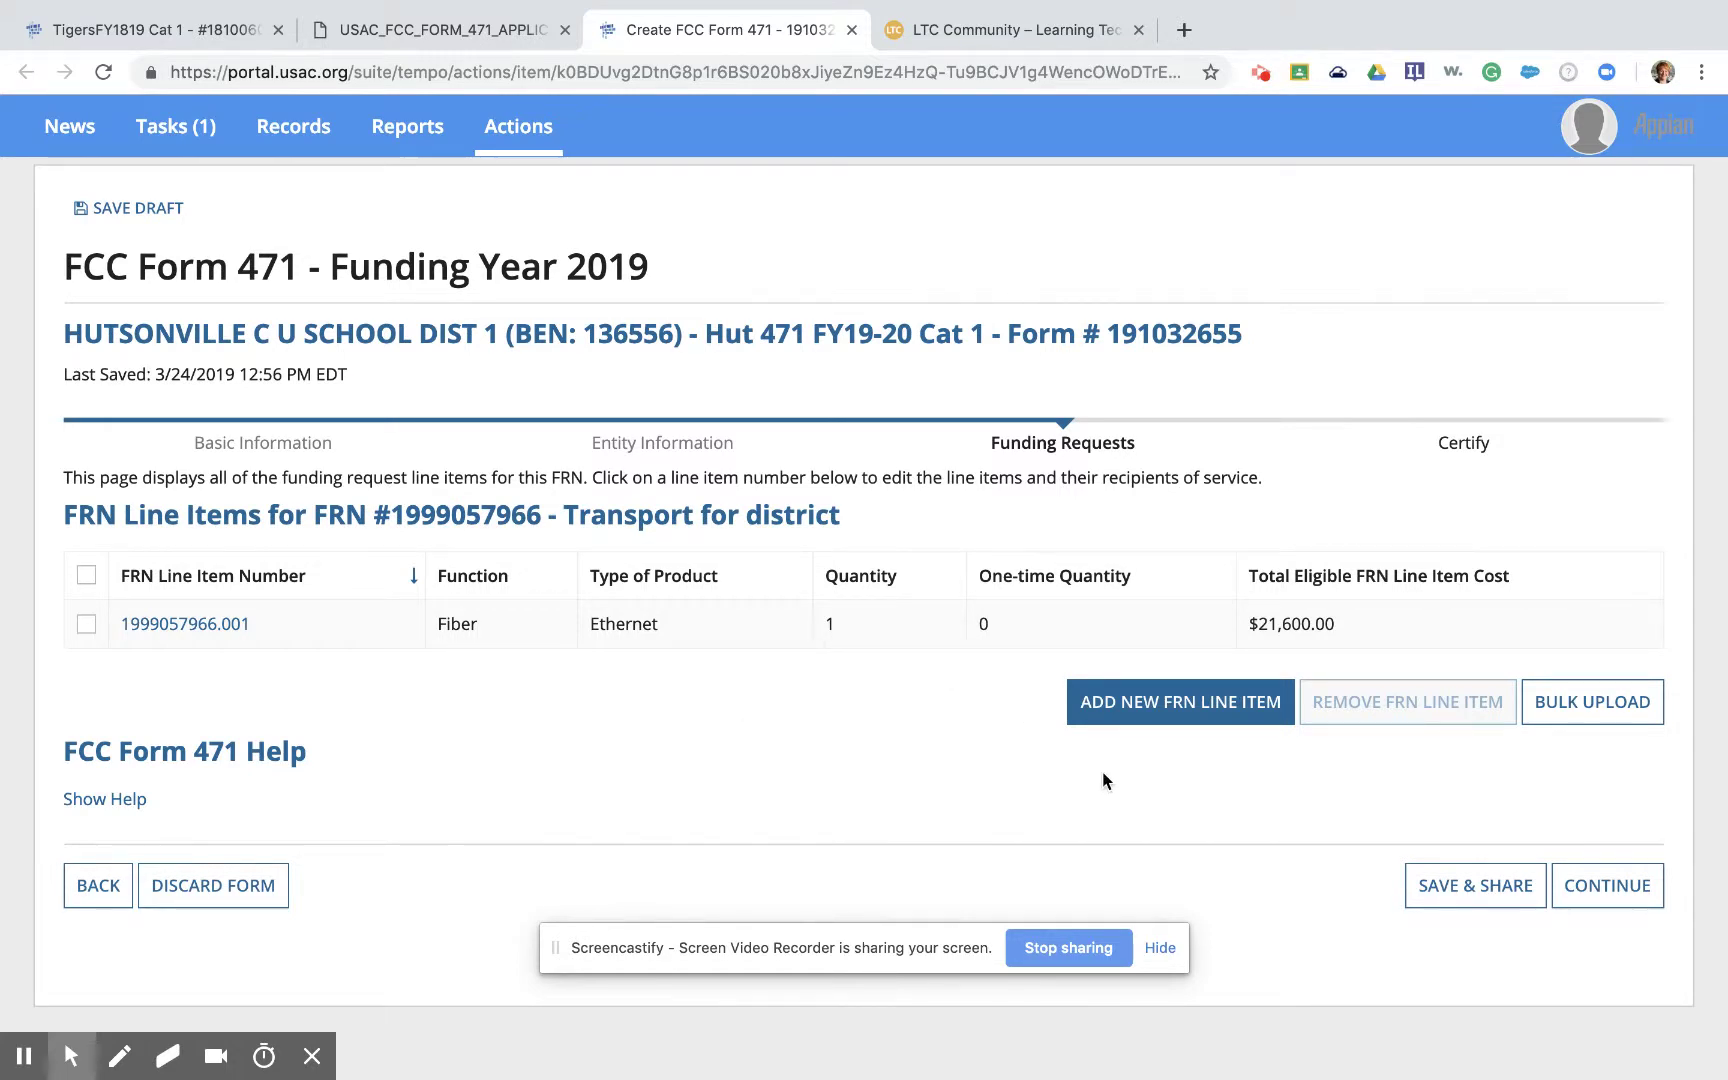
left_click(1604, 898)
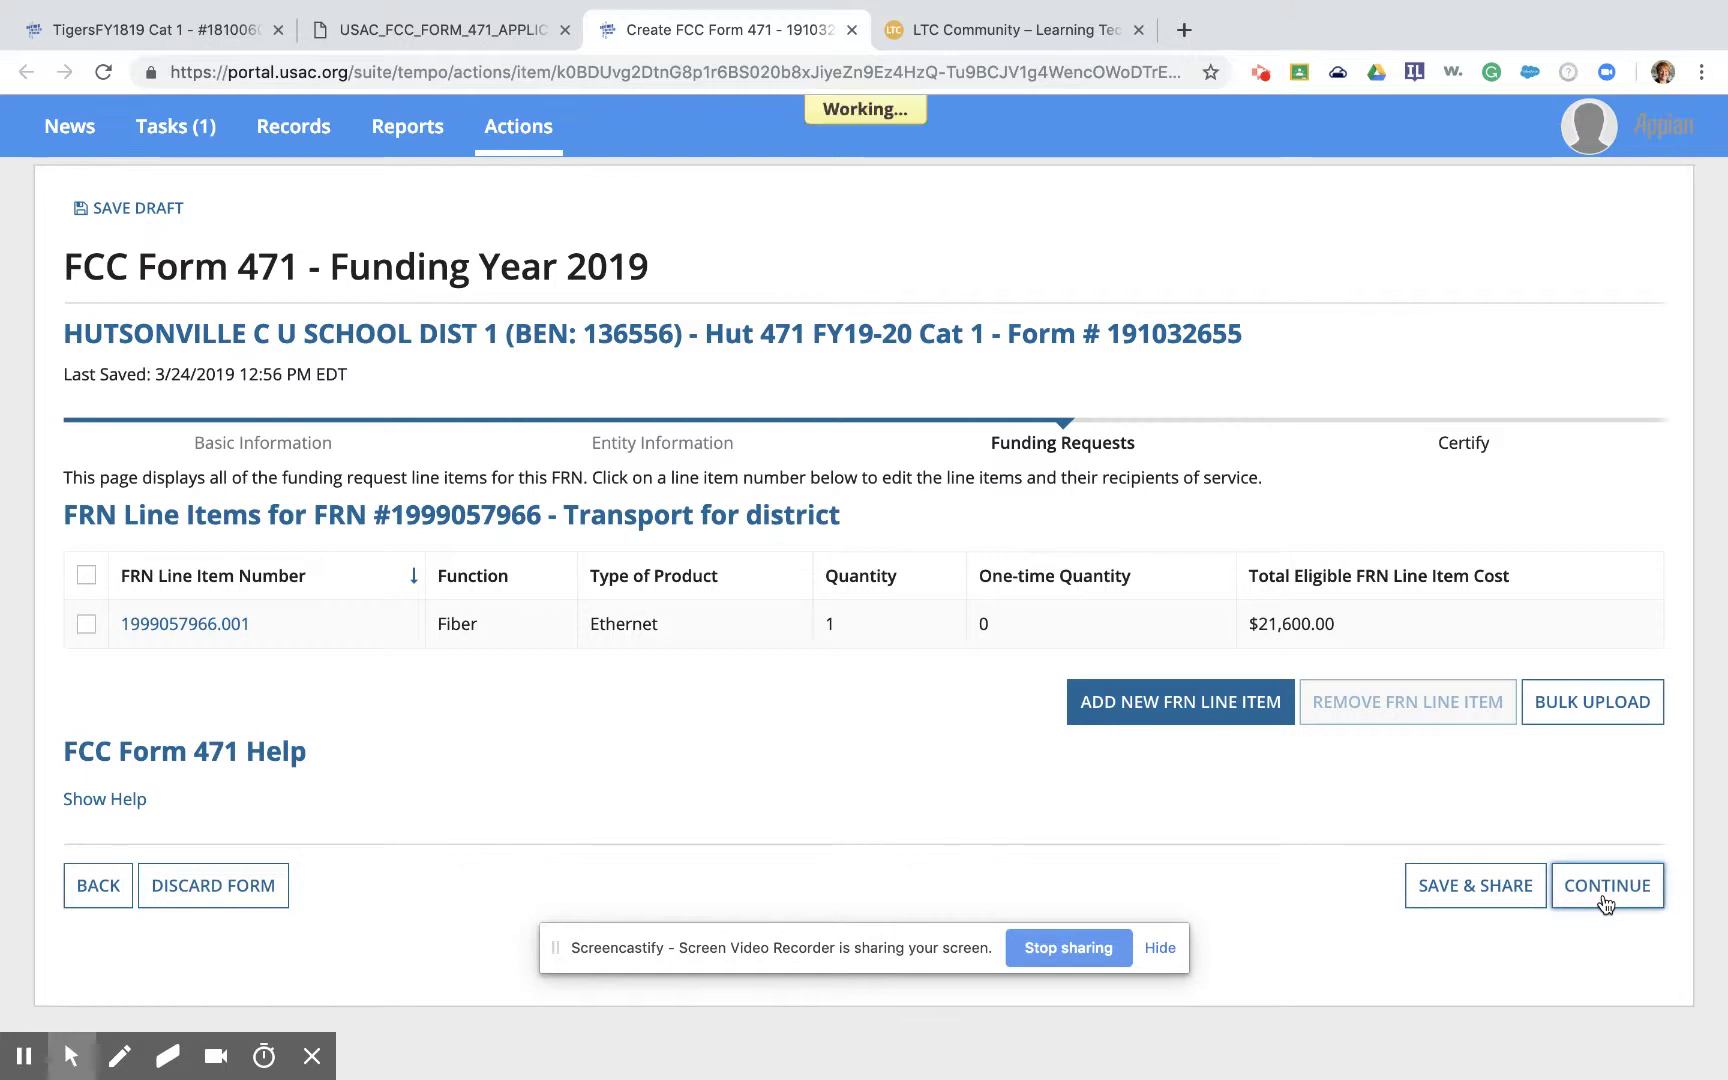